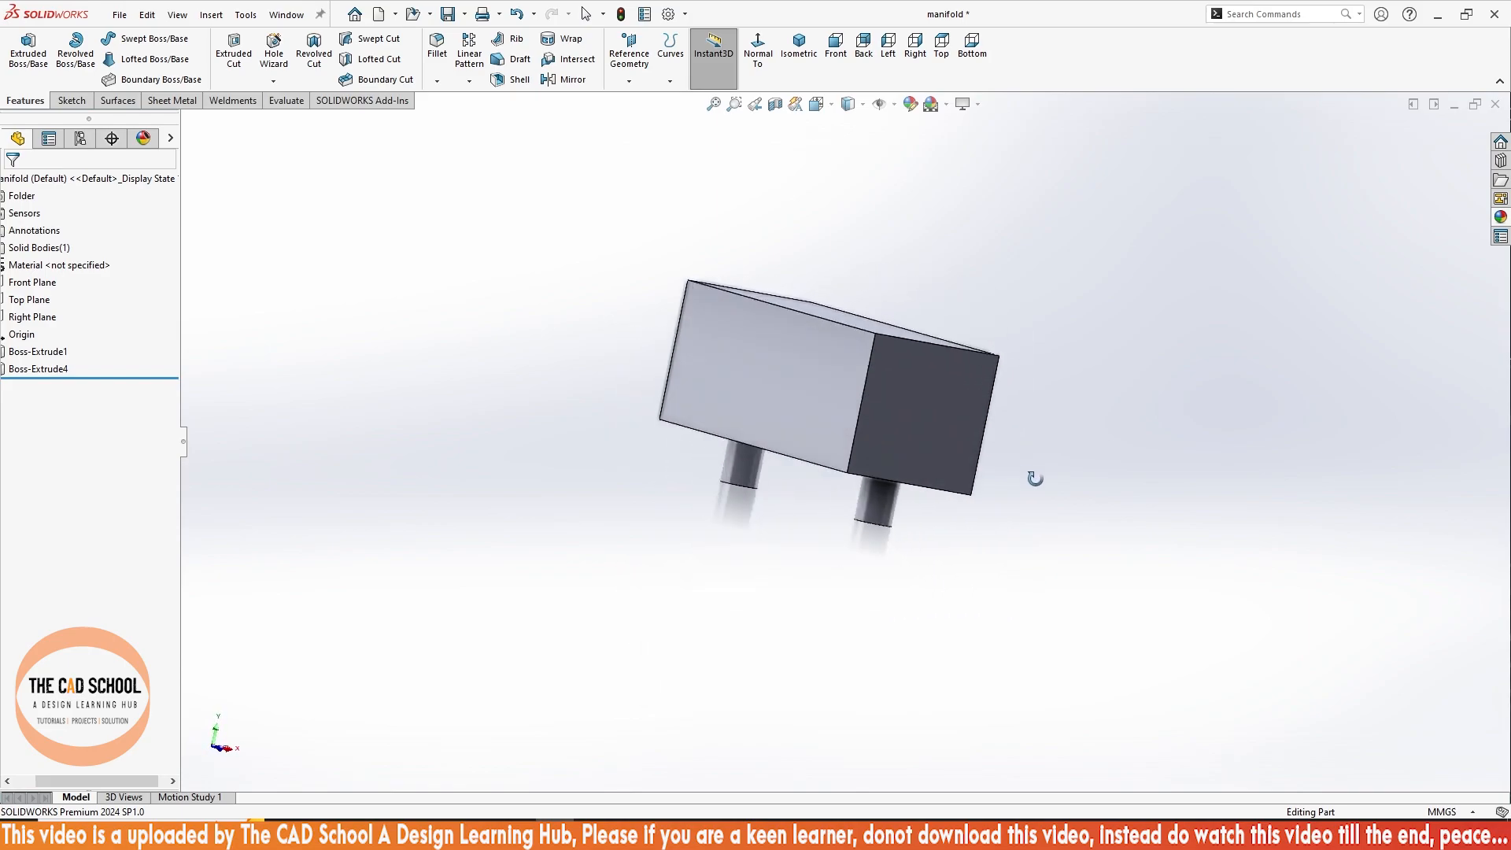
# - Examine the rectangular block's width, height and length dimensions
pyautogui.moveTo(959, 412); pyautogui.dragTo(736, 440, button='middle')
pyautogui.click(720, 359)
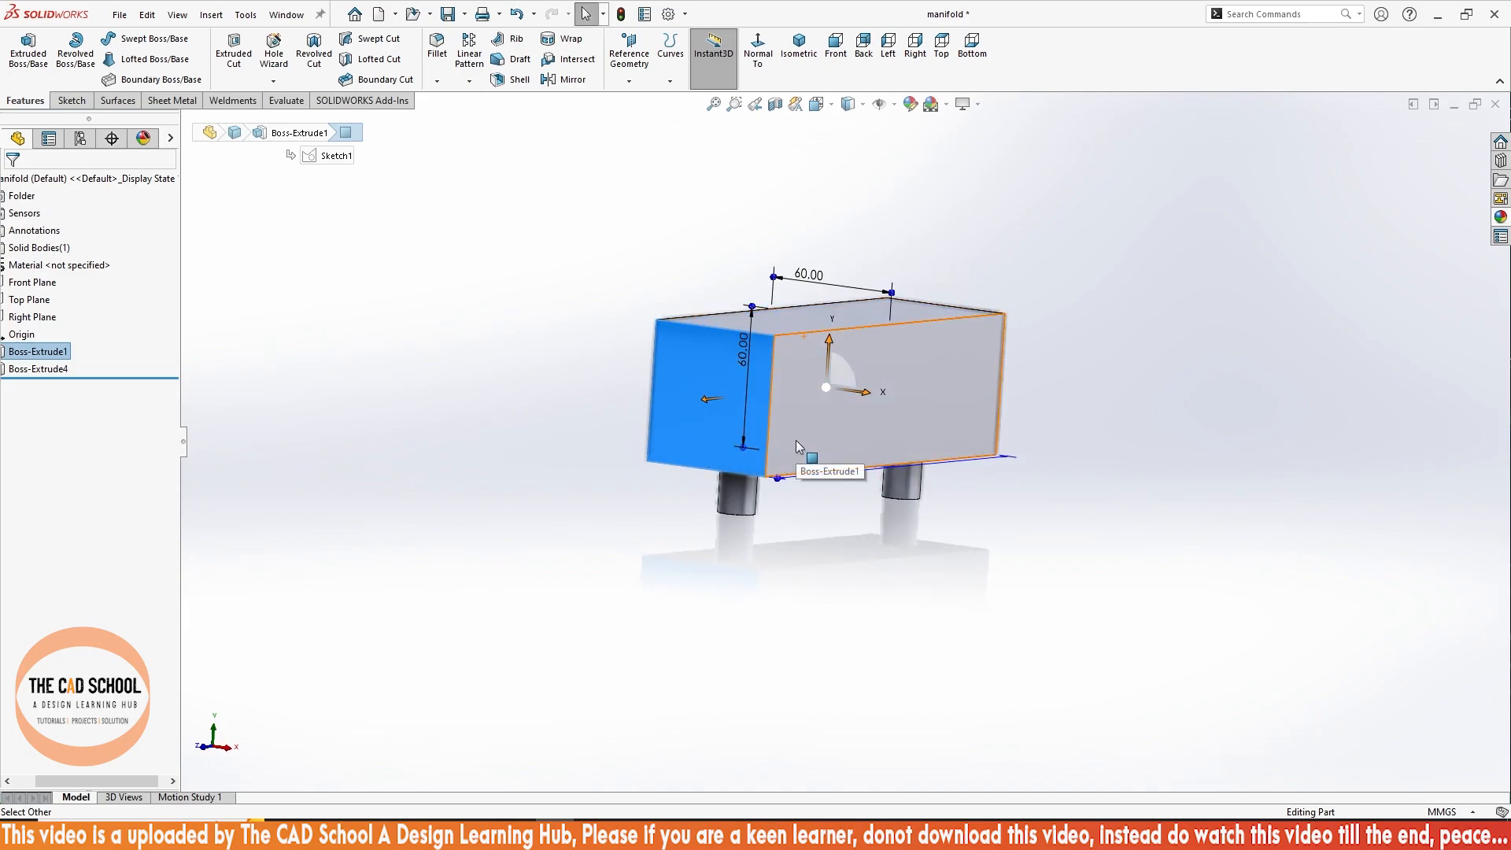
pyautogui.moveTo(857, 488); pyautogui.dragTo(875, 517, button='middle')
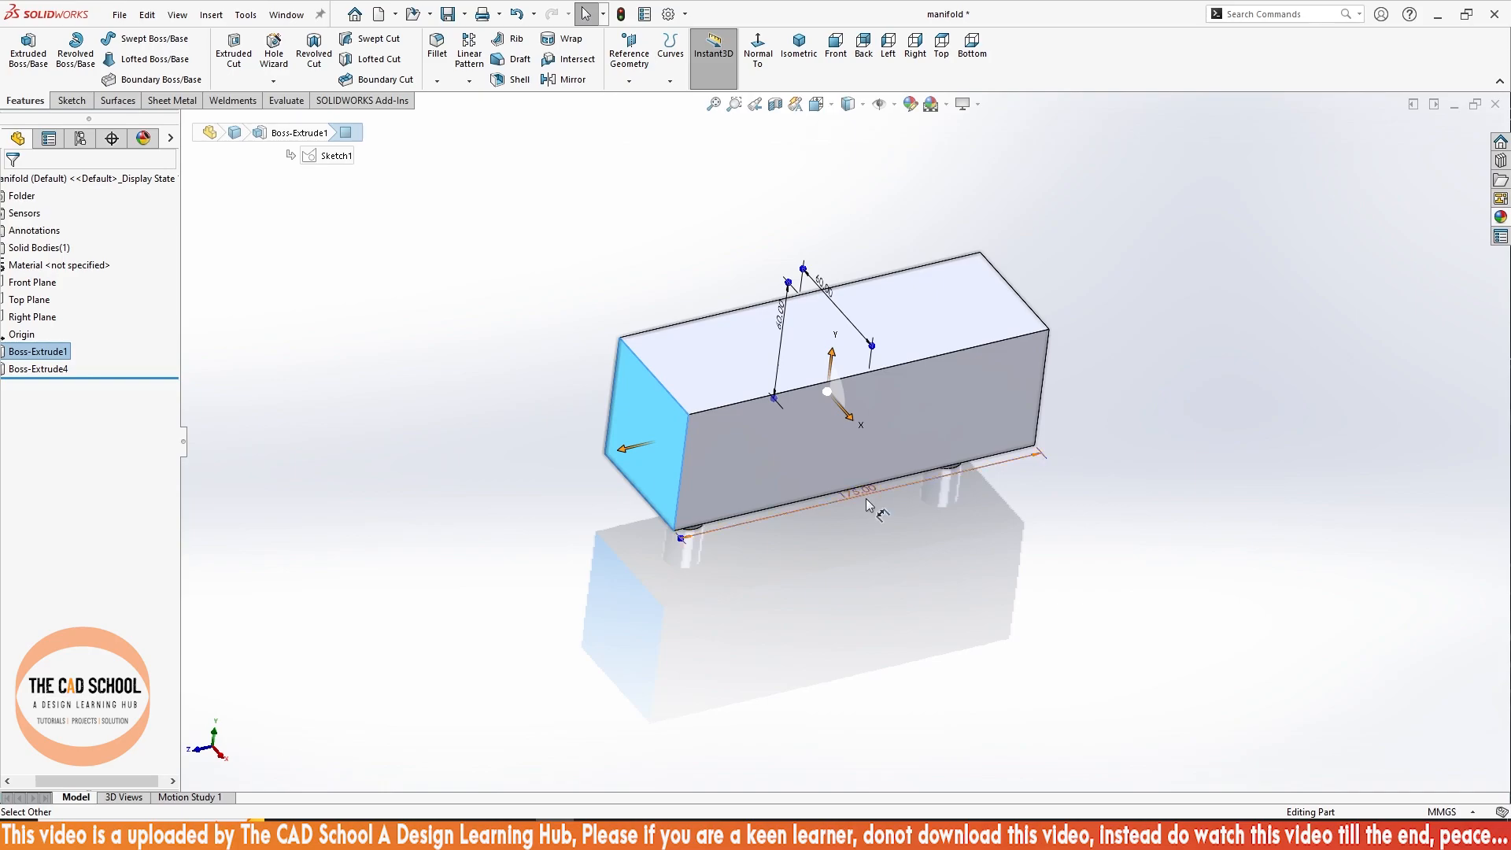
pyautogui.click(873, 525)
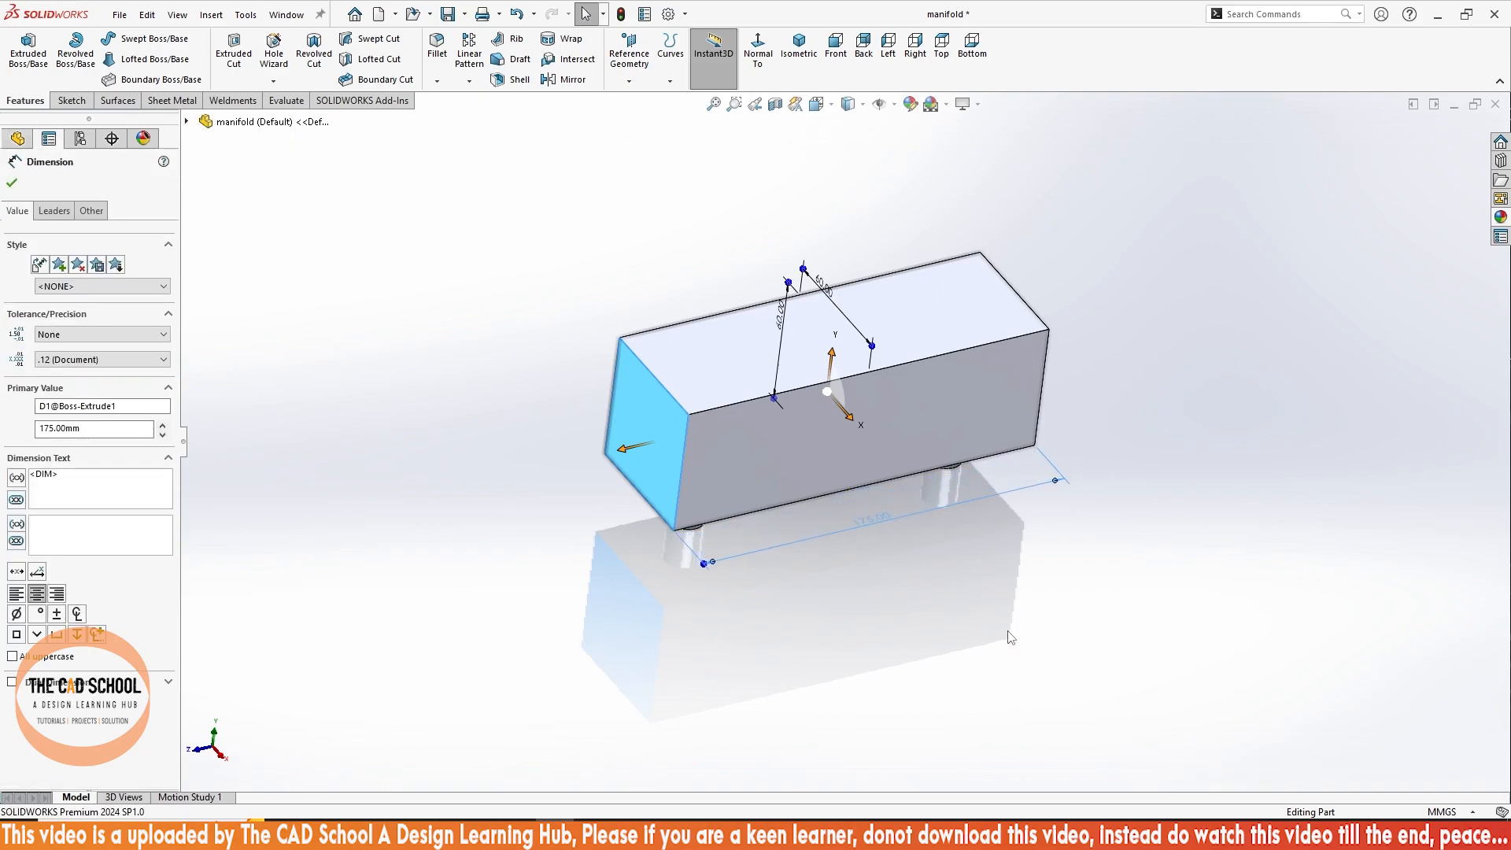
pyautogui.moveTo(923, 536); pyautogui.dragTo(874, 617, button='middle')
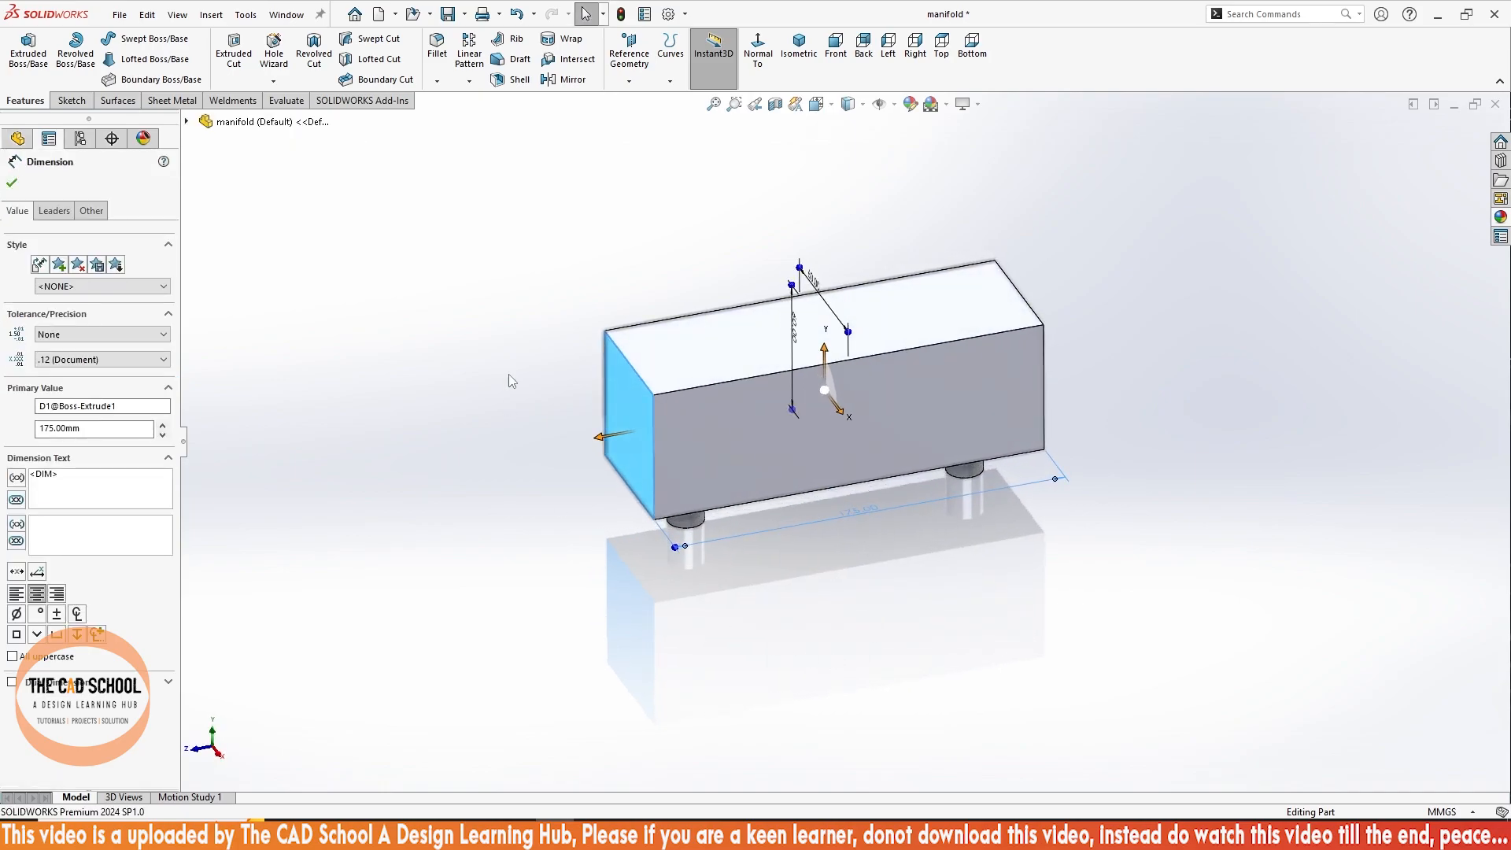
pyautogui.click(11, 183)
# - Examine the diameter, placement and length dimensions of the cylindrical legs under the block
pyautogui.moveTo(663, 653); pyautogui.dragTo(719, 412, button='middle')
pyautogui.click(720, 412)
pyautogui.moveTo(770, 516); pyautogui.dragTo(698, 512, button='middle')
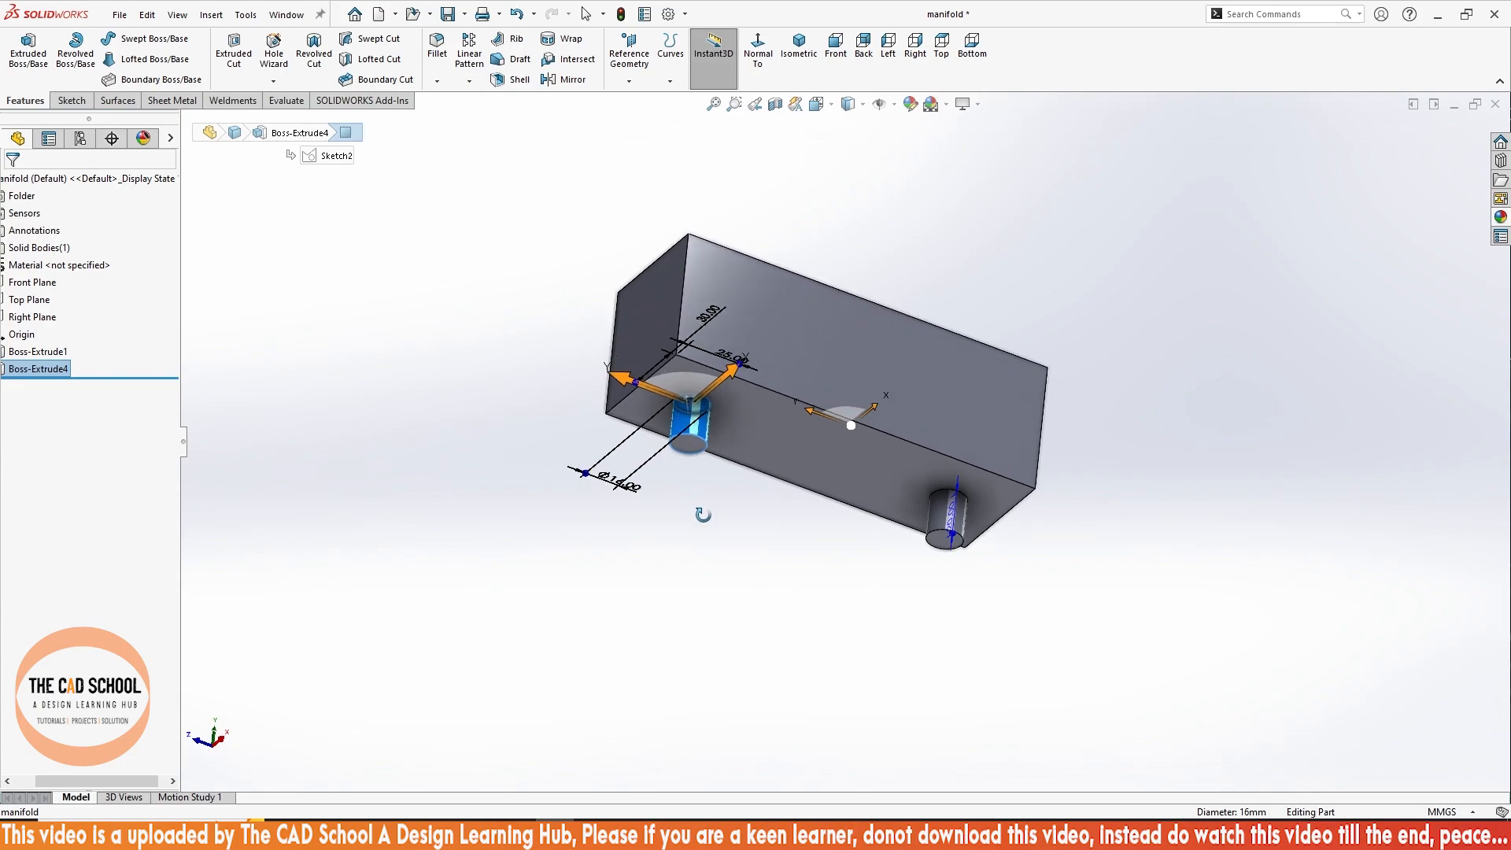
pyautogui.moveTo(774, 456); pyautogui.dragTo(820, 289, button='middle')
pyautogui.scroll(-5, 744, 438)
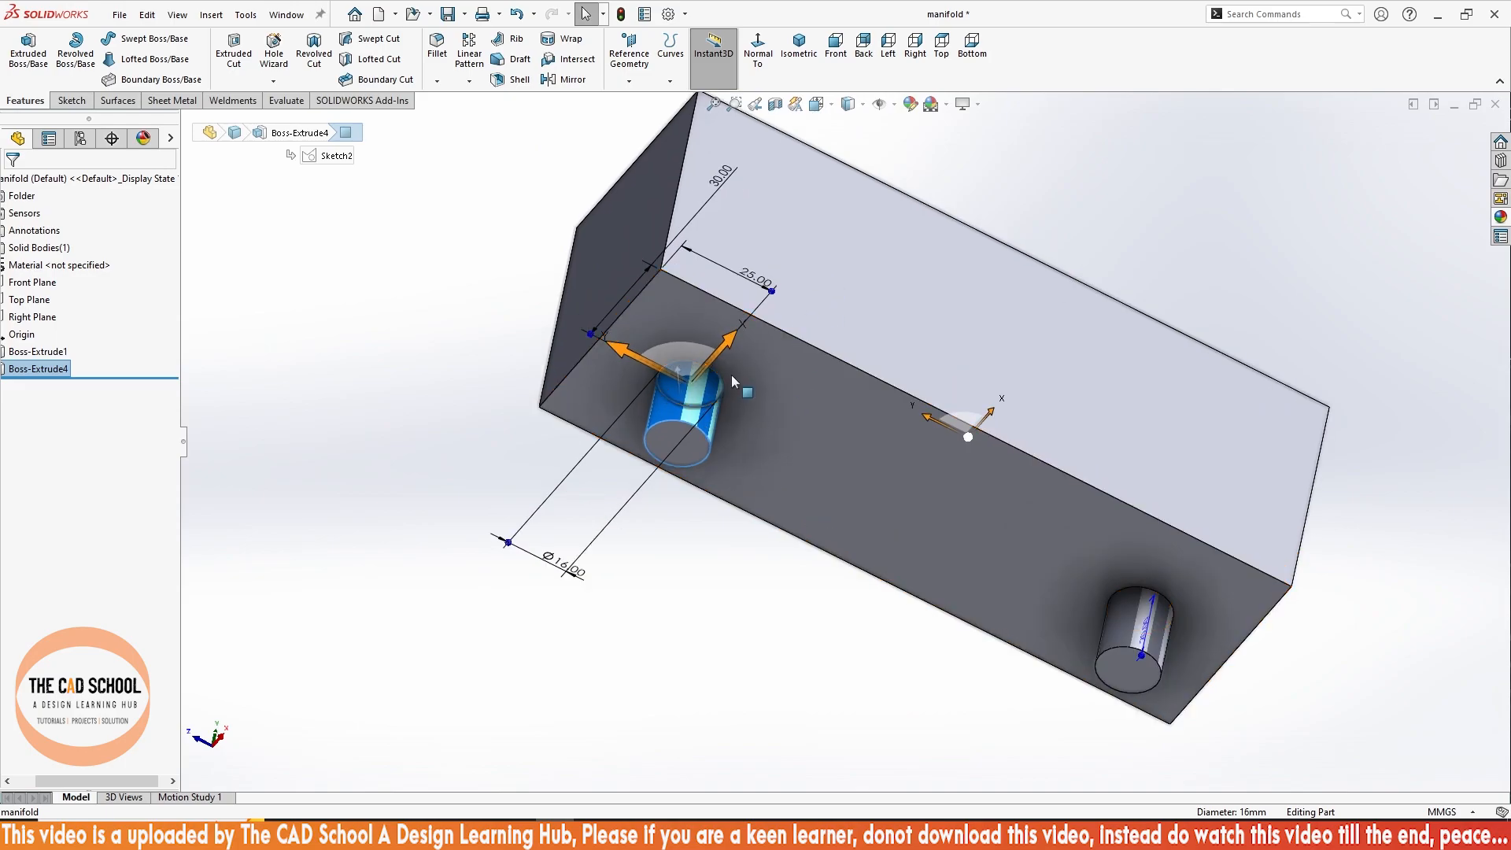
pyautogui.moveTo(716, 497); pyautogui.dragTo(342, 421, button='middle')
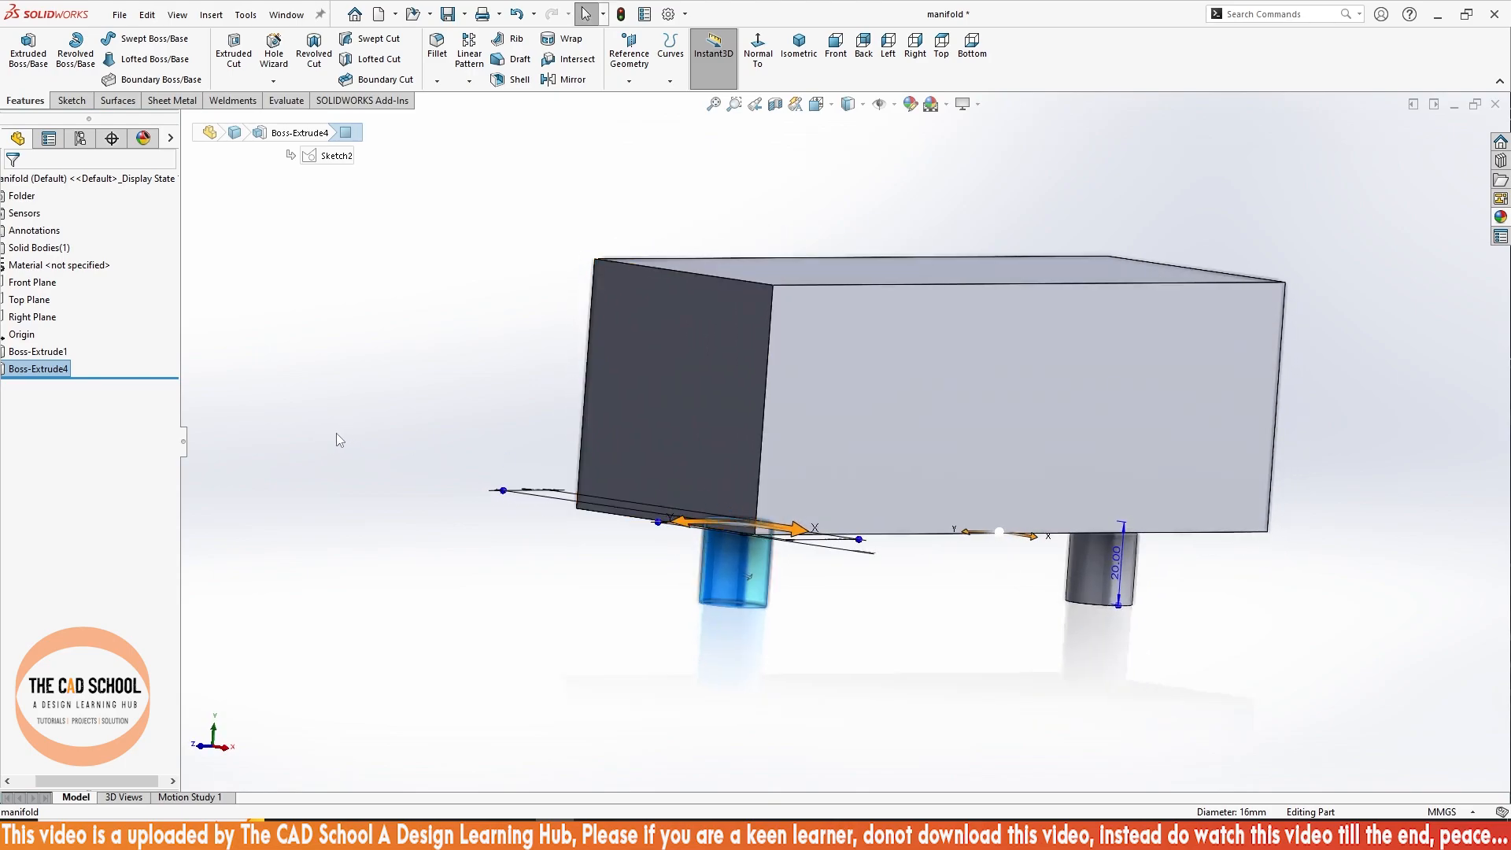
pyautogui.click(336, 433)
pyautogui.moveTo(553, 546); pyautogui.dragTo(586, 431, button='middle')
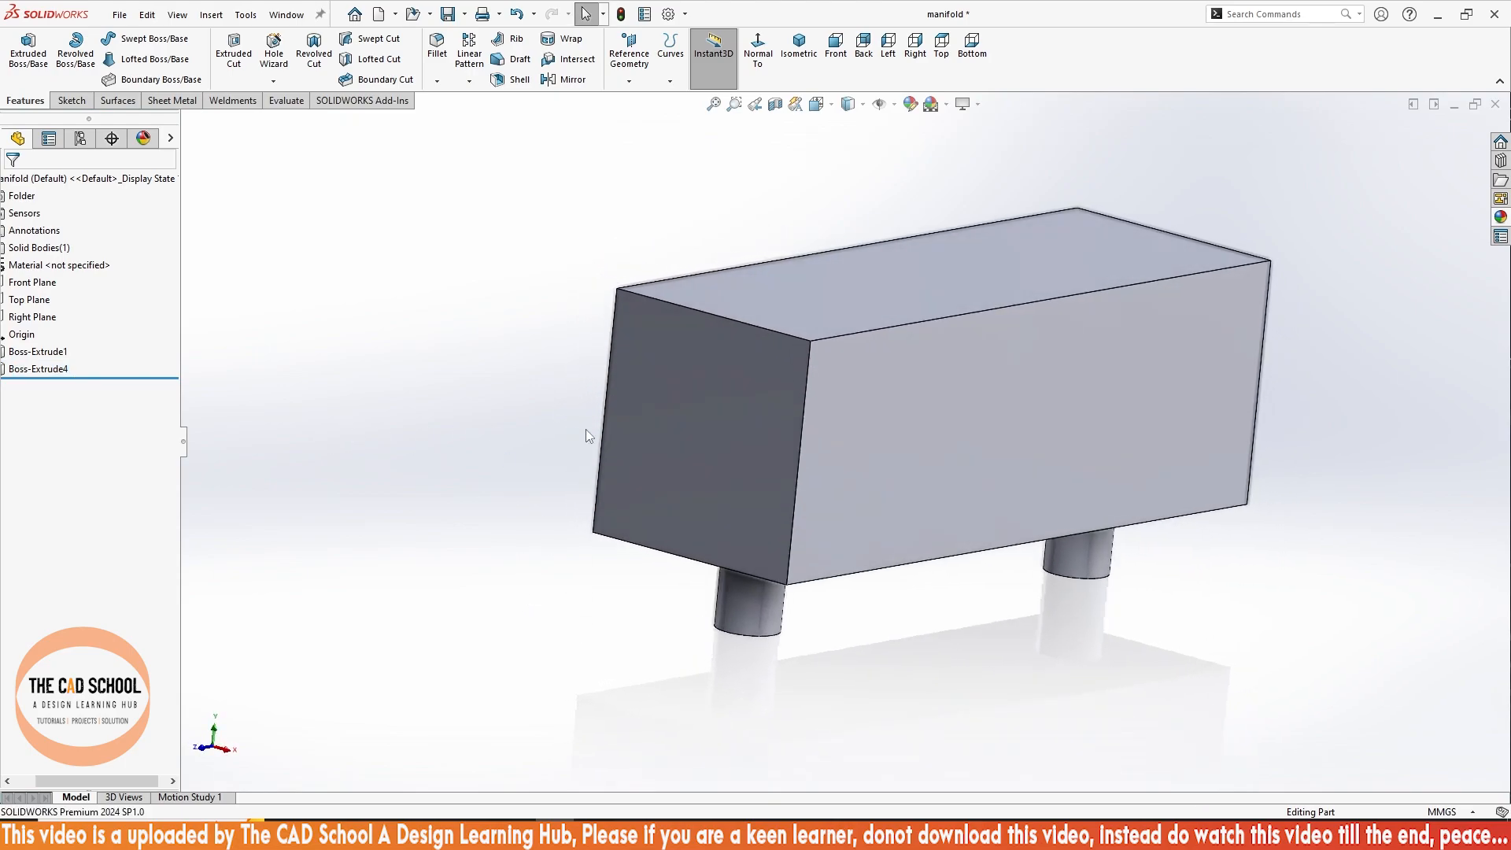
# - Start a Hole Wizard feature with the counterbore type, dismissing a trial switch to the plain hole type
pyautogui.click(274, 47)
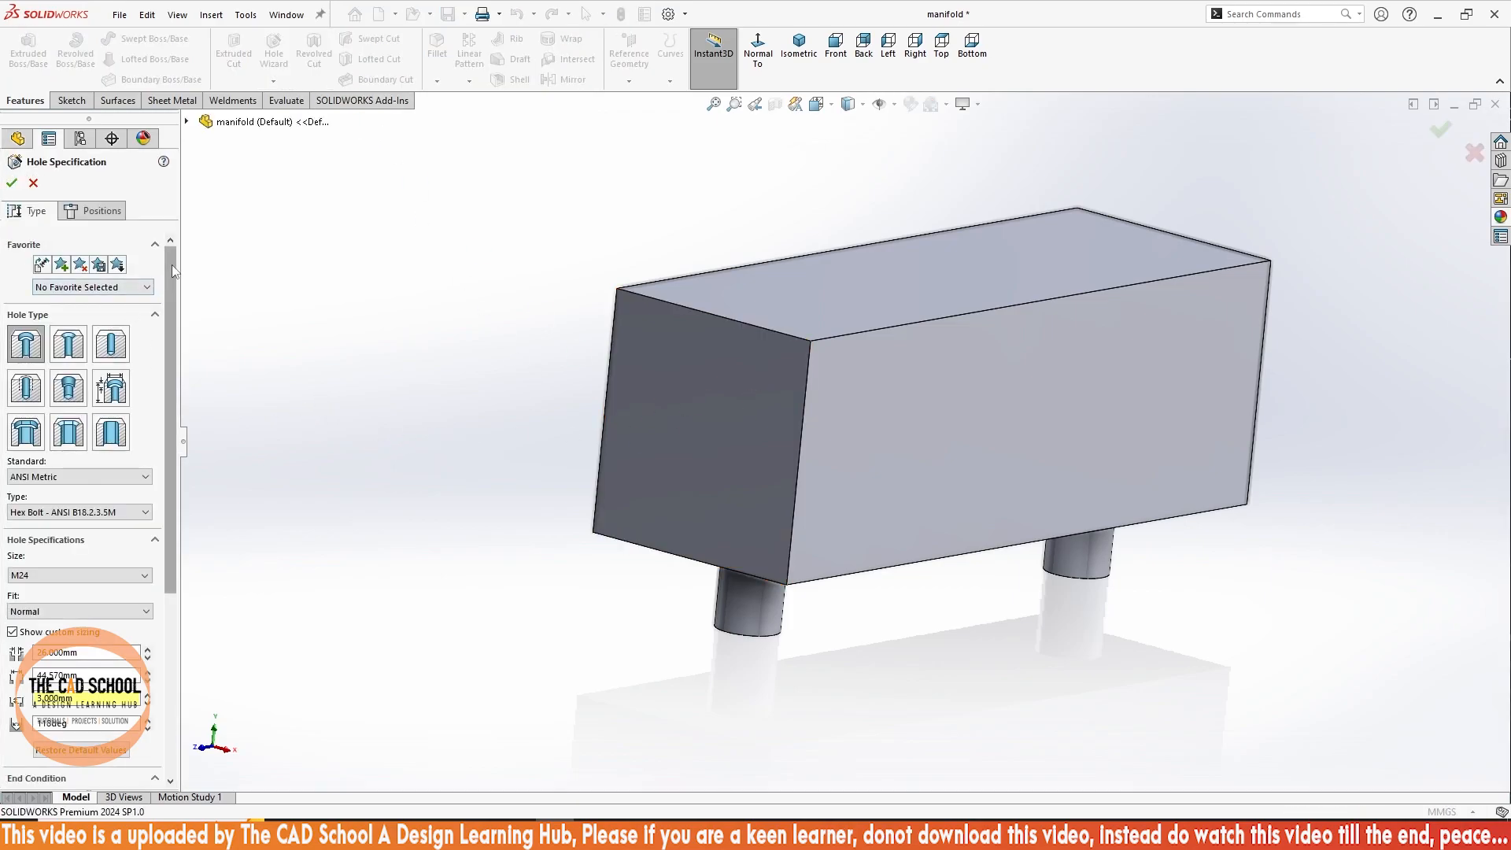
pyautogui.moveTo(172, 262)
pyautogui.mouseDown()
pyautogui.moveTo(172, 341)
pyautogui.moveTo(157, 279)
pyautogui.mouseUp()
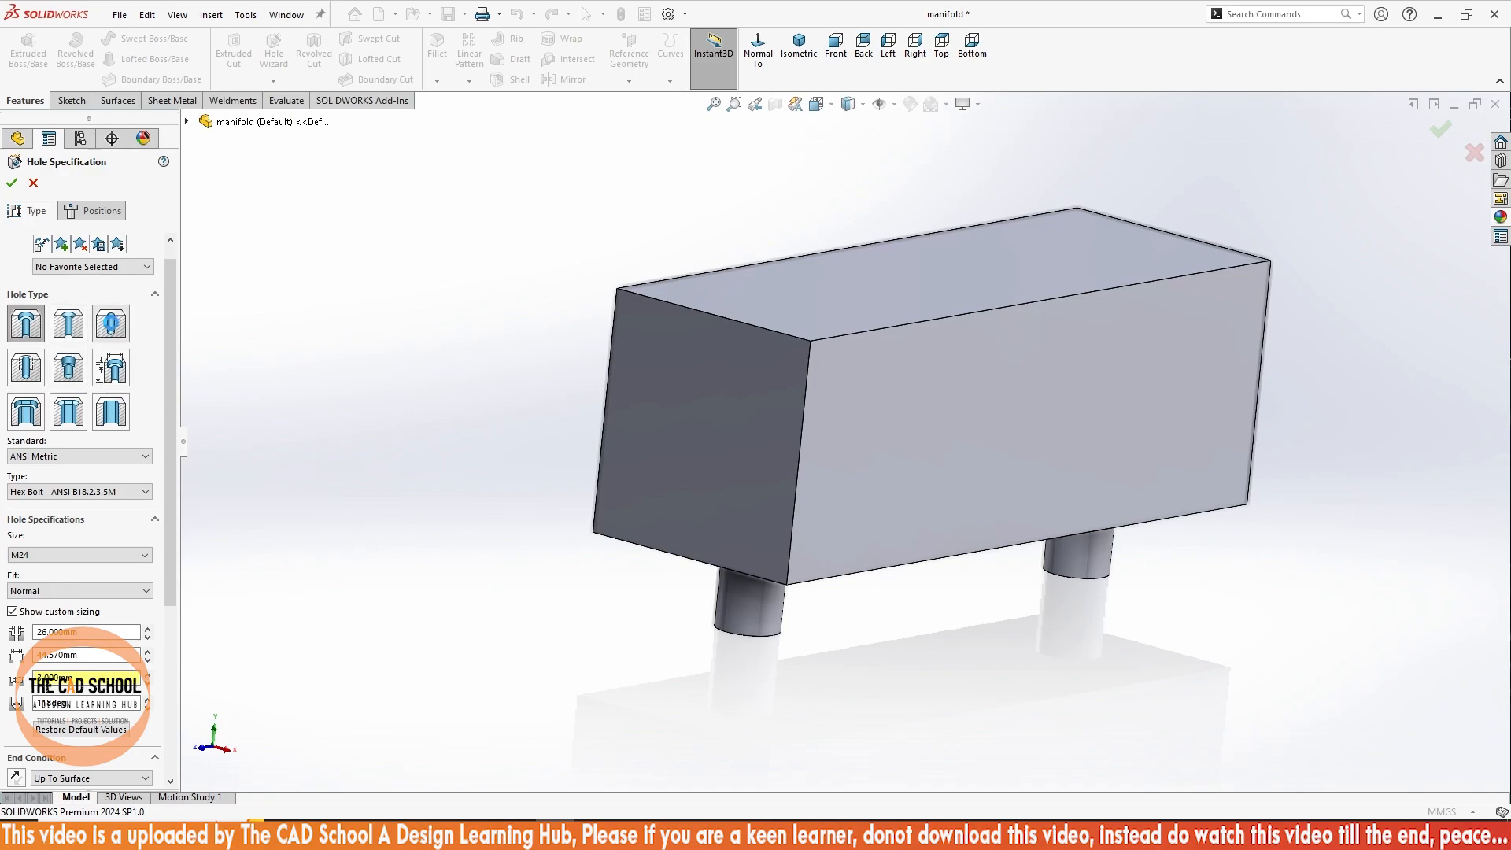
pyautogui.click(111, 331)
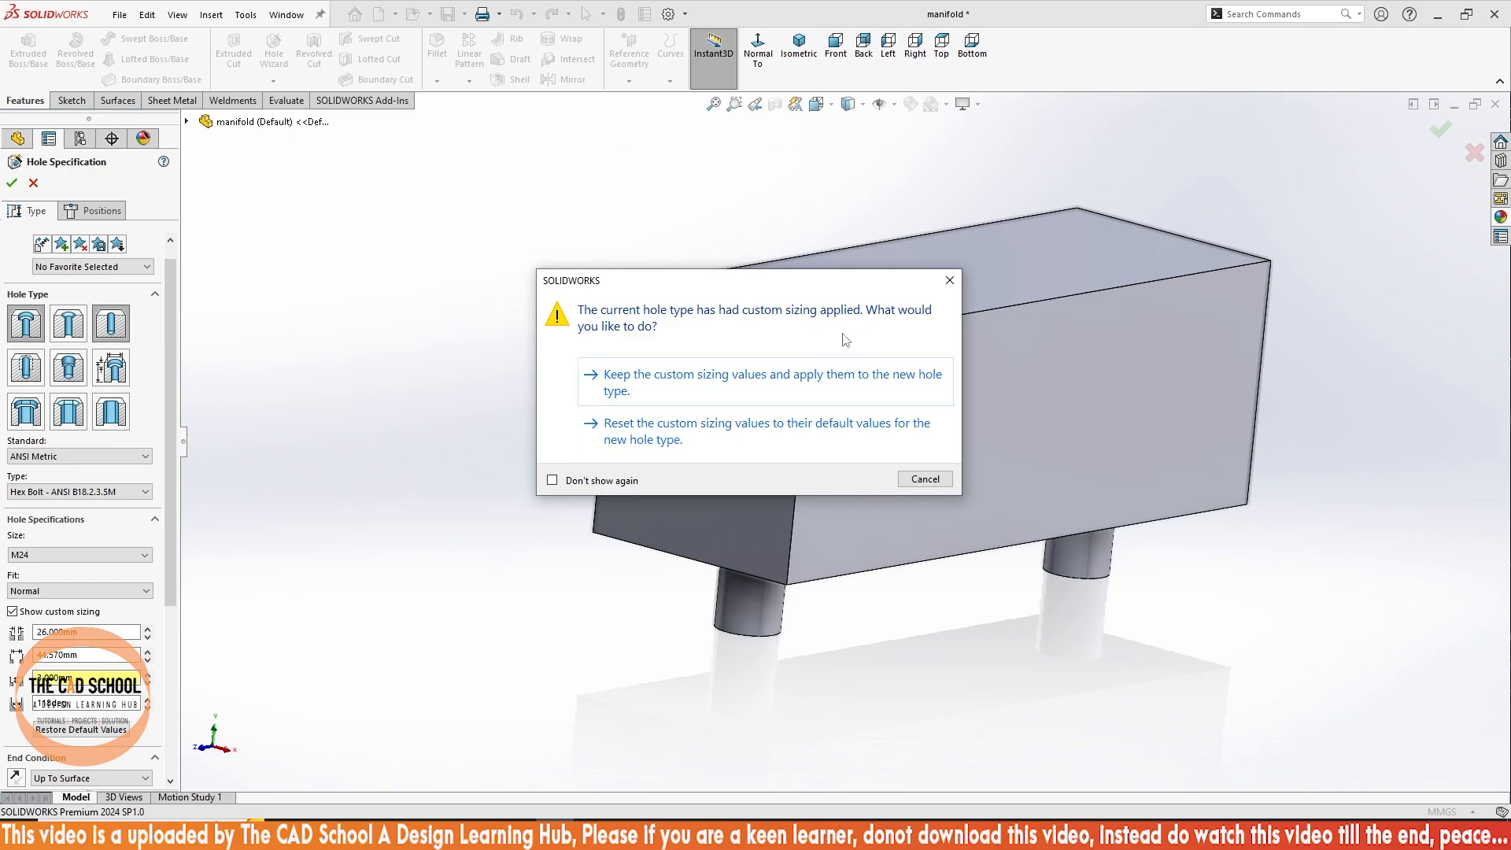
pyautogui.click(949, 281)
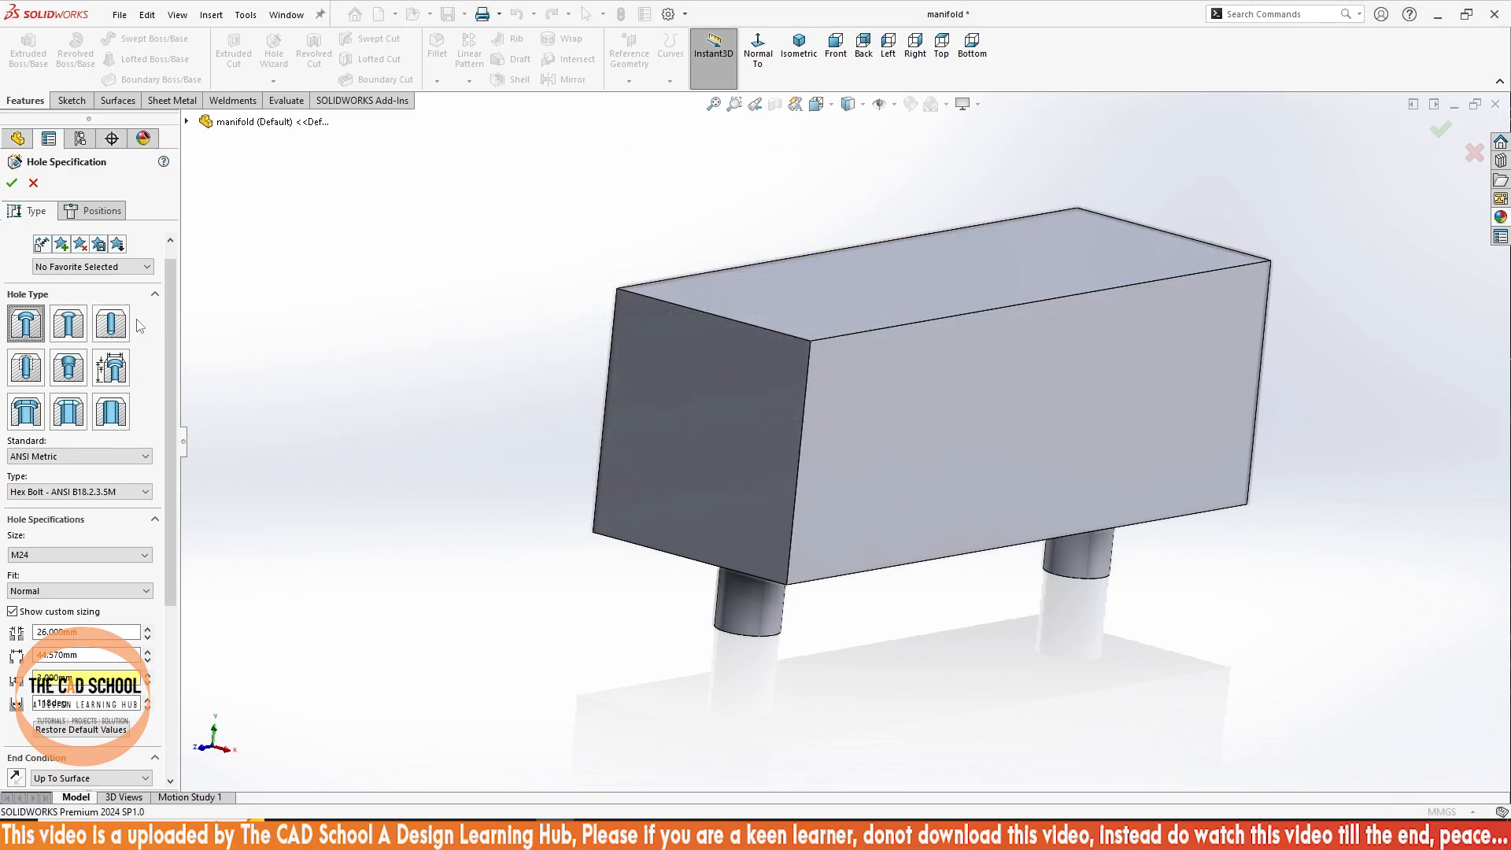
# - Switch the hole standard to JIS and back to ANSI Metric, with the type Hex Bolt - ANSI B18.2.3.5M
pyautogui.click(58, 457)
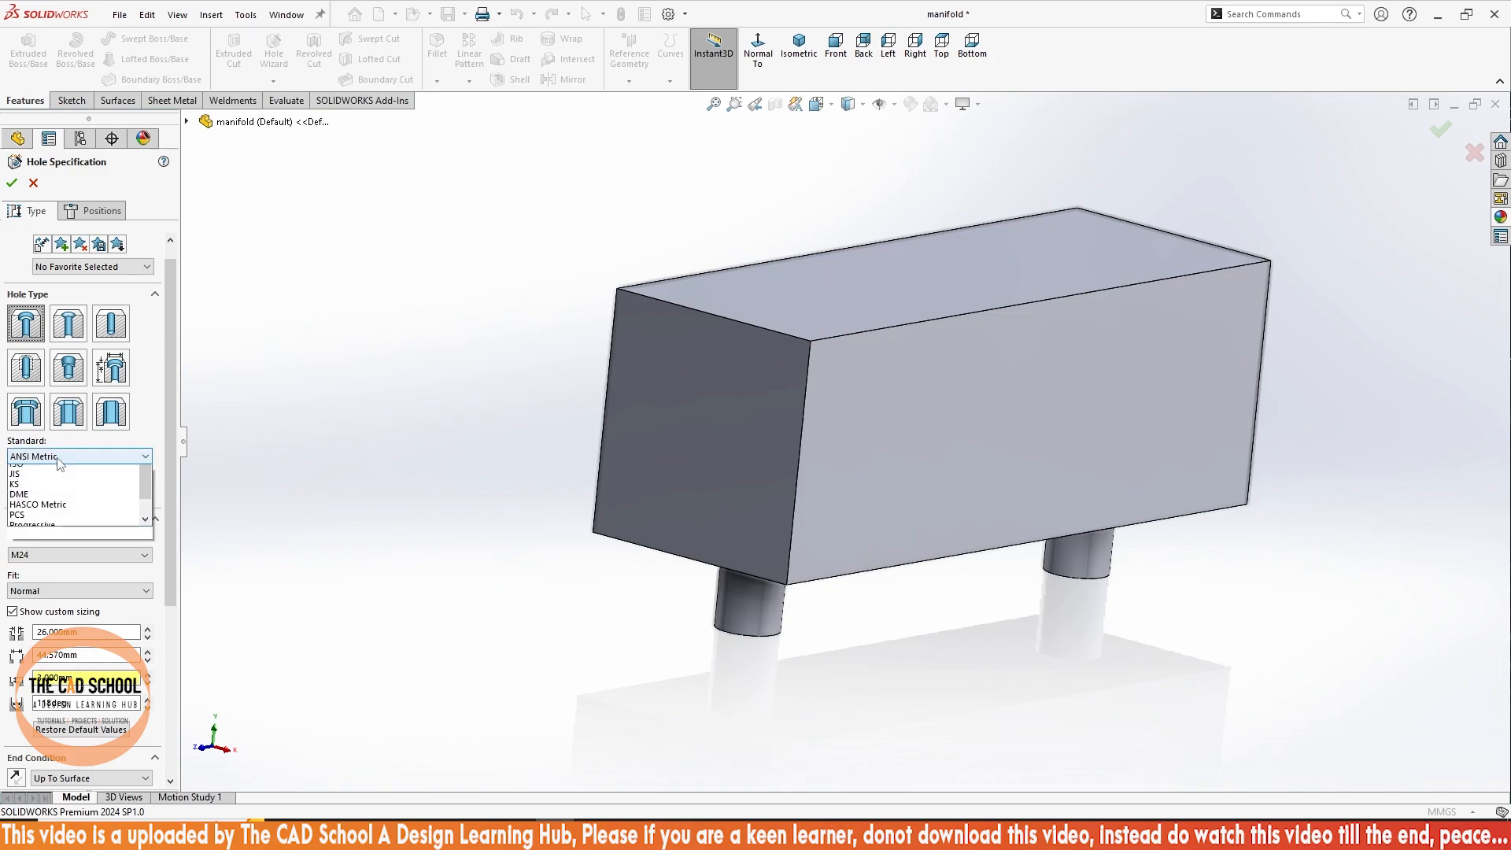
pyautogui.scroll(1, 61, 481)
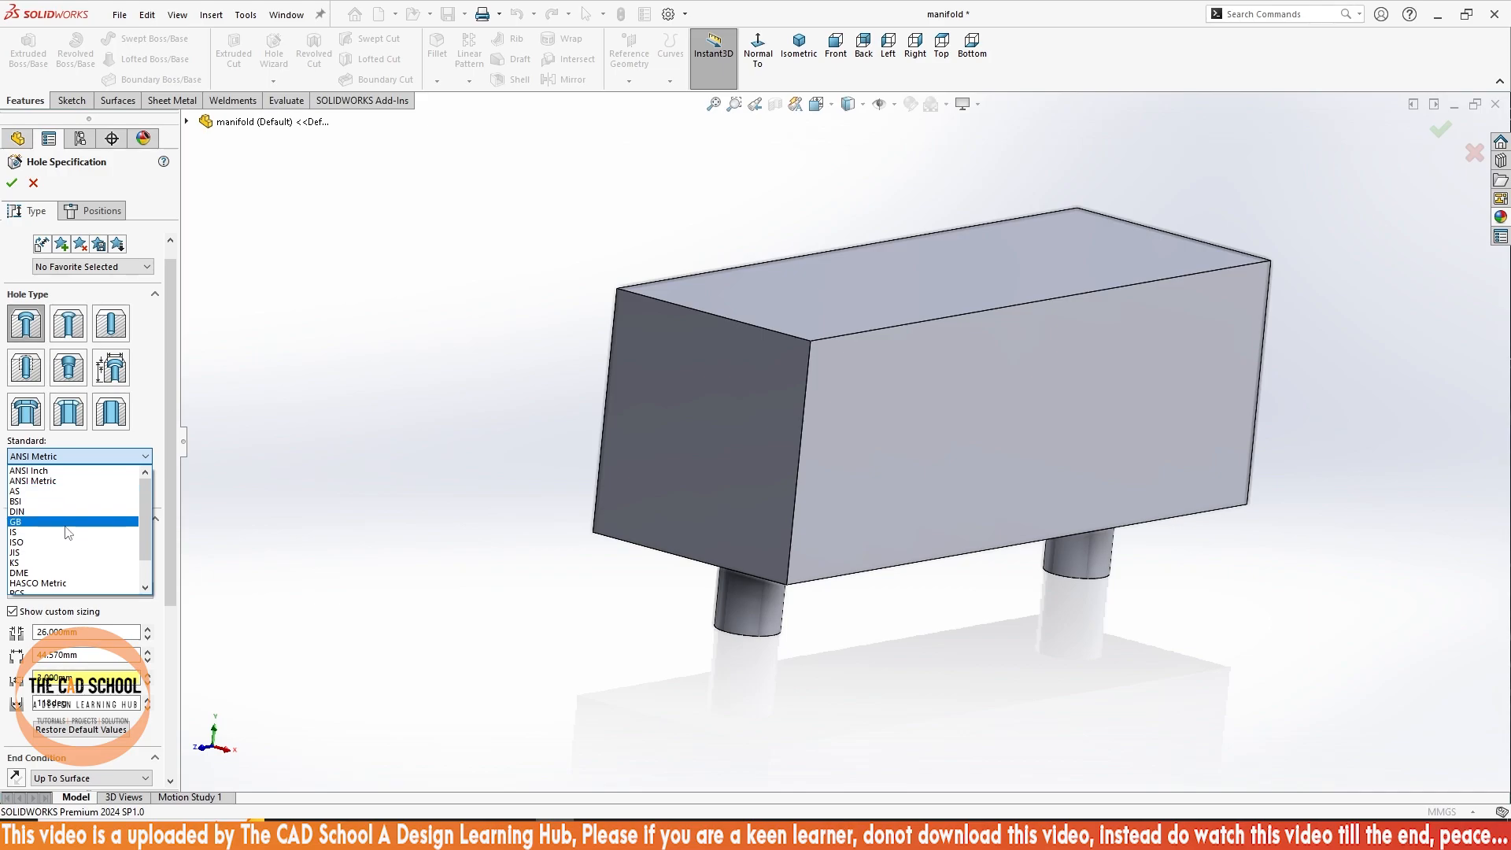
pyautogui.scroll(-3, 87, 516)
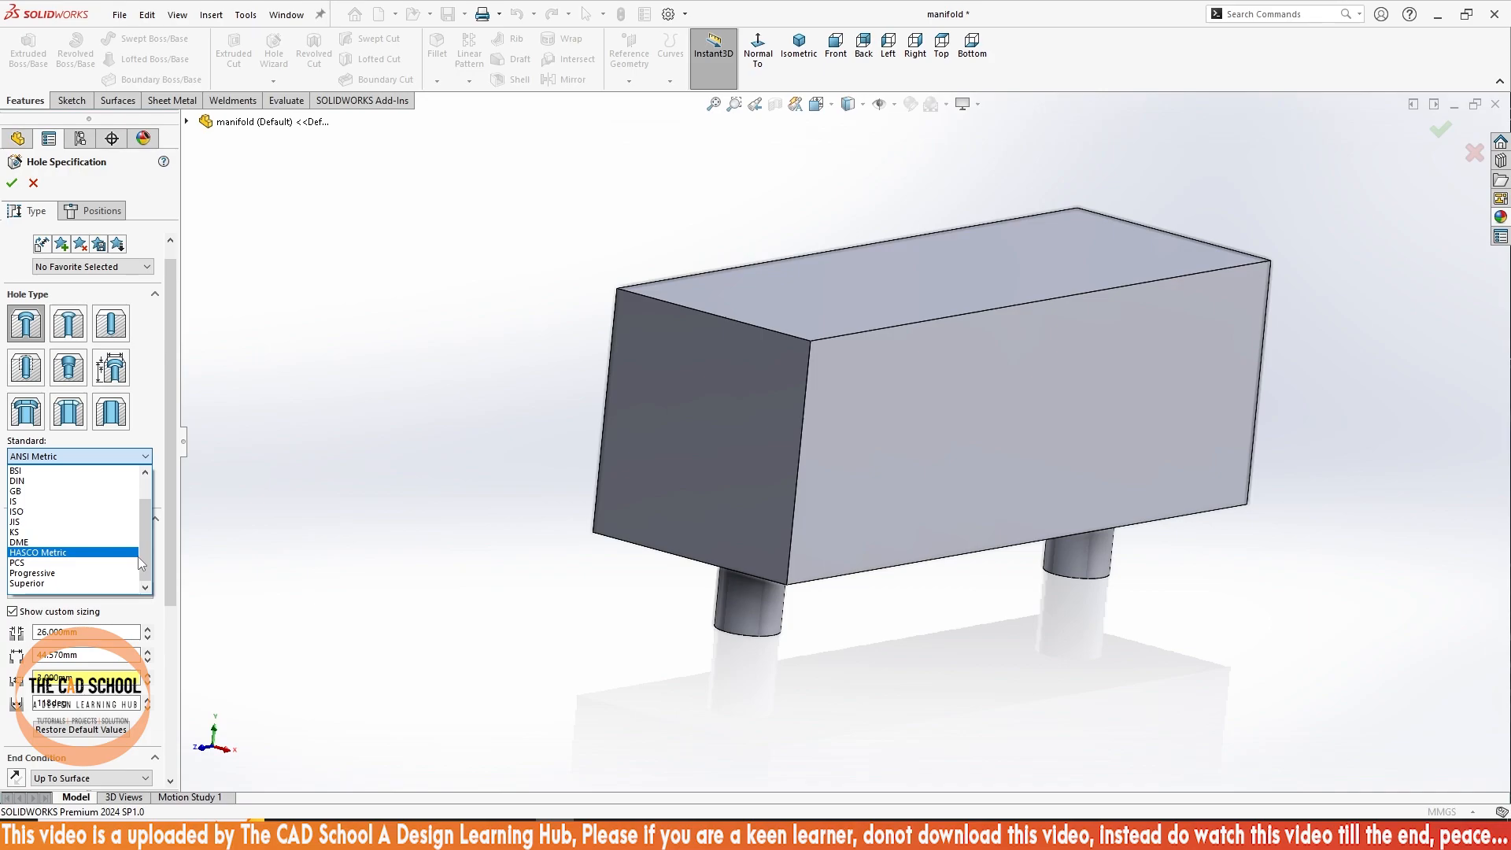
pyautogui.click(135, 523)
pyautogui.click(107, 454)
pyautogui.scroll(3, 99, 480)
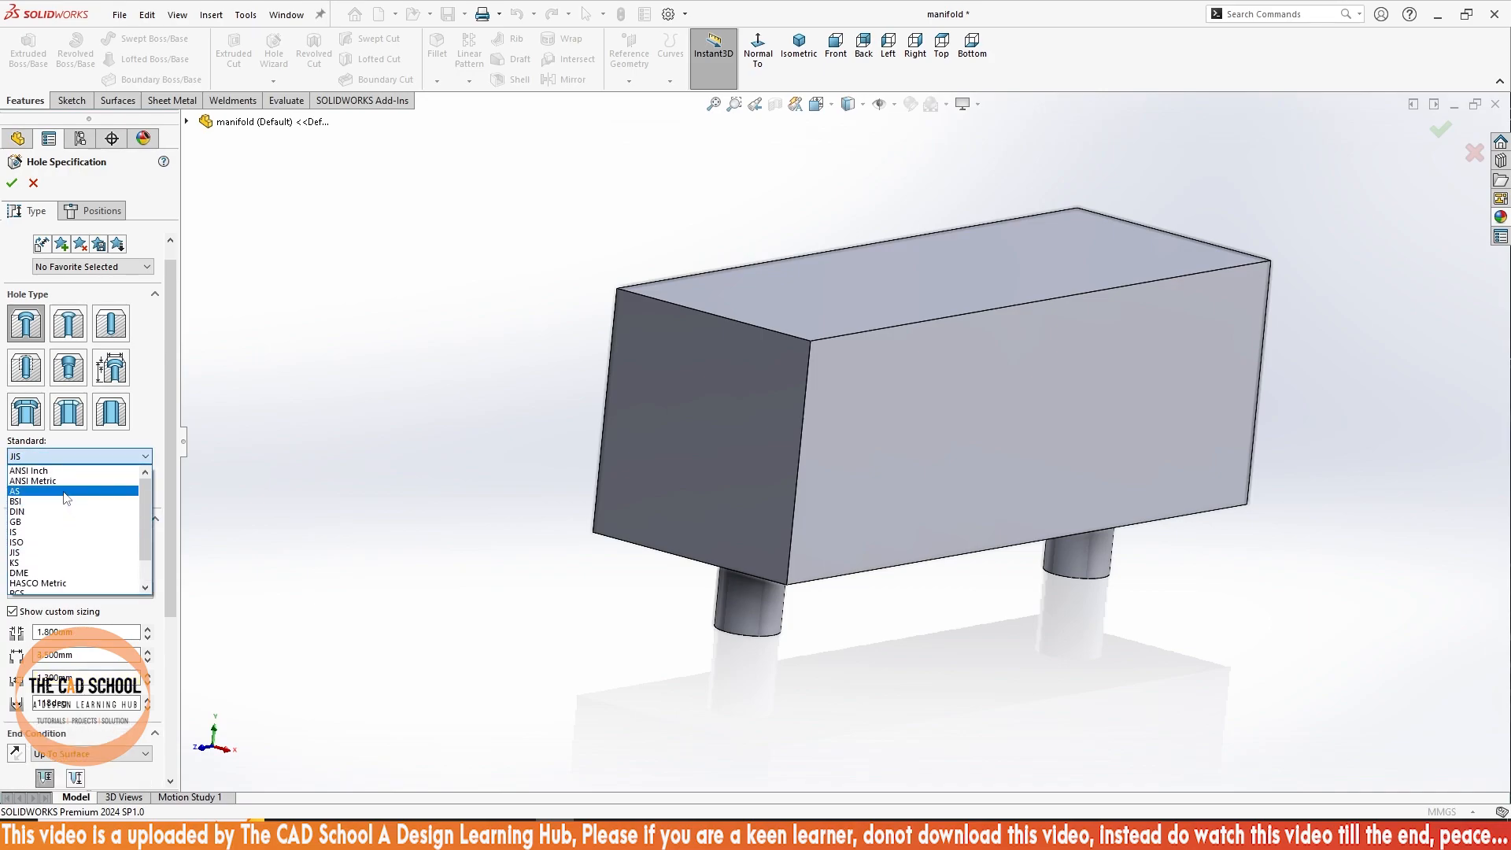
pyautogui.click(85, 482)
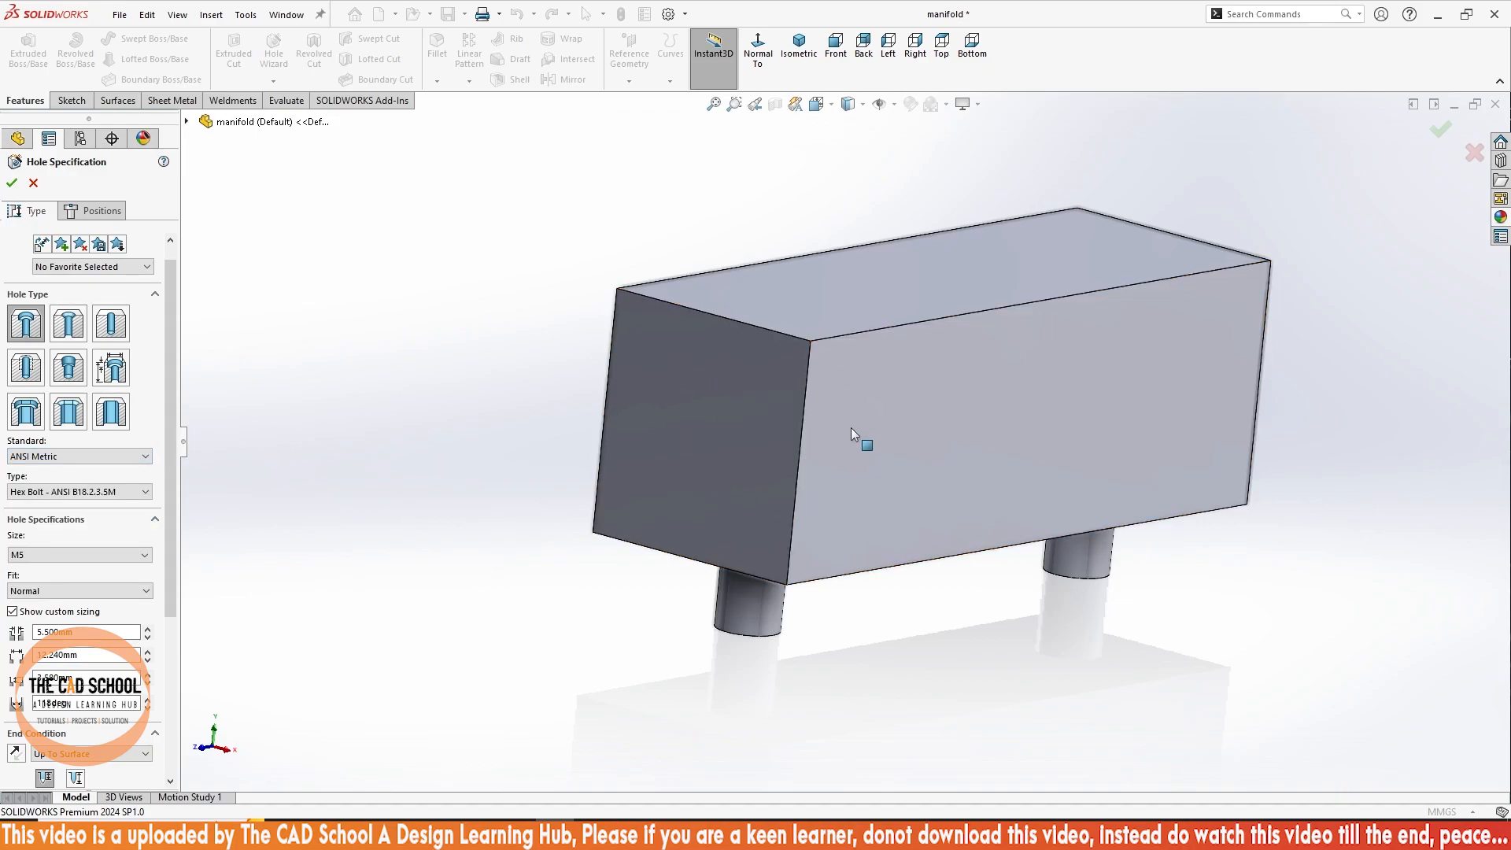
pyautogui.click(48, 492)
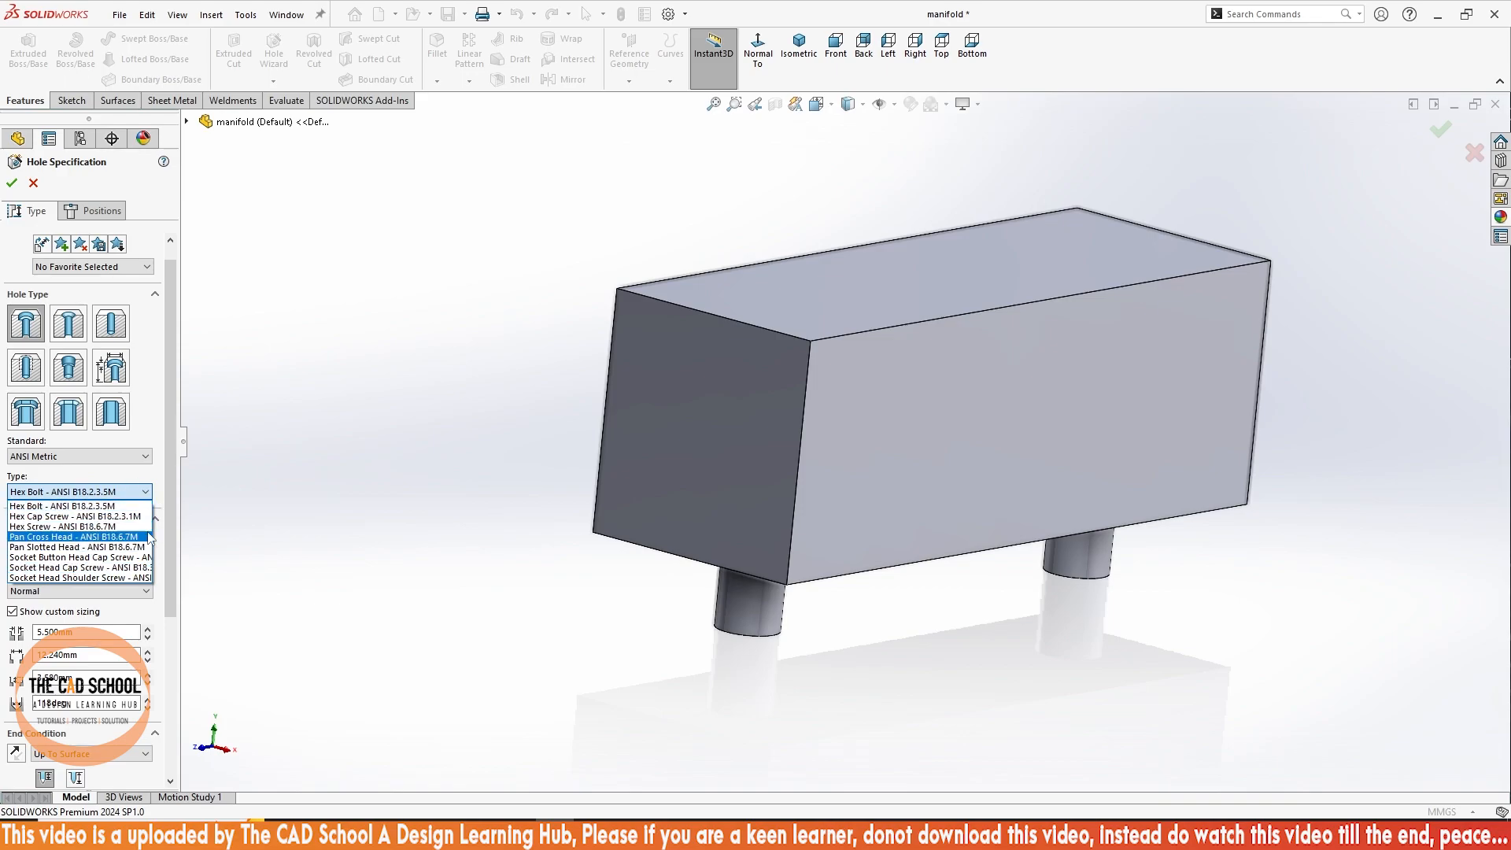
pyautogui.click(69, 496)
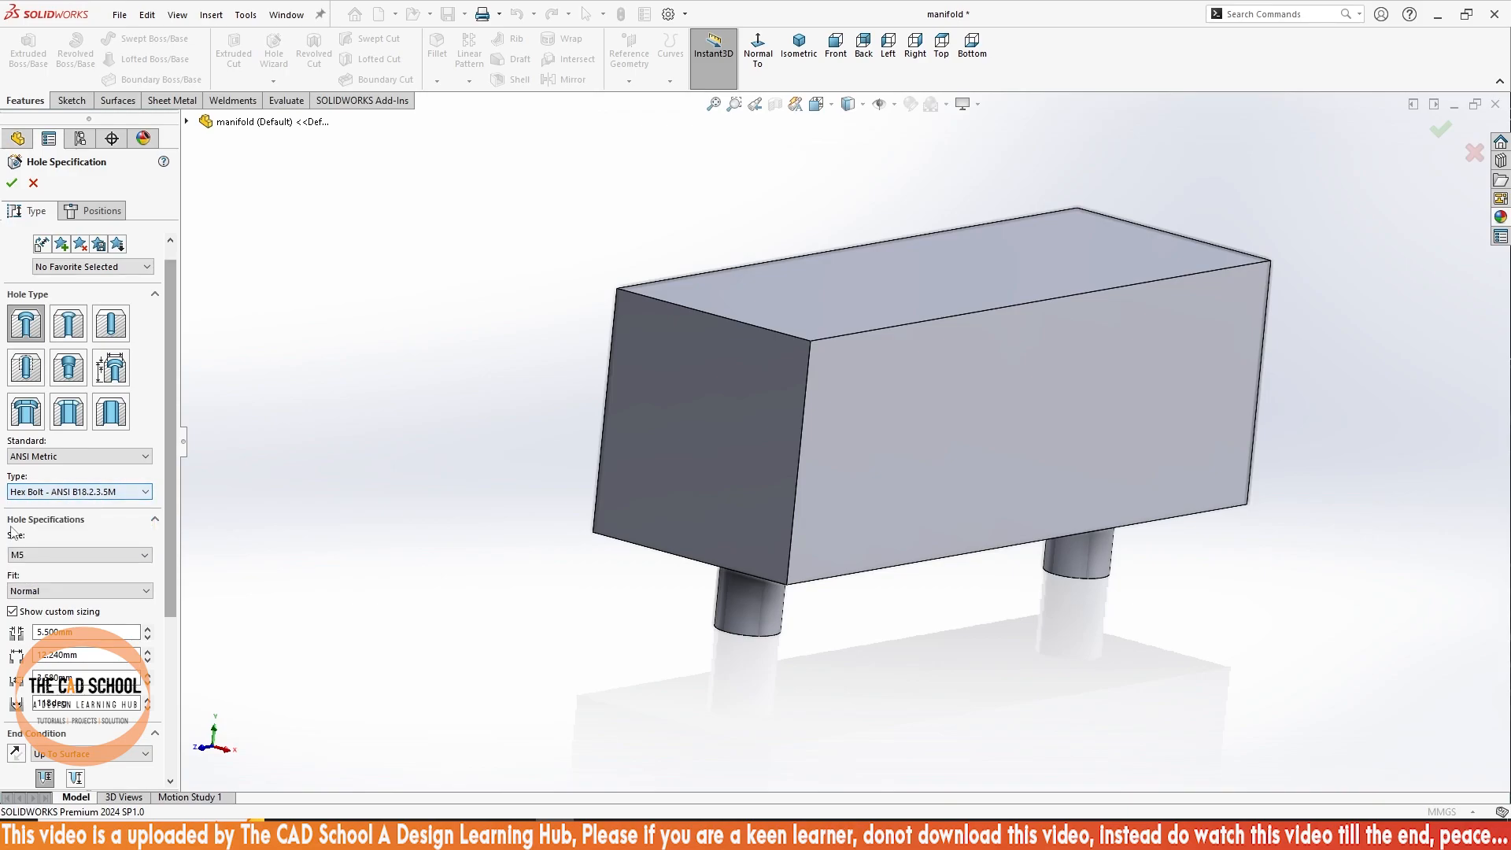
# - Set the counterbore hole's size to M24 with a Normal fit
pyautogui.click(62, 555)
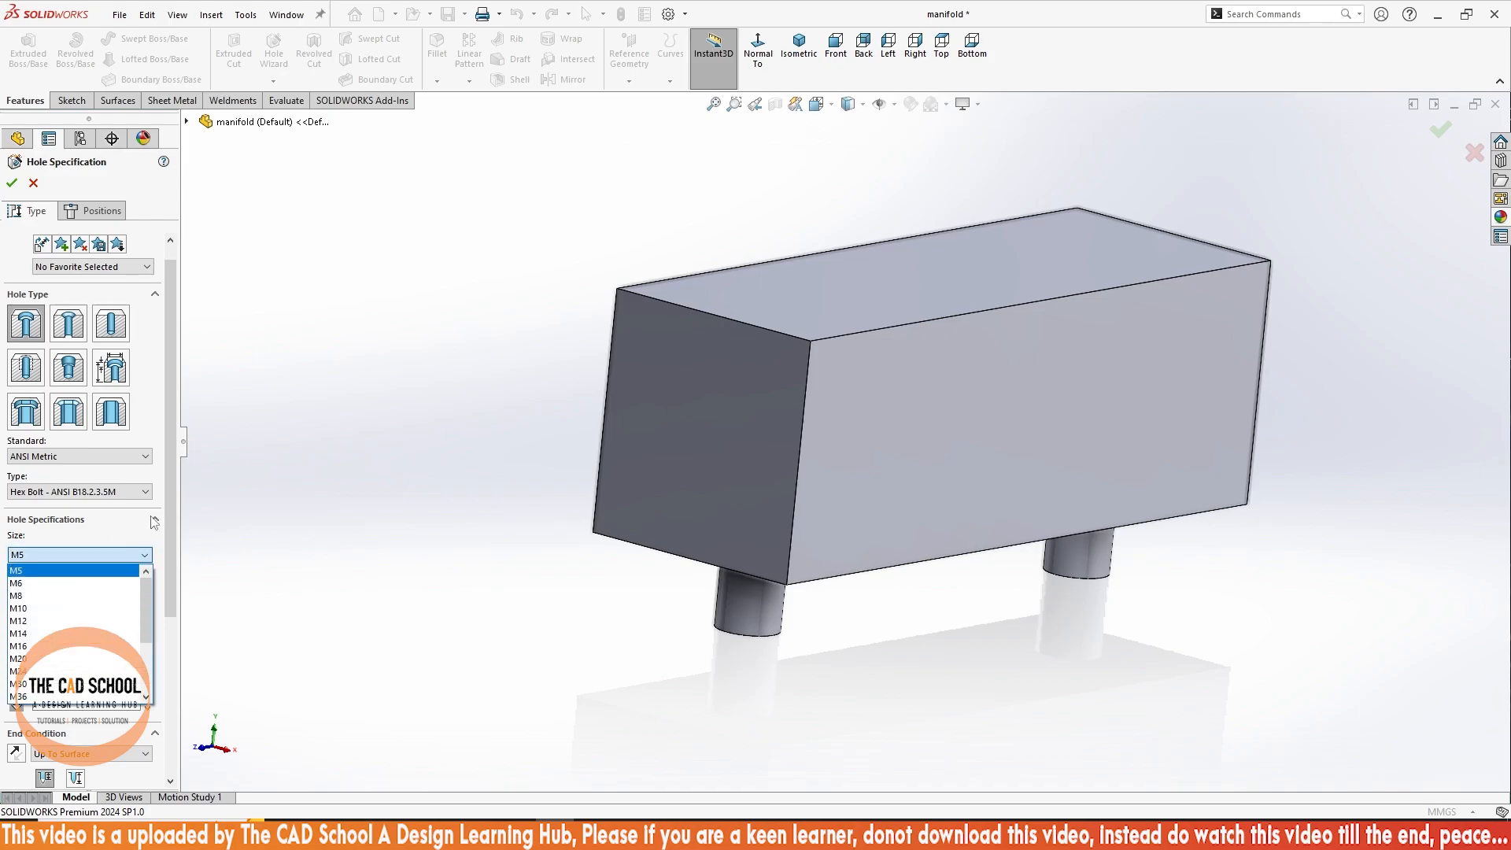
pyautogui.click(21, 553)
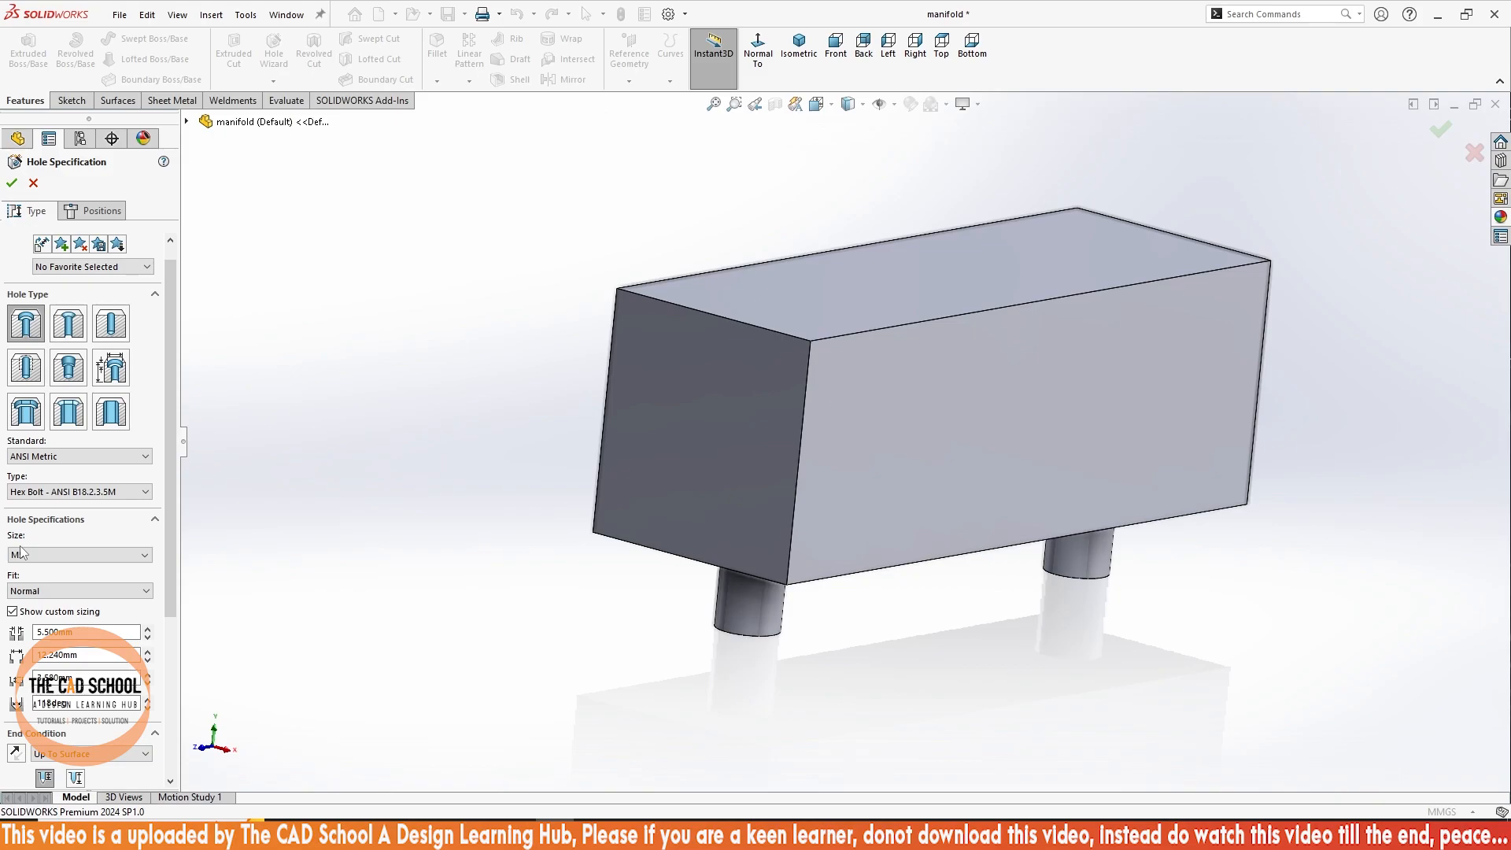
pyautogui.click(80, 555)
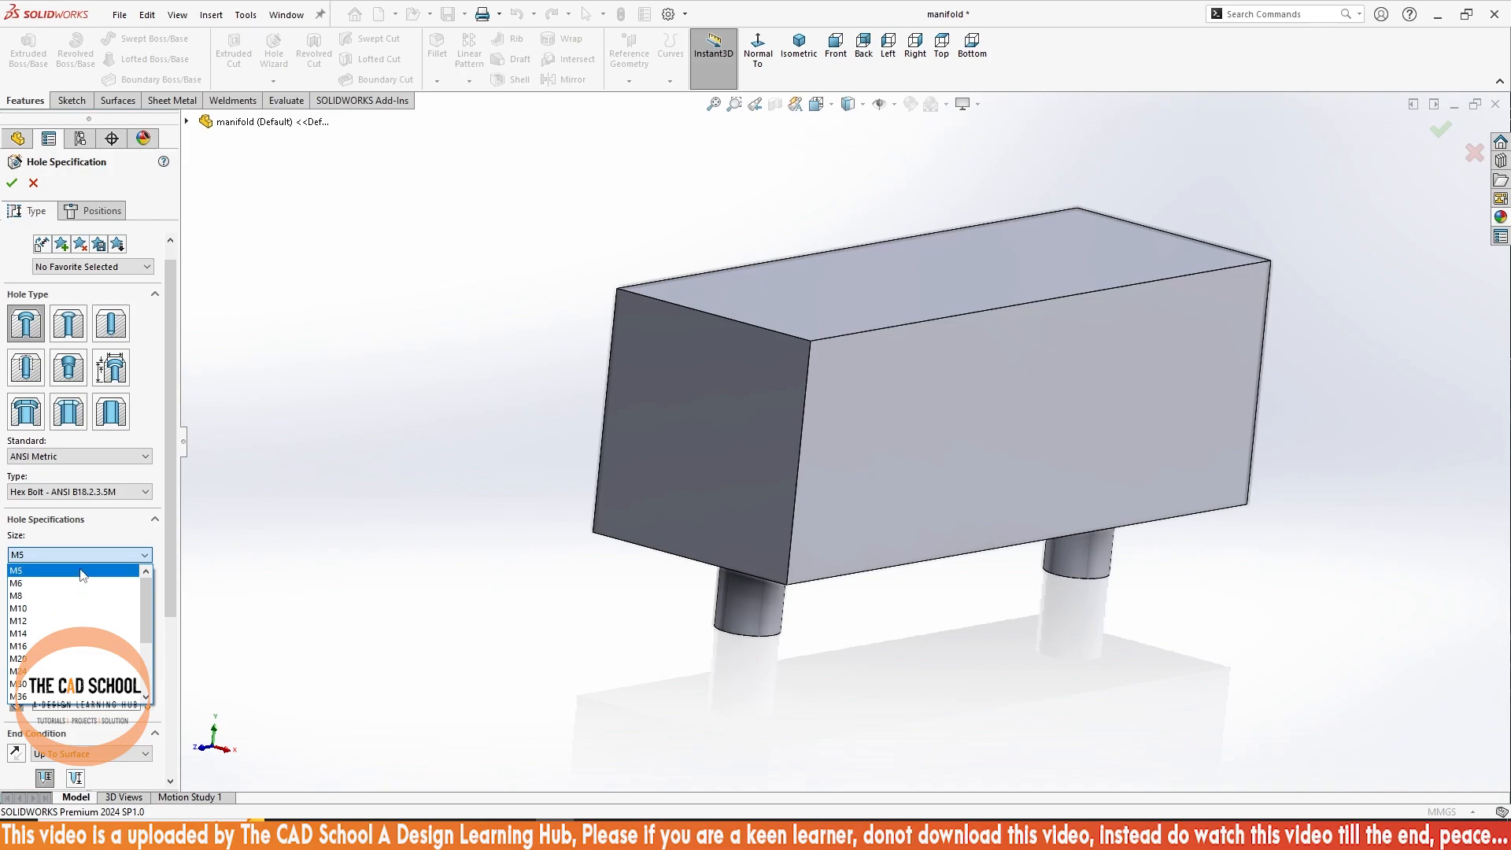
pyautogui.moveTo(148, 621)
pyautogui.mouseDown()
pyautogui.moveTo(148, 650)
pyautogui.moveTo(139, 598)
pyautogui.moveTo(135, 660)
pyautogui.moveTo(135, 618)
pyautogui.mouseUp()
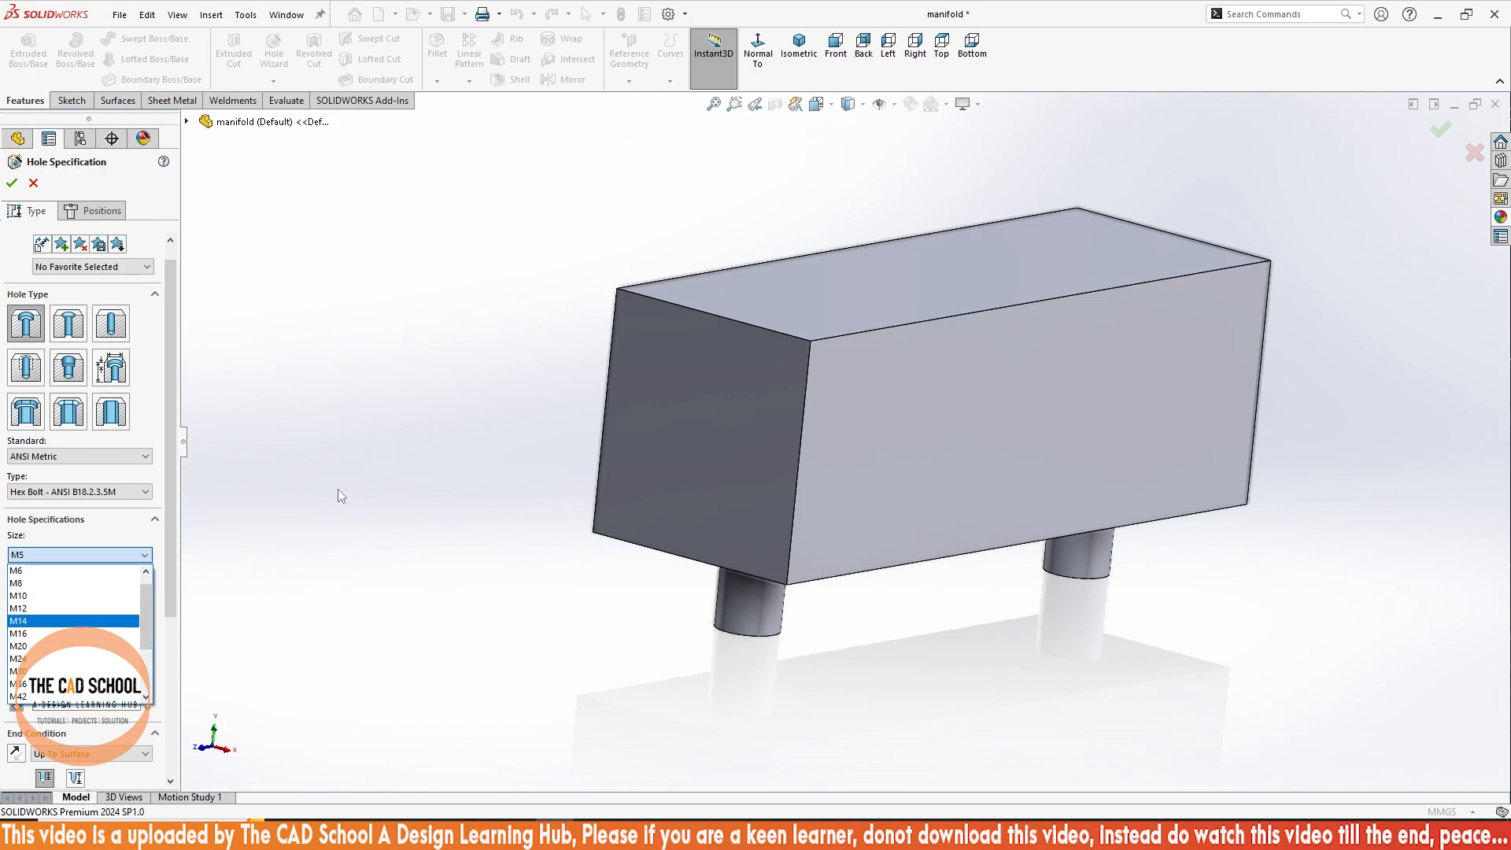
pyautogui.moveTo(143, 593); pyautogui.dragTo(143, 602)
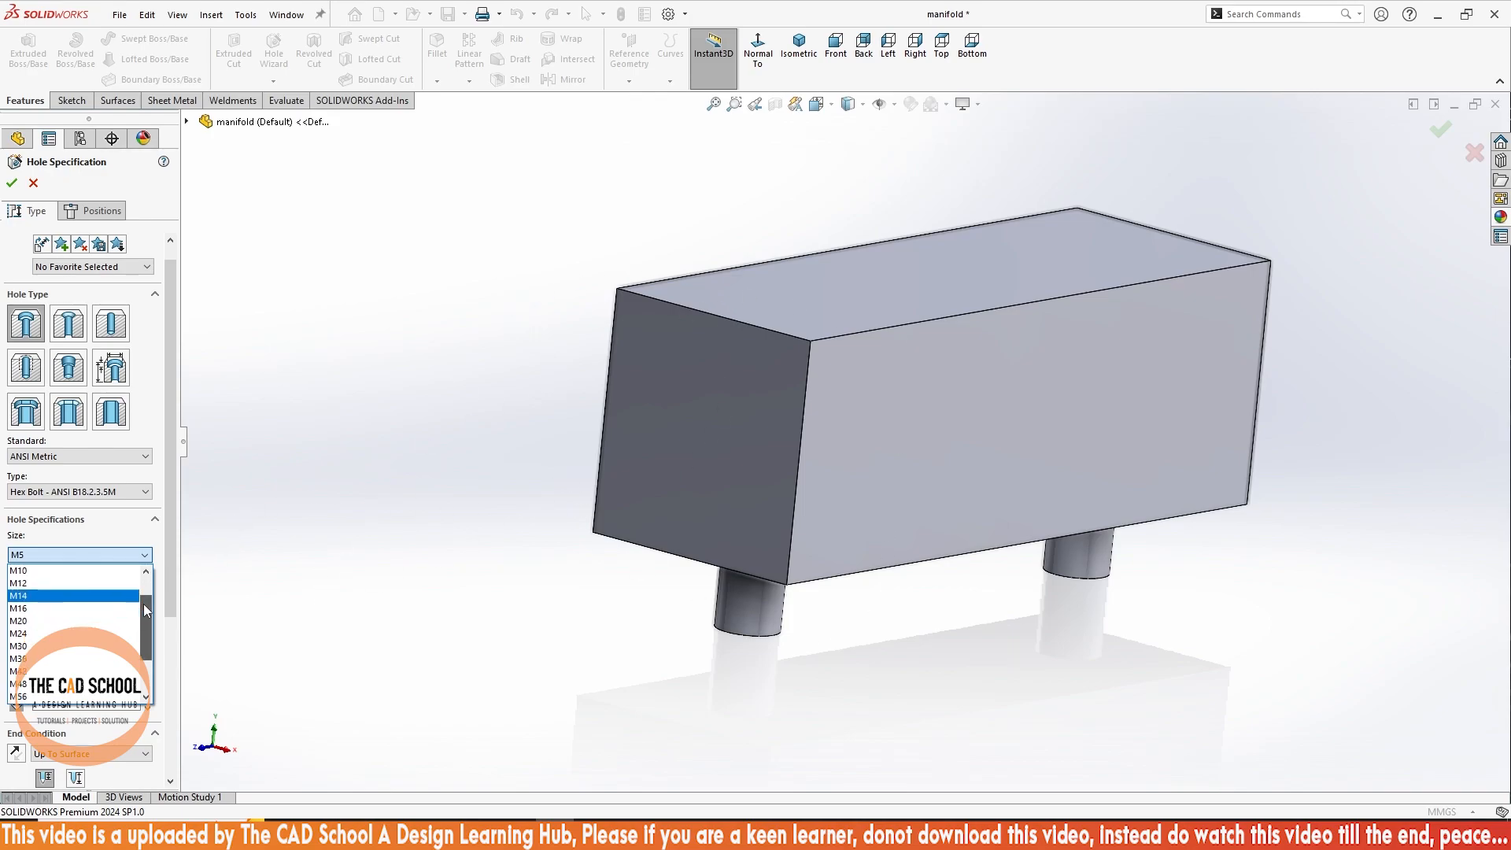
pyautogui.click(30, 633)
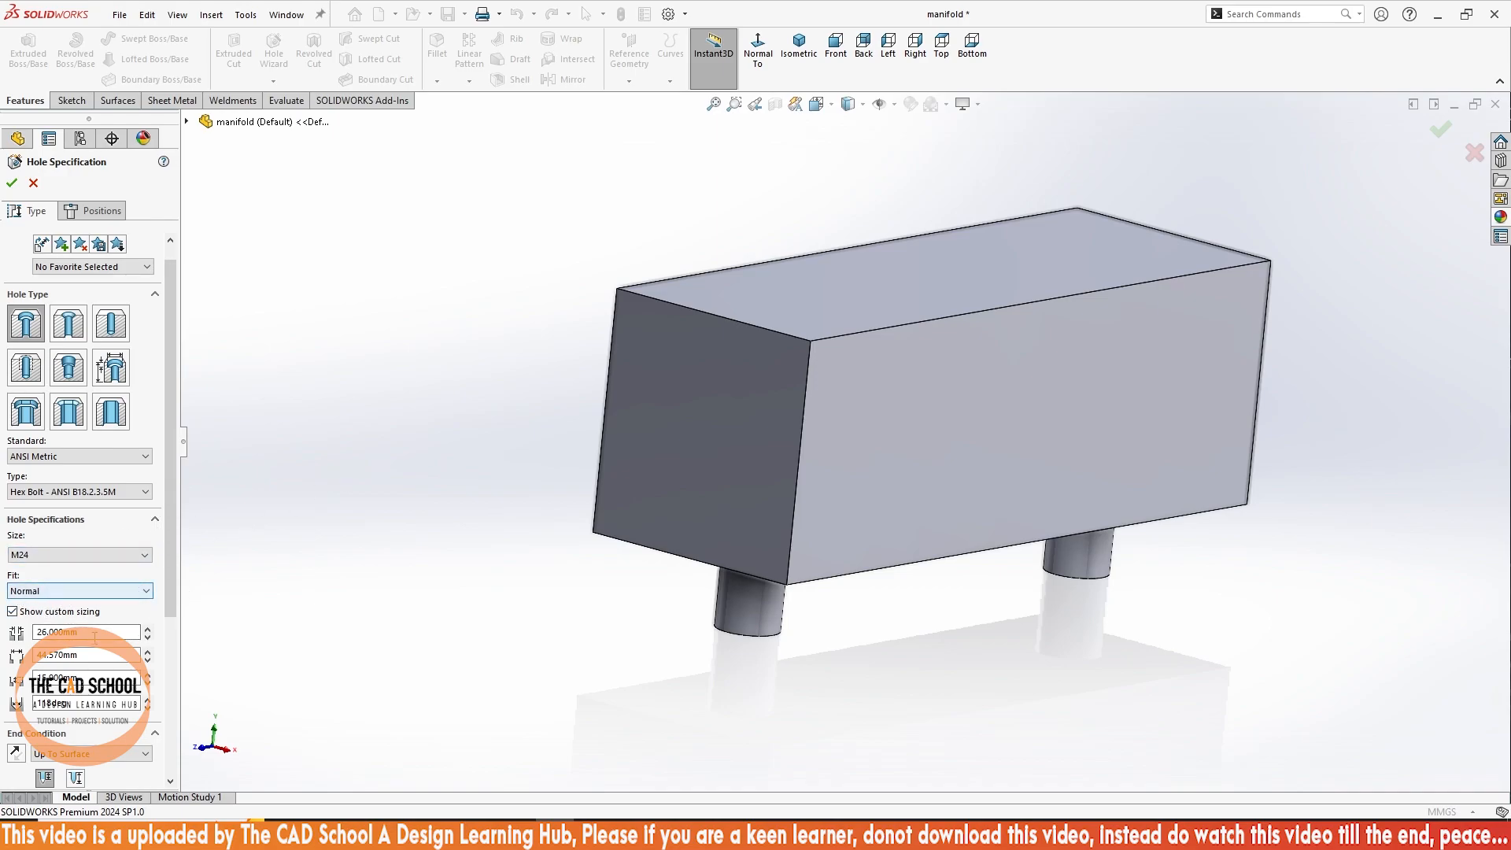
pyautogui.click(122, 591)
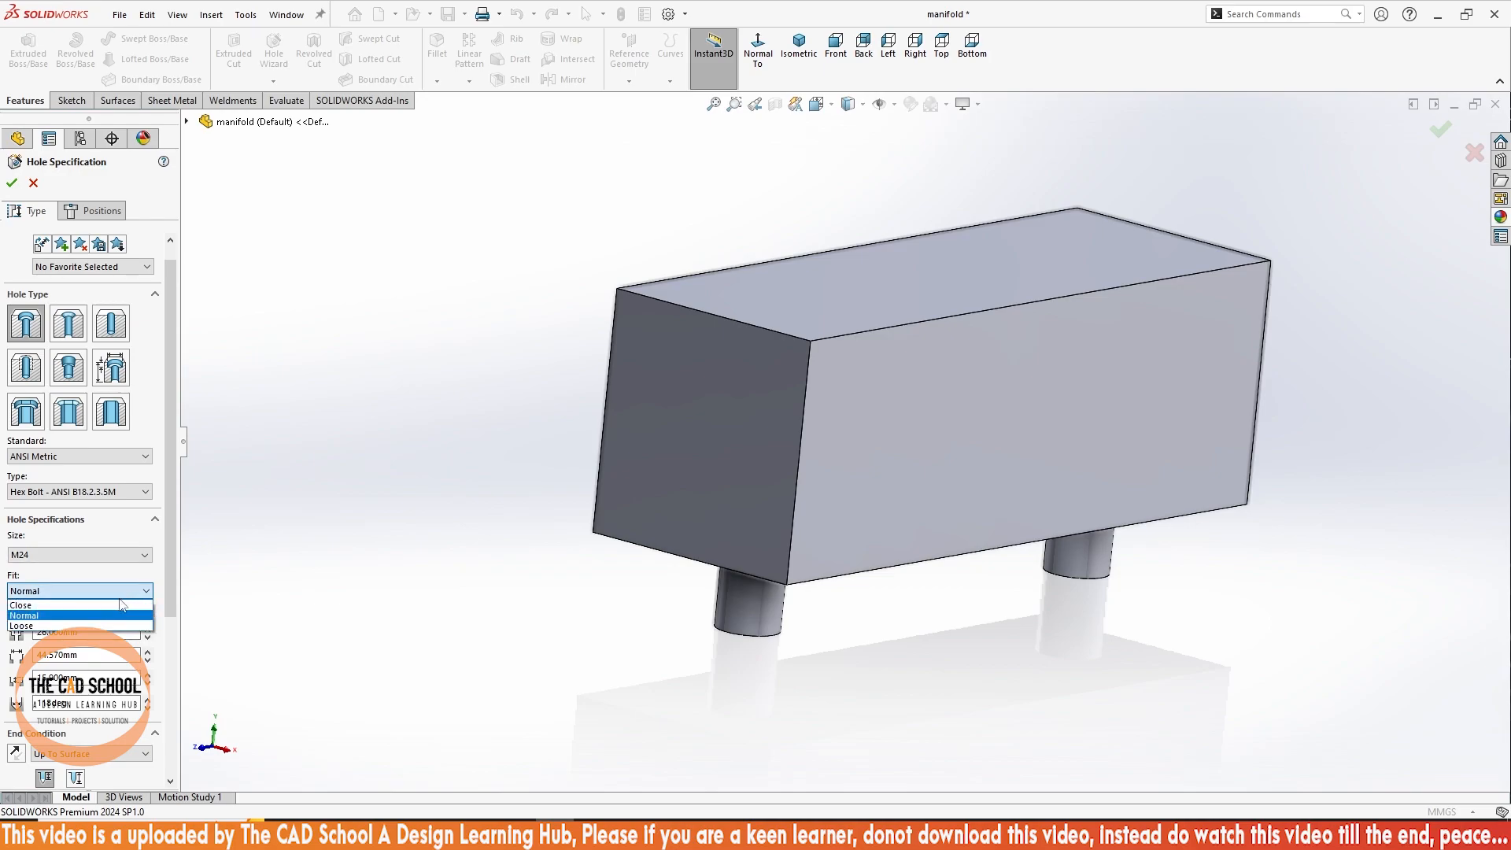
pyautogui.click(41, 621)
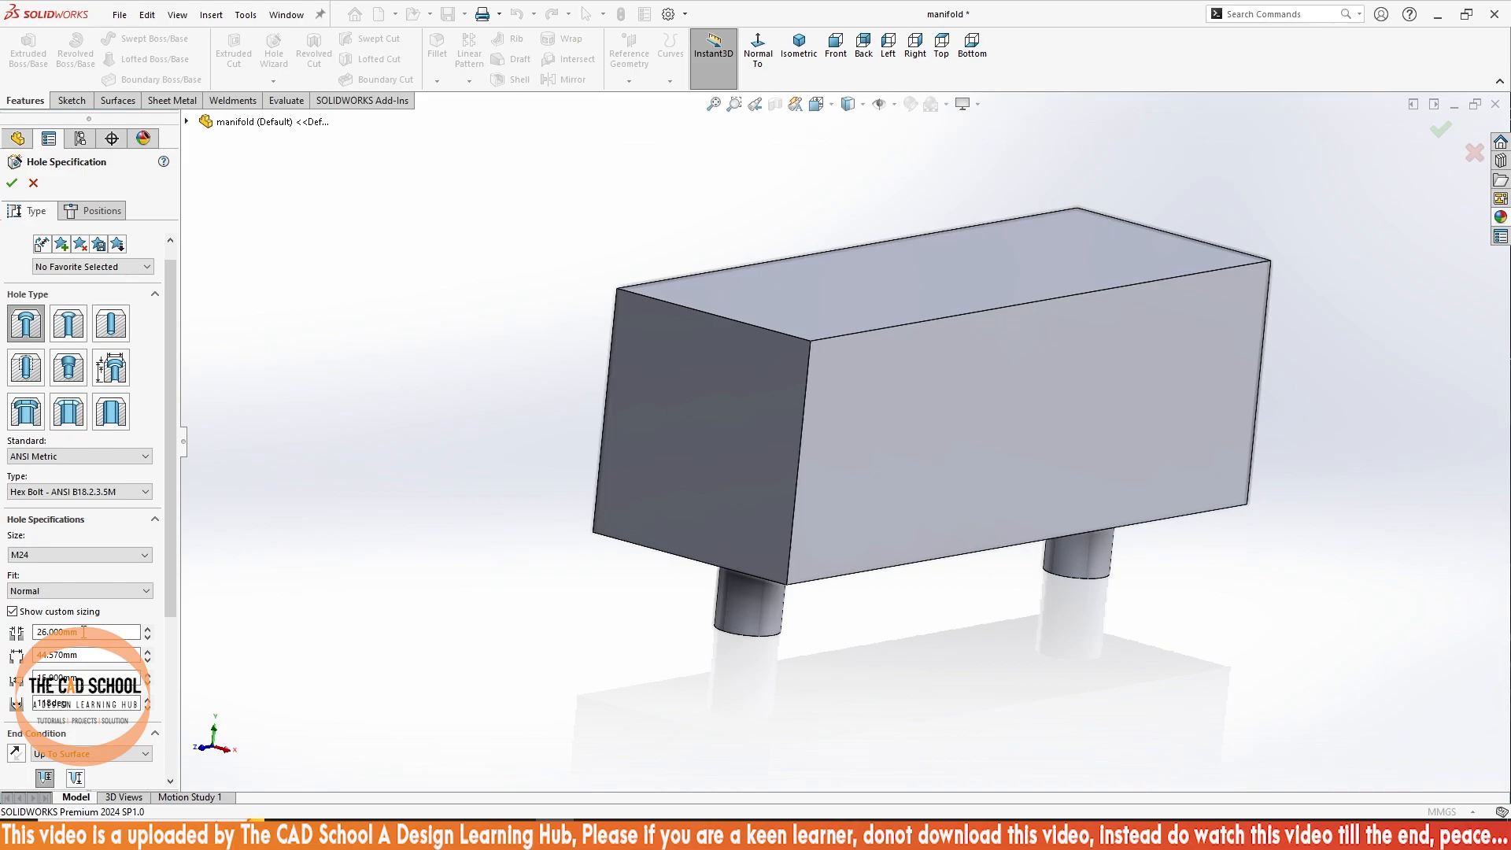
# - Review the counterbore's custom sizing values and the end condition settings
pyautogui.moveTo(93, 627); pyautogui.dragTo(44, 628)
pyautogui.moveTo(77, 631); pyautogui.dragTo(54, 631)
pyautogui.press('Tab')
pyautogui.press('Tab')
pyautogui.press('Tab')
pyautogui.moveTo(174, 486)
pyautogui.mouseDown()
pyautogui.moveTo(156, 533)
pyautogui.moveTo(173, 480)
pyautogui.mouseUp()
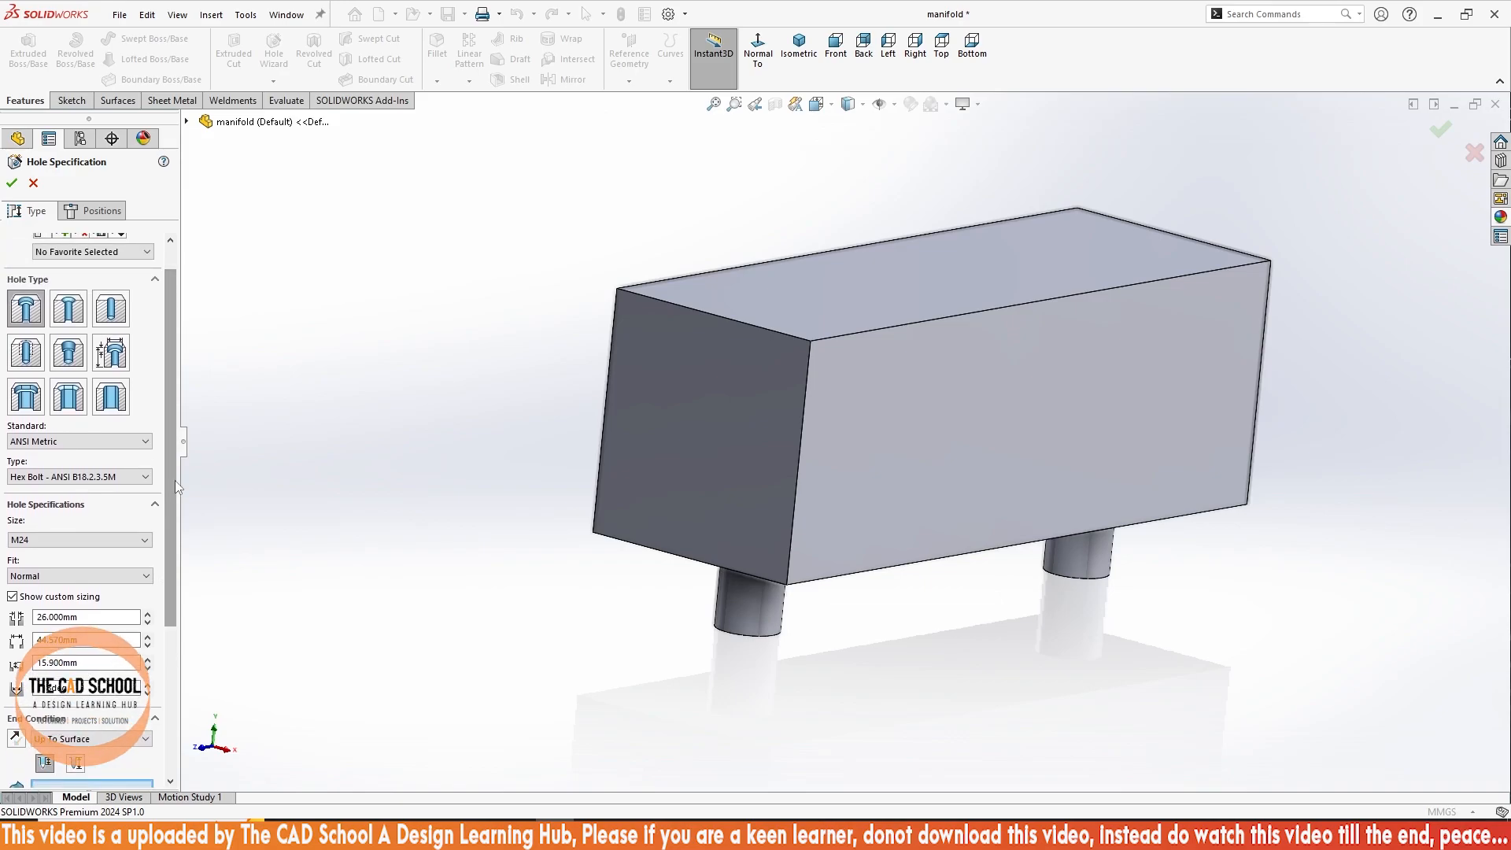
pyautogui.moveTo(173, 387); pyautogui.dragTo(173, 361)
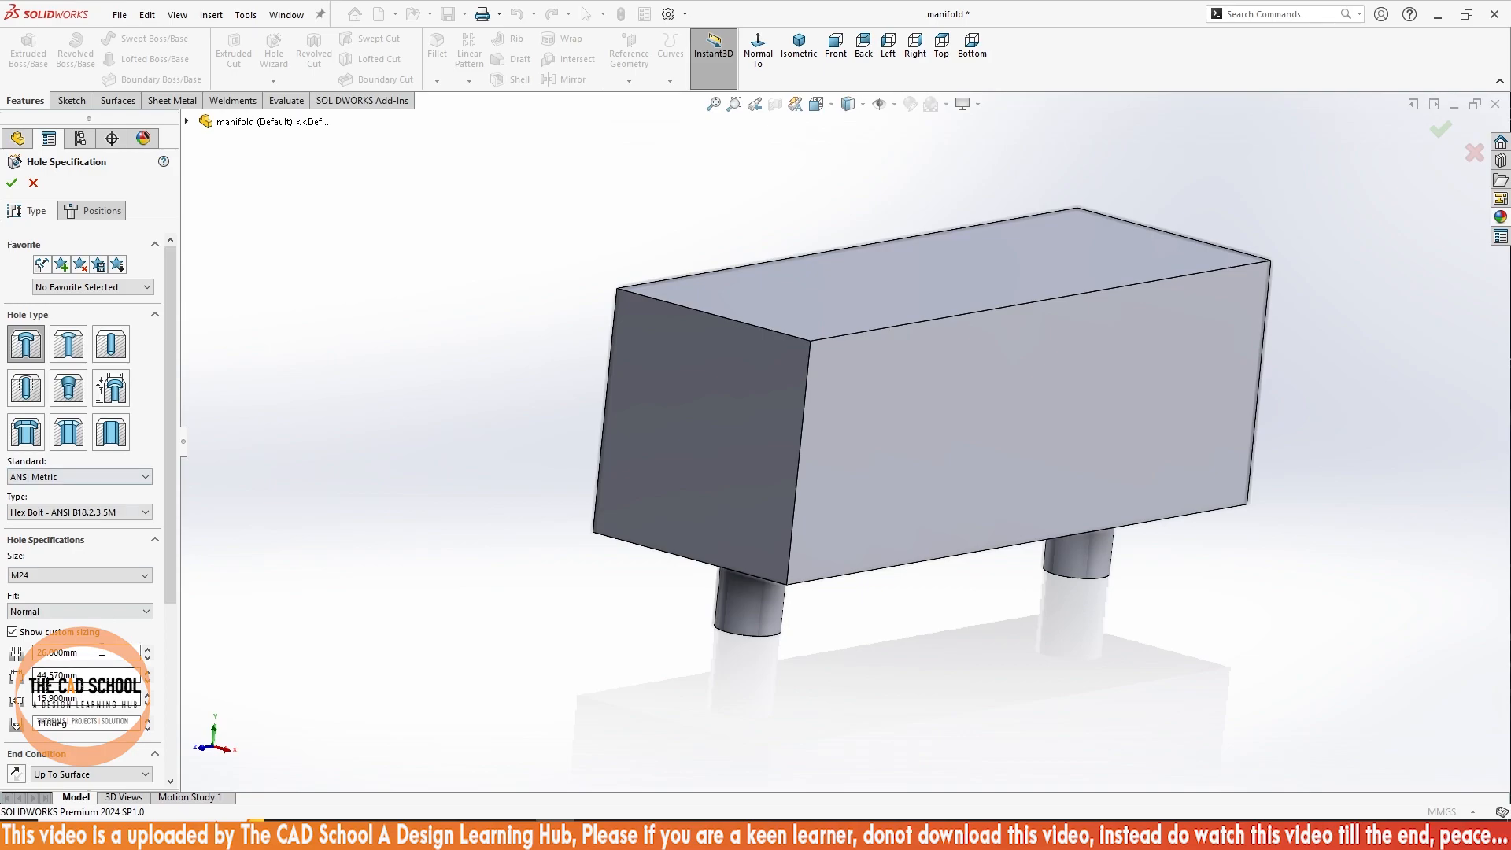
pyautogui.moveTo(172, 383)
pyautogui.mouseDown()
pyautogui.moveTo(170, 480)
pyautogui.moveTo(164, 356)
pyautogui.mouseUp()
pyautogui.click(62, 264)
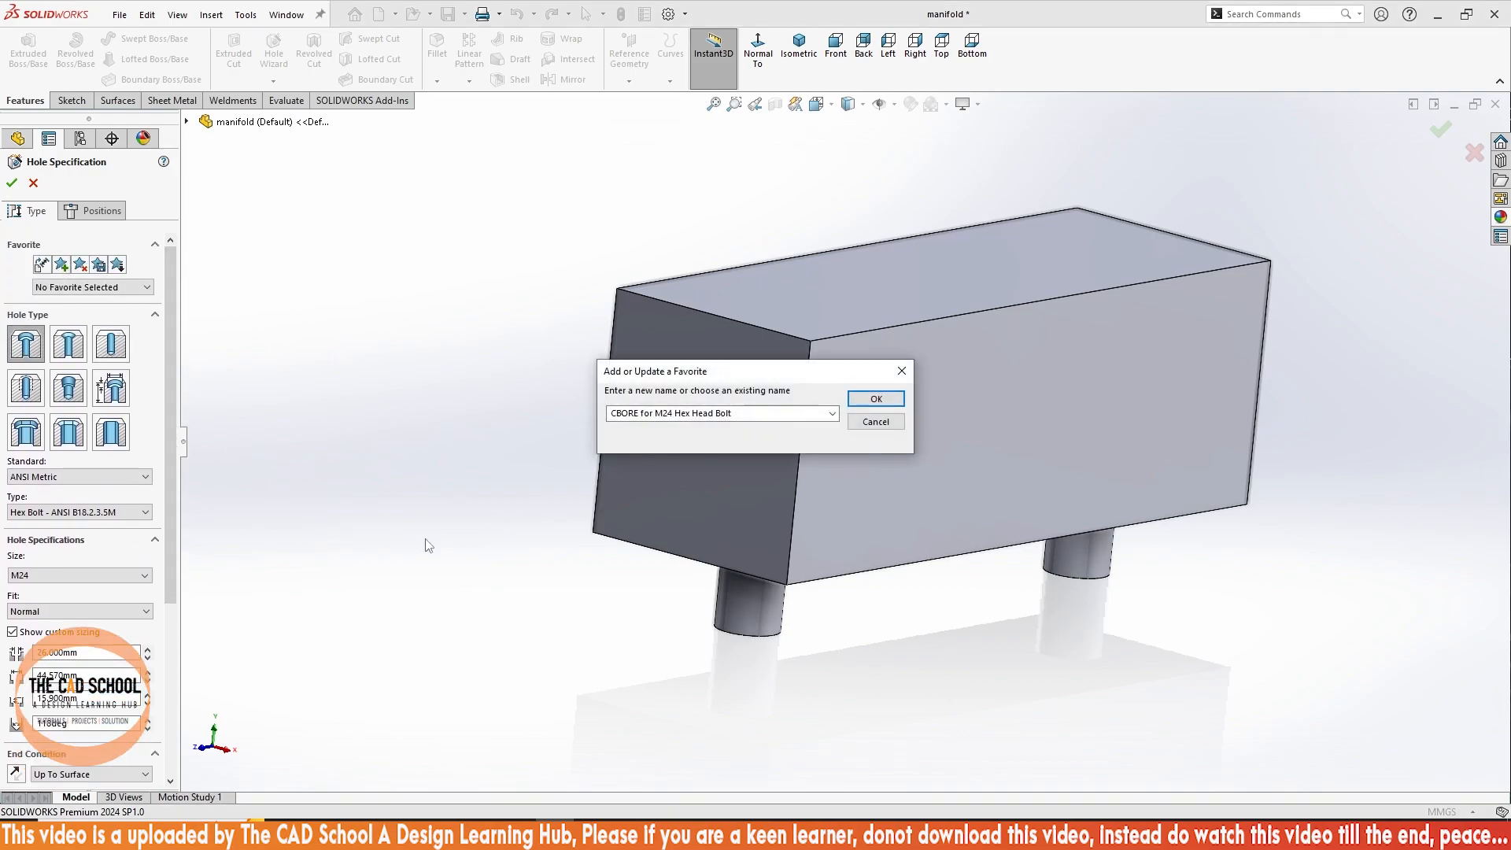
pyautogui.click(902, 370)
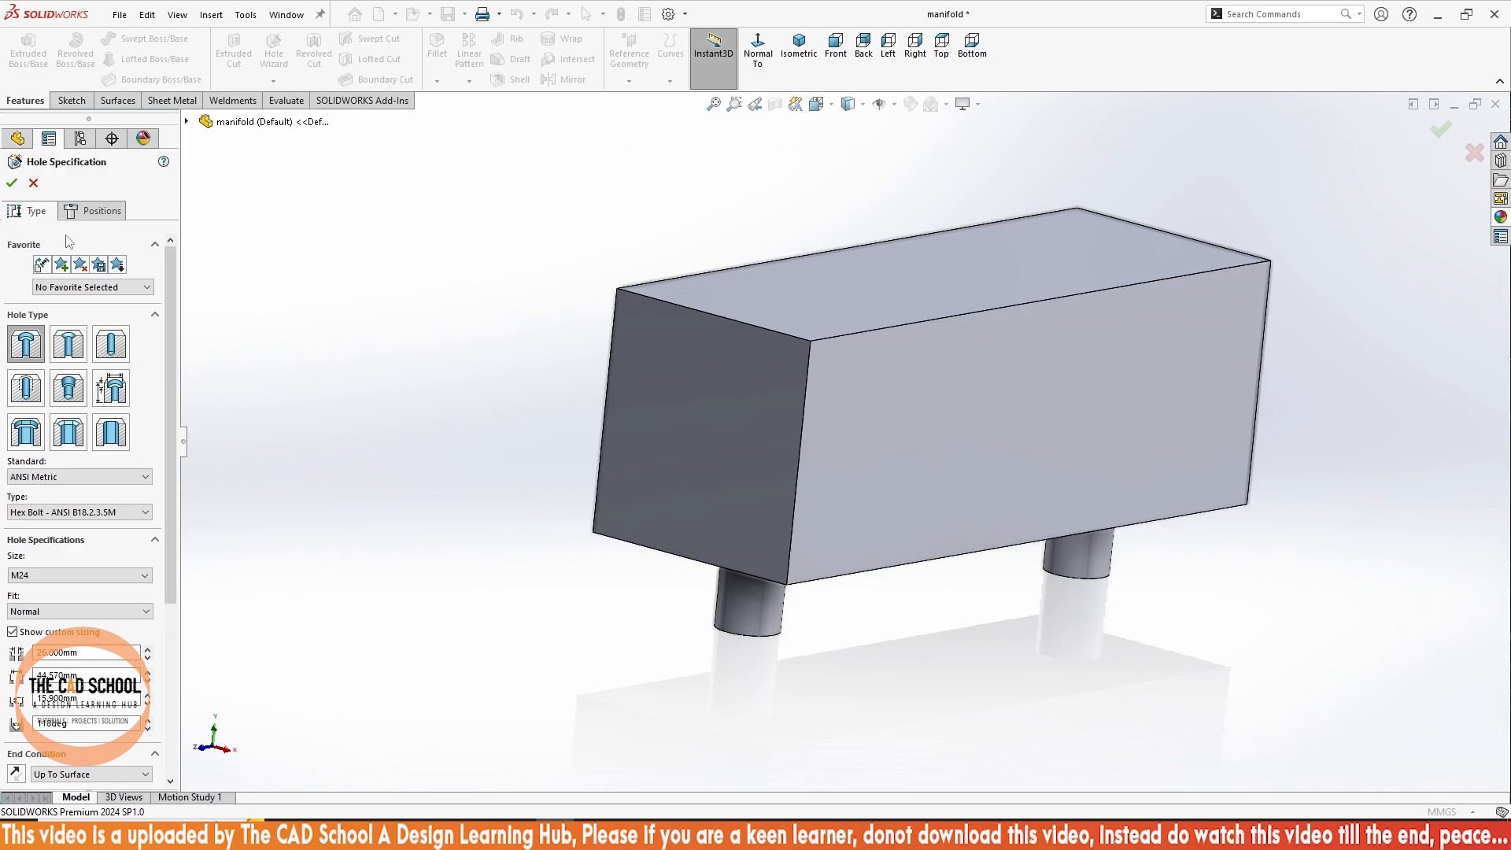
pyautogui.moveTo(165, 272); pyautogui.dragTo(208, 262)
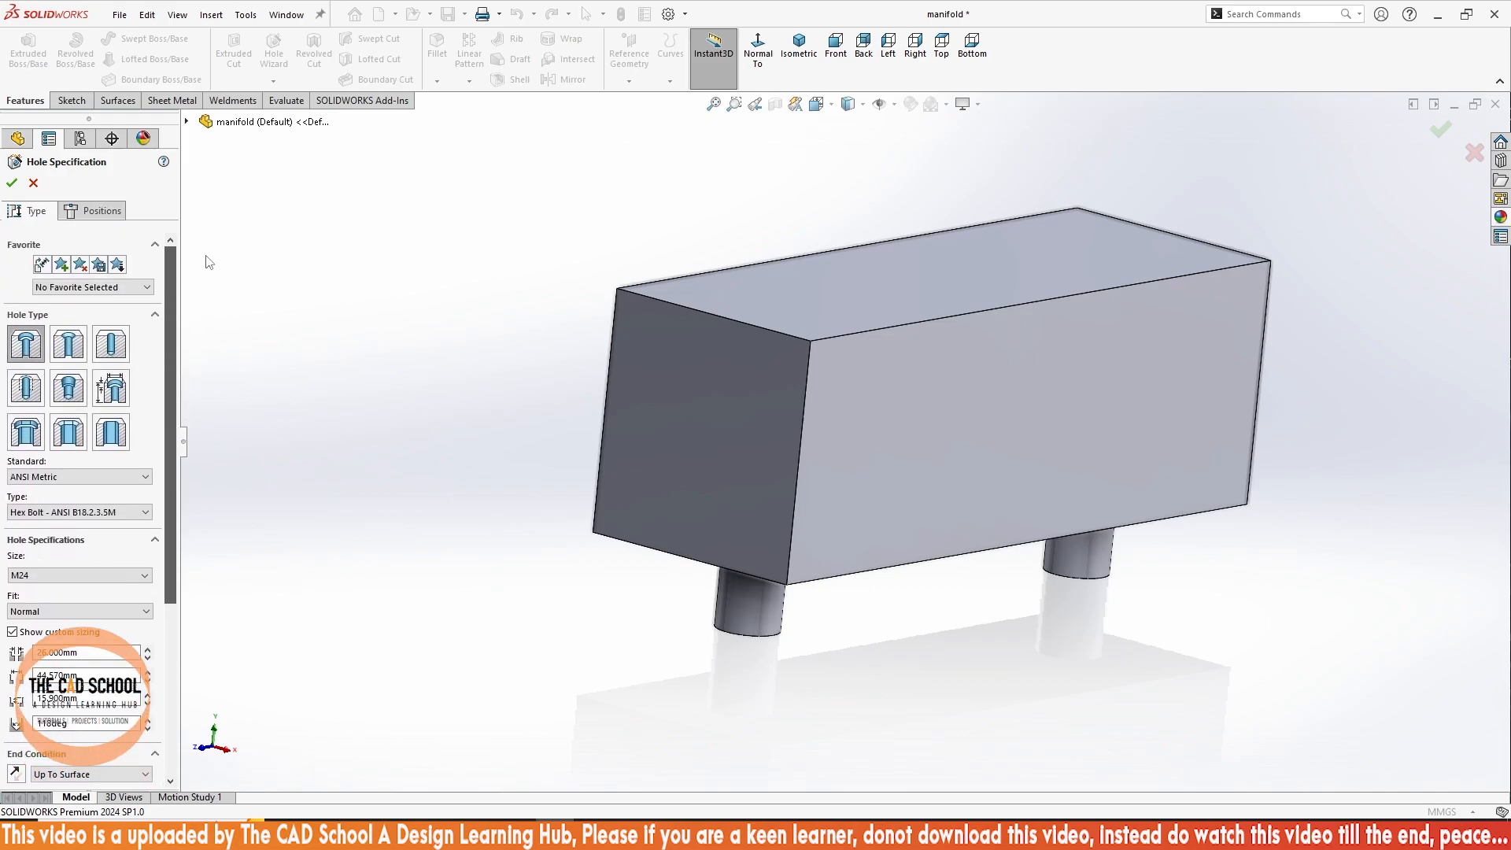
# - Position the hole with a 3D sketch, placing its centre point near the middle of the block's end face
pyautogui.click(93, 211)
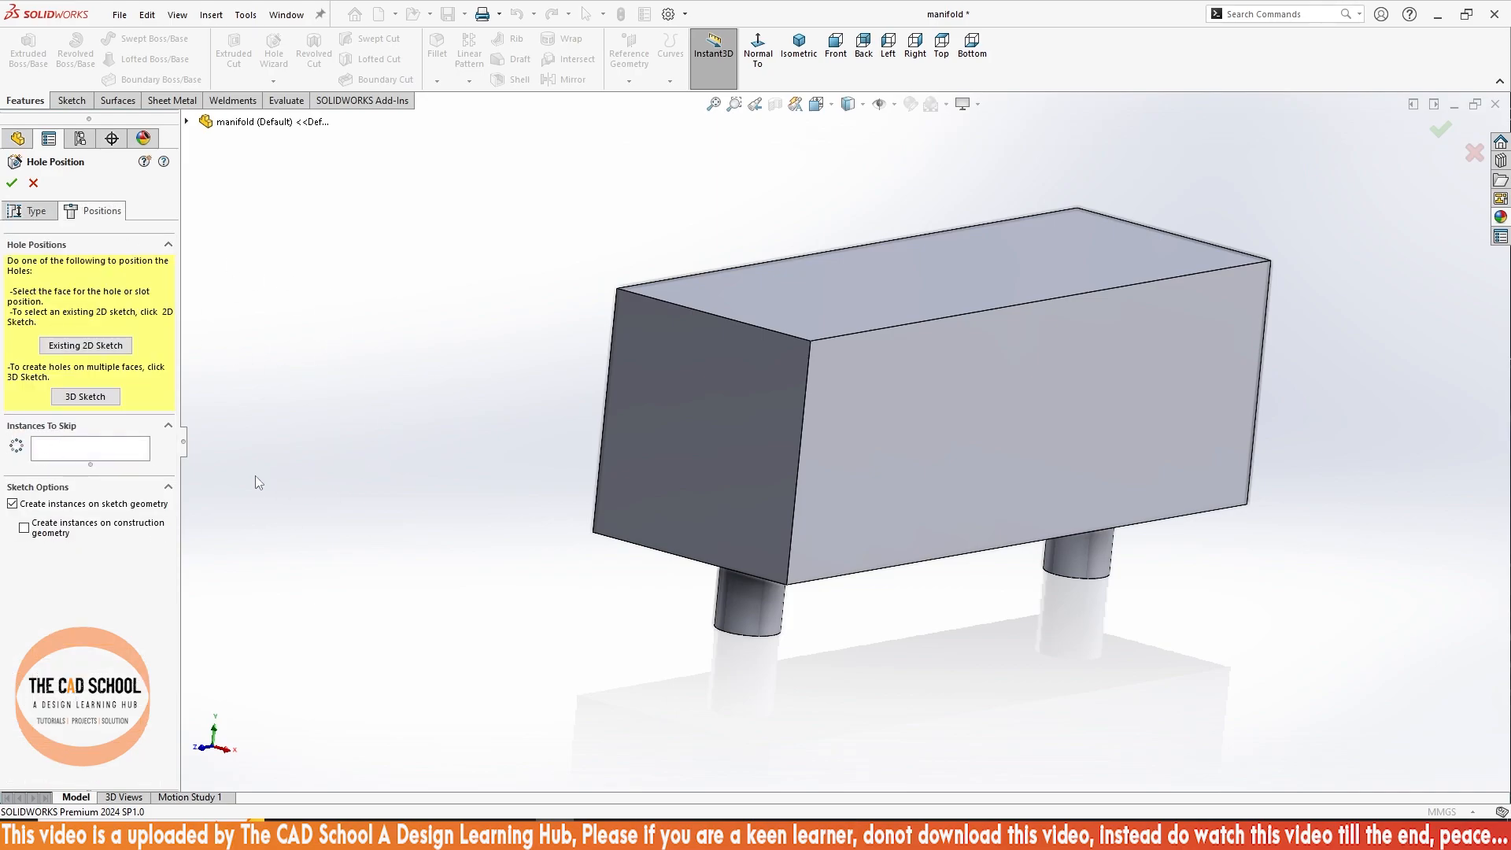
pyautogui.moveTo(834, 359); pyautogui.dragTo(786, 384, button='middle')
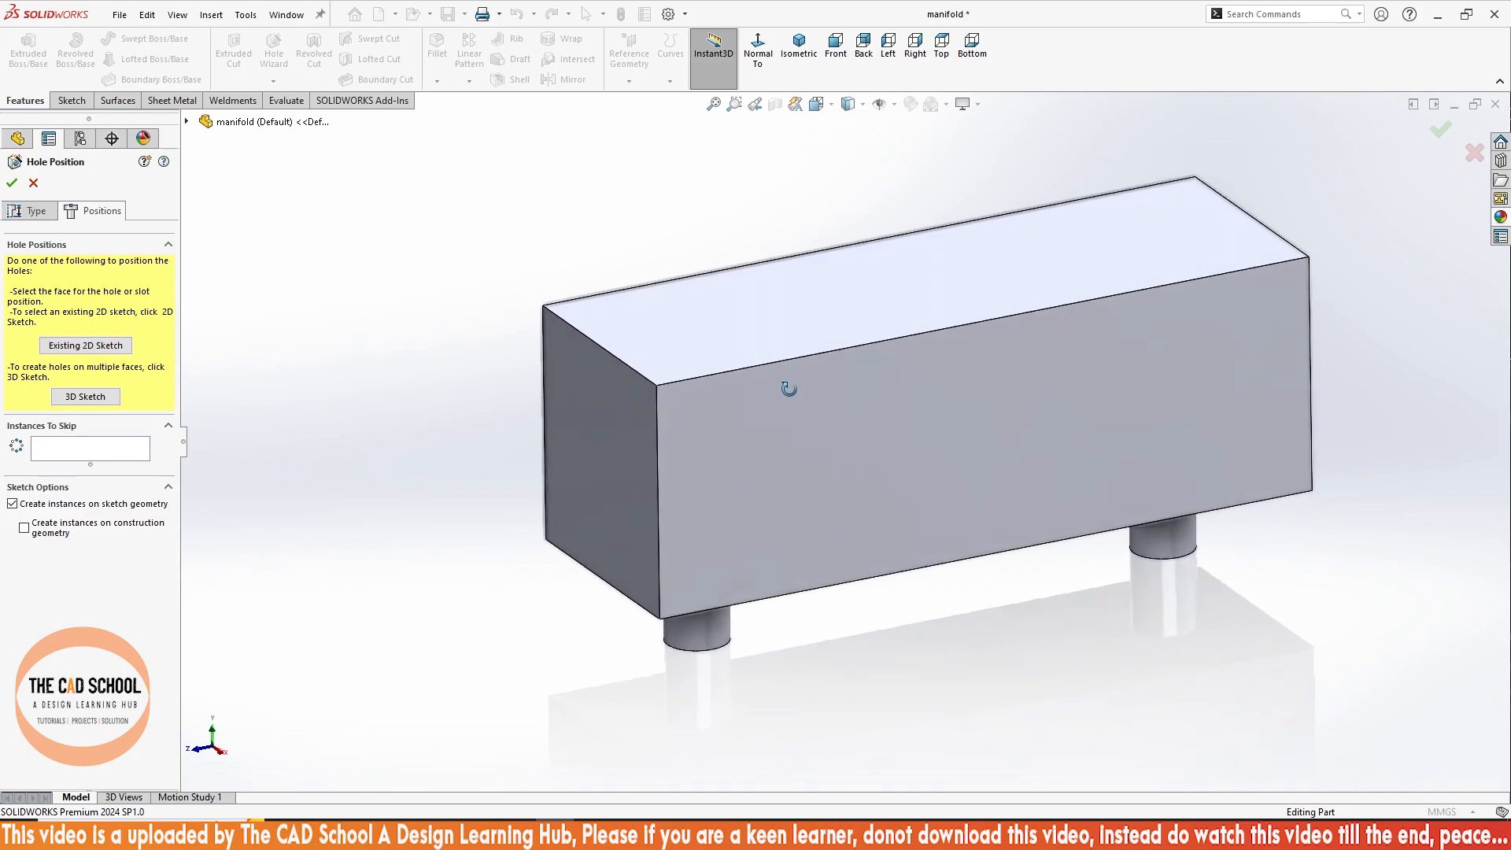
pyautogui.moveTo(775, 621); pyautogui.dragTo(793, 584, button='middle')
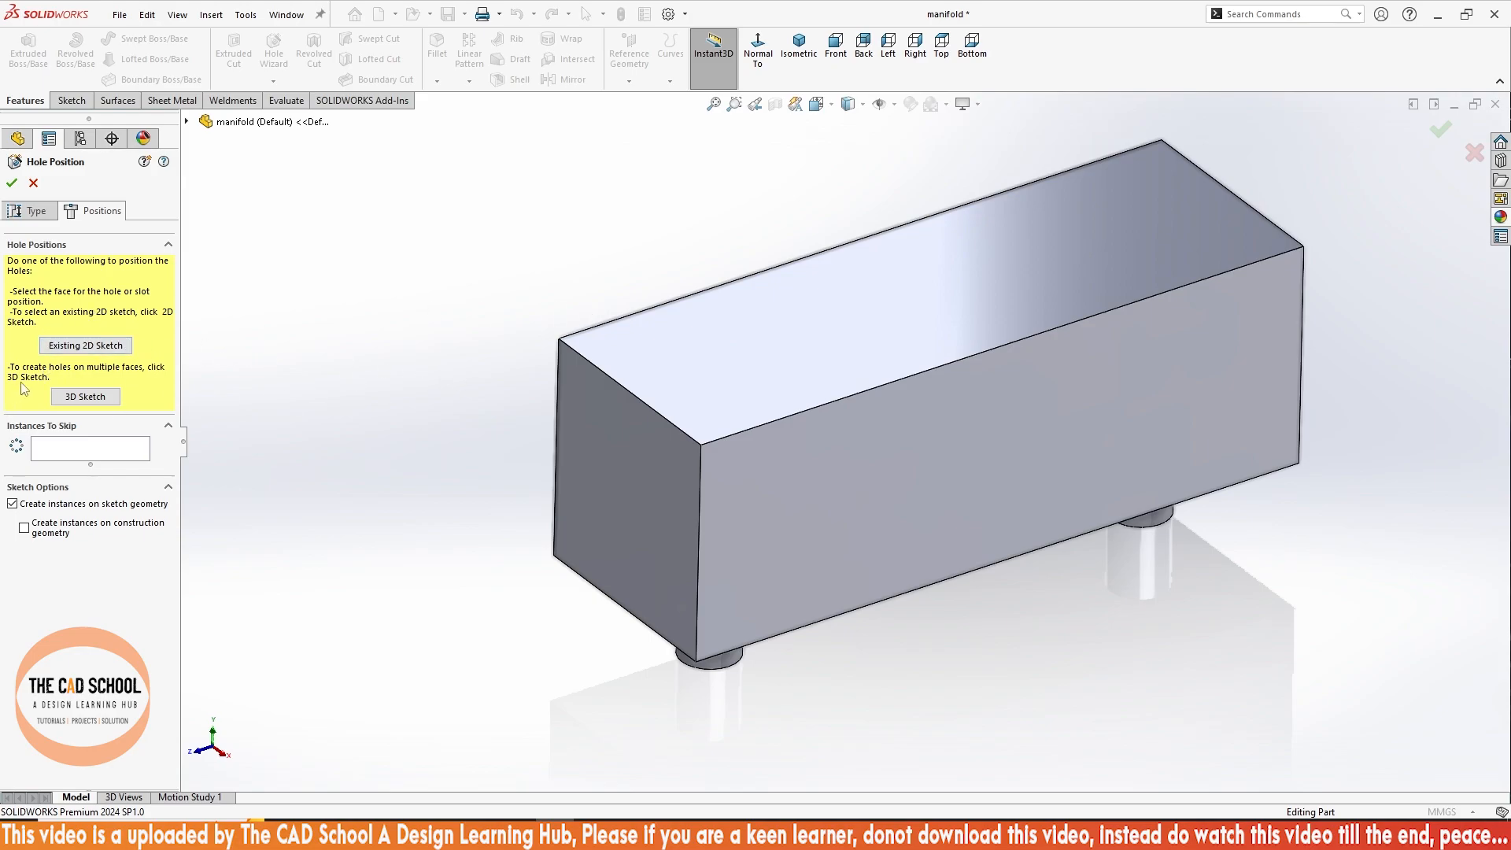
pyautogui.click(62, 397)
pyautogui.moveTo(621, 482); pyautogui.dragTo(685, 418, button='middle')
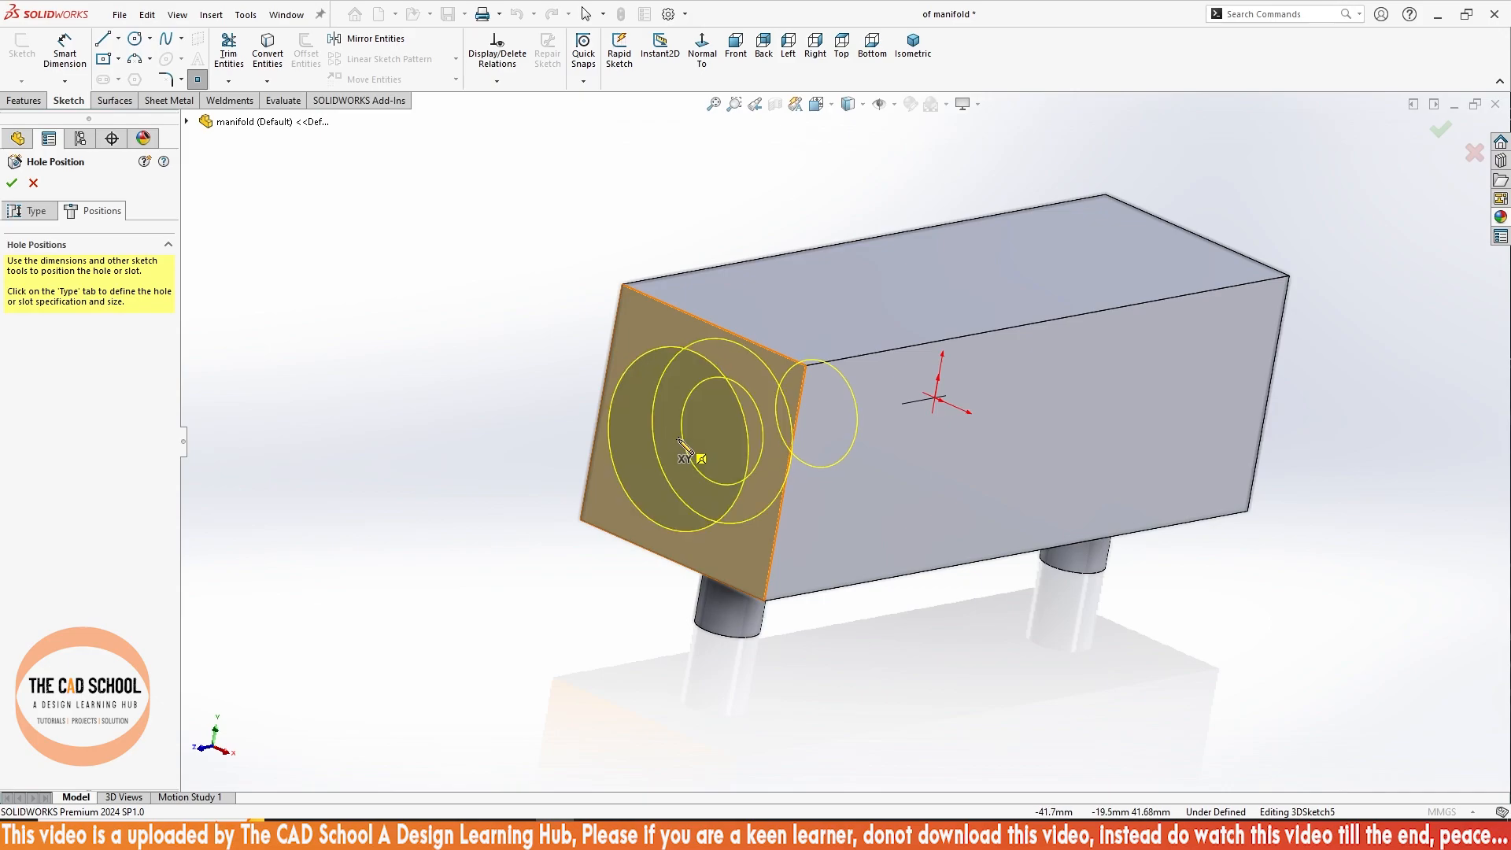
pyautogui.click(686, 443)
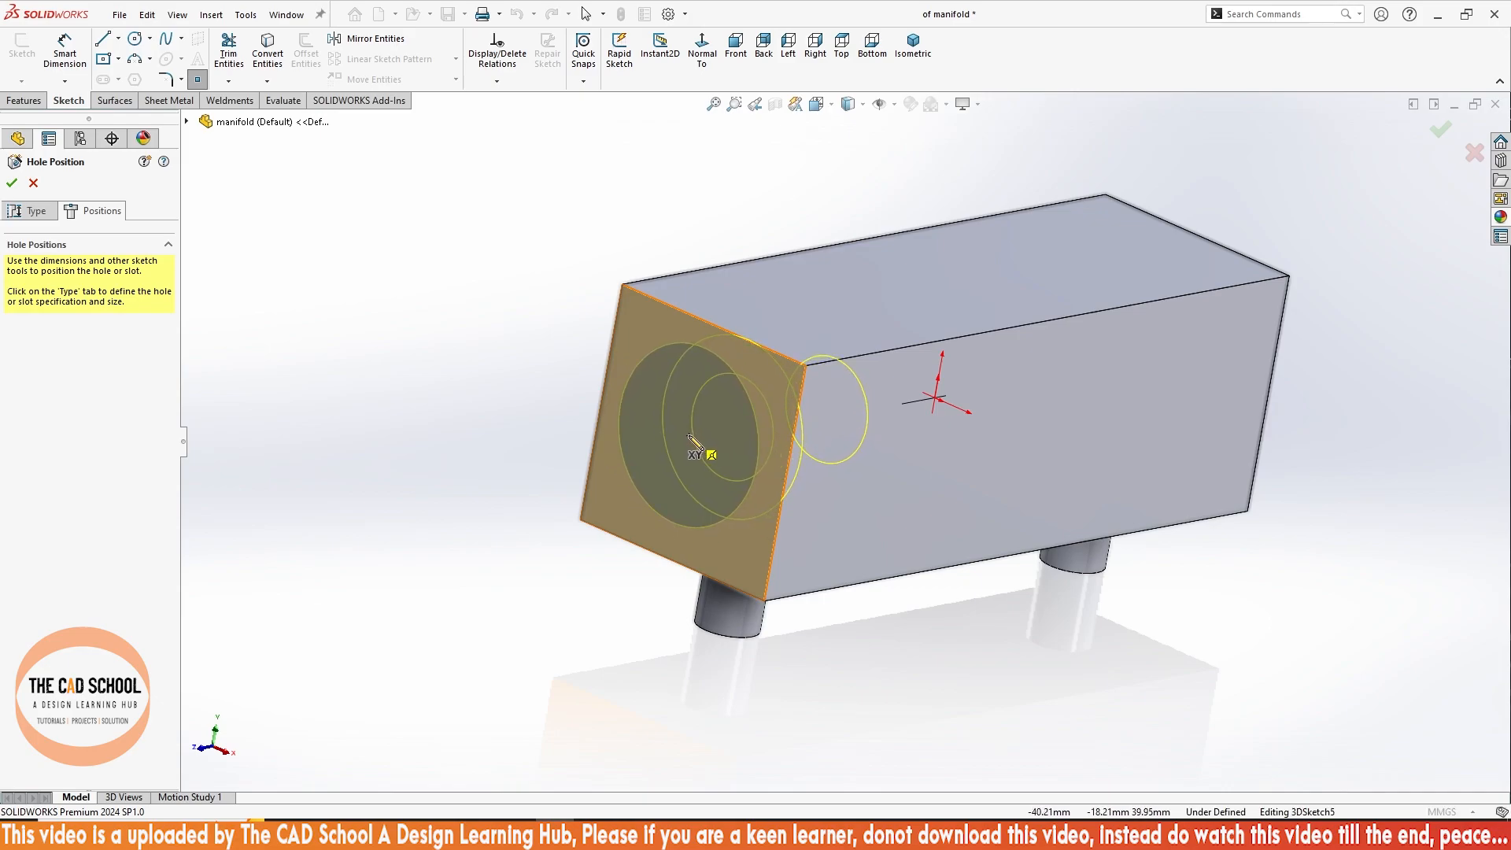
pyautogui.moveTo(693, 444); pyautogui.dragTo(488, 456, button='middle')
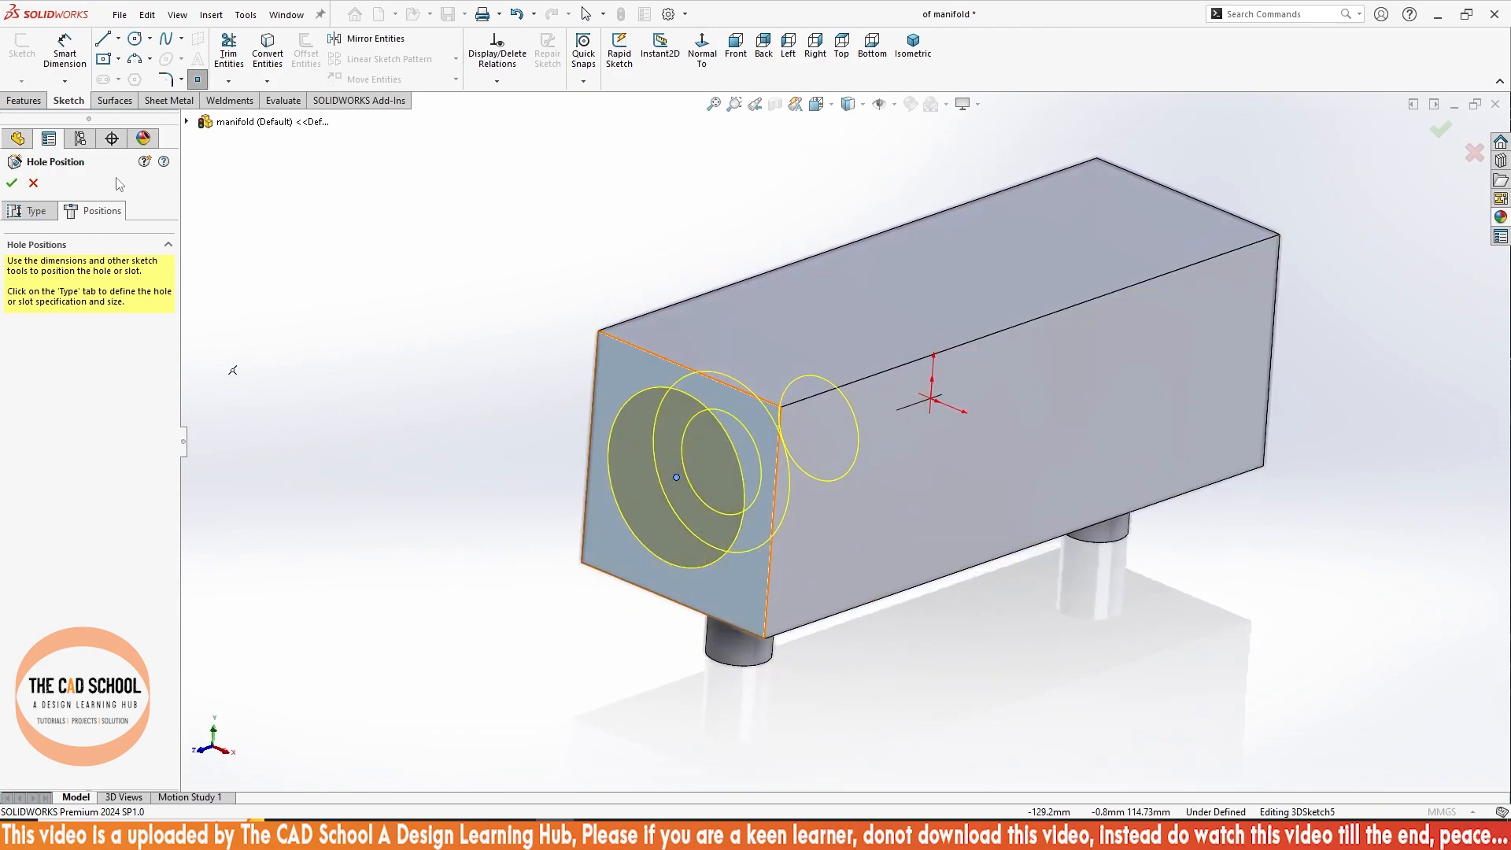
# - Dimension the hole centre horizontally at 30 mm from the end face's left edge
pyautogui.click(64, 47)
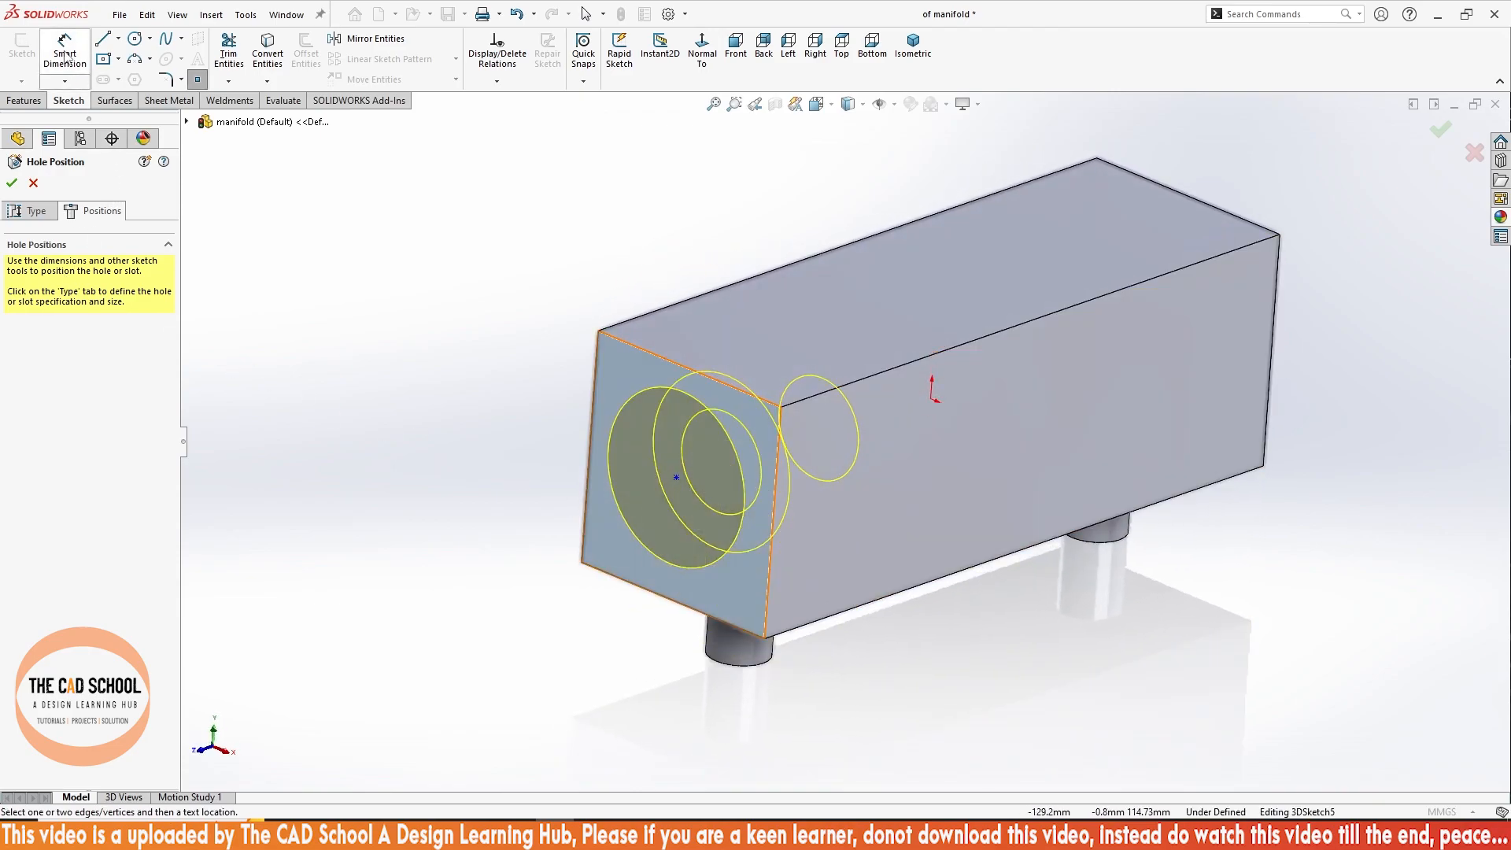
pyautogui.click(702, 47)
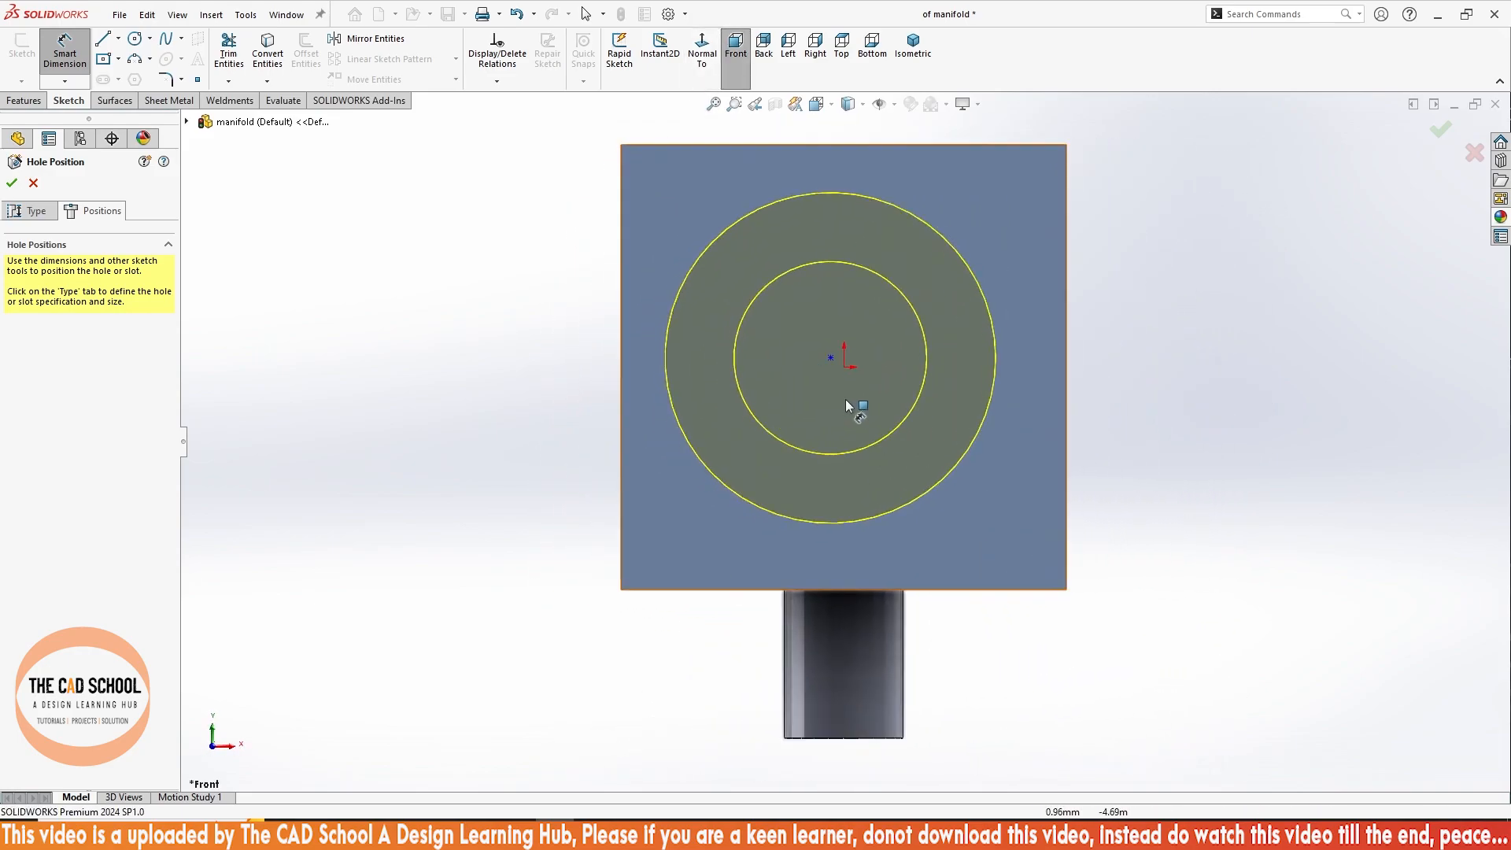
pyautogui.click(830, 357)
pyautogui.click(620, 307)
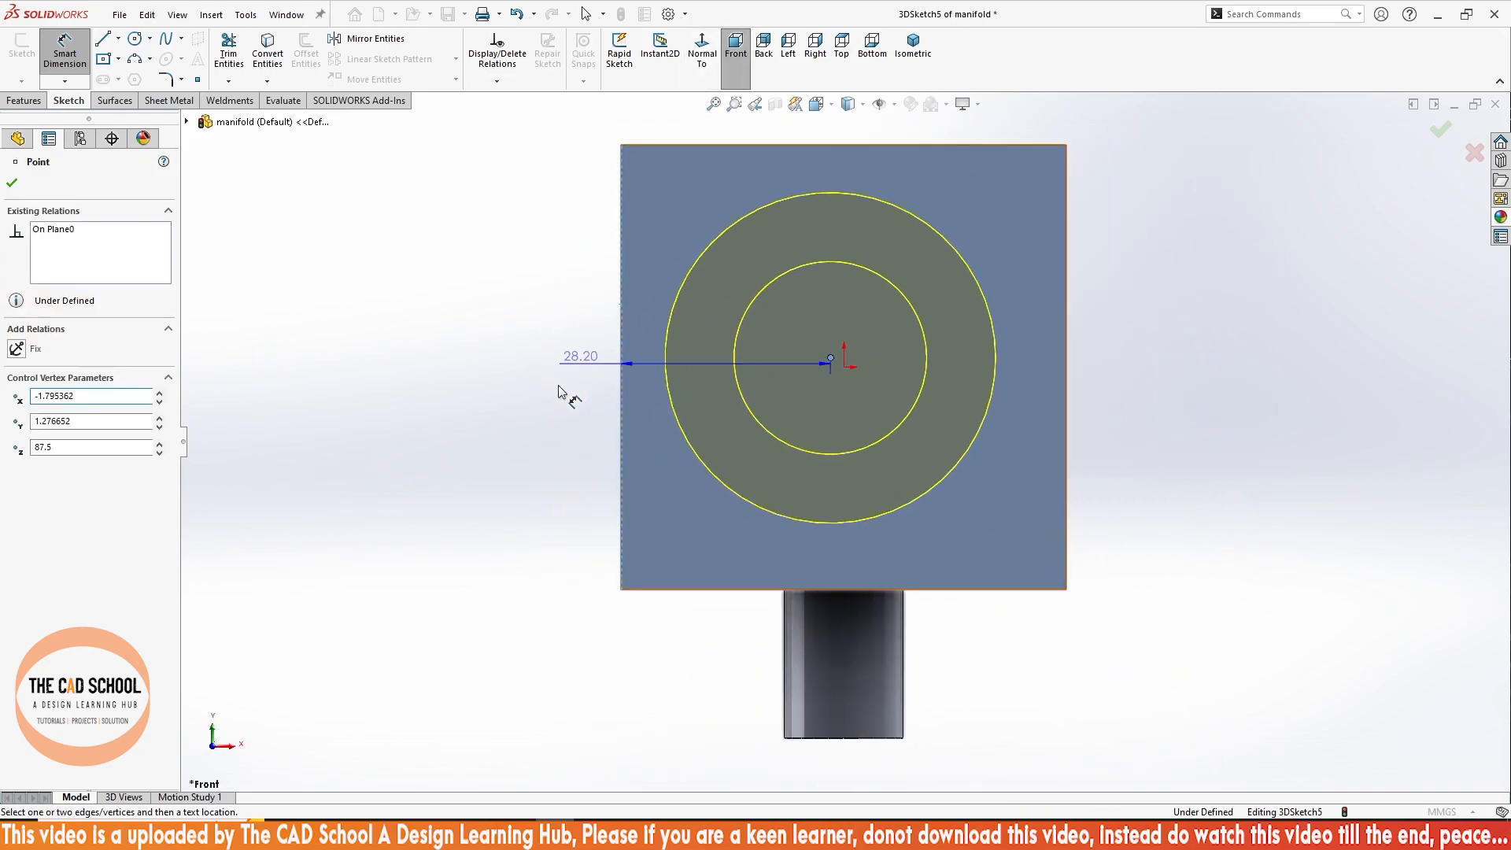
pyautogui.click(649, 398)
pyautogui.write('30')
pyautogui.press('Return')
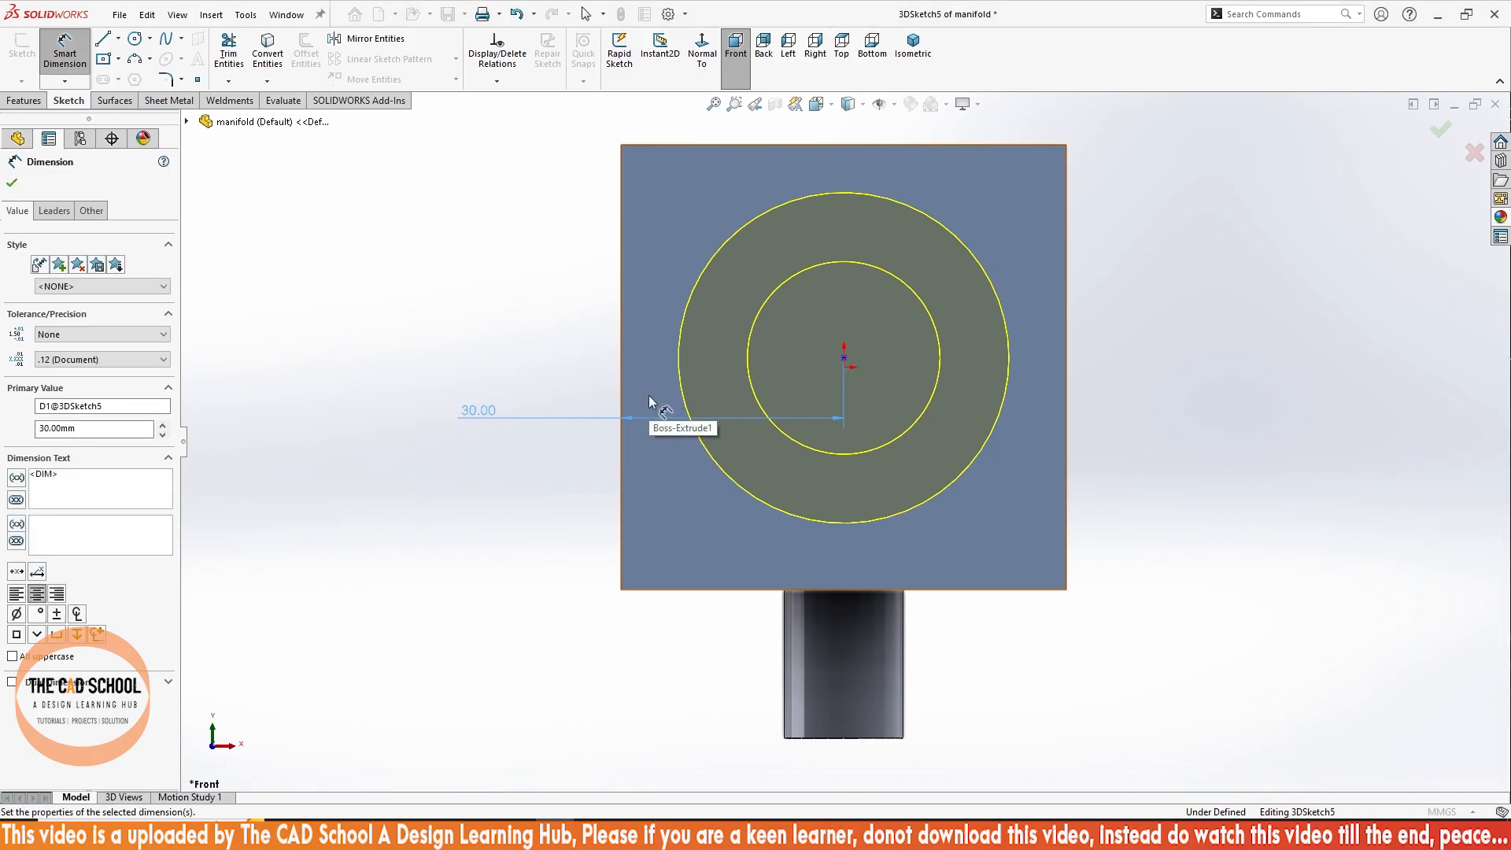
# - Dimension the hole centre vertically at 30 mm from the end face's top edge and finish dimensioning
pyautogui.click(880, 145)
pyautogui.click(845, 359)
pyautogui.click(1145, 230)
pyautogui.write('30')
pyautogui.press('Return')
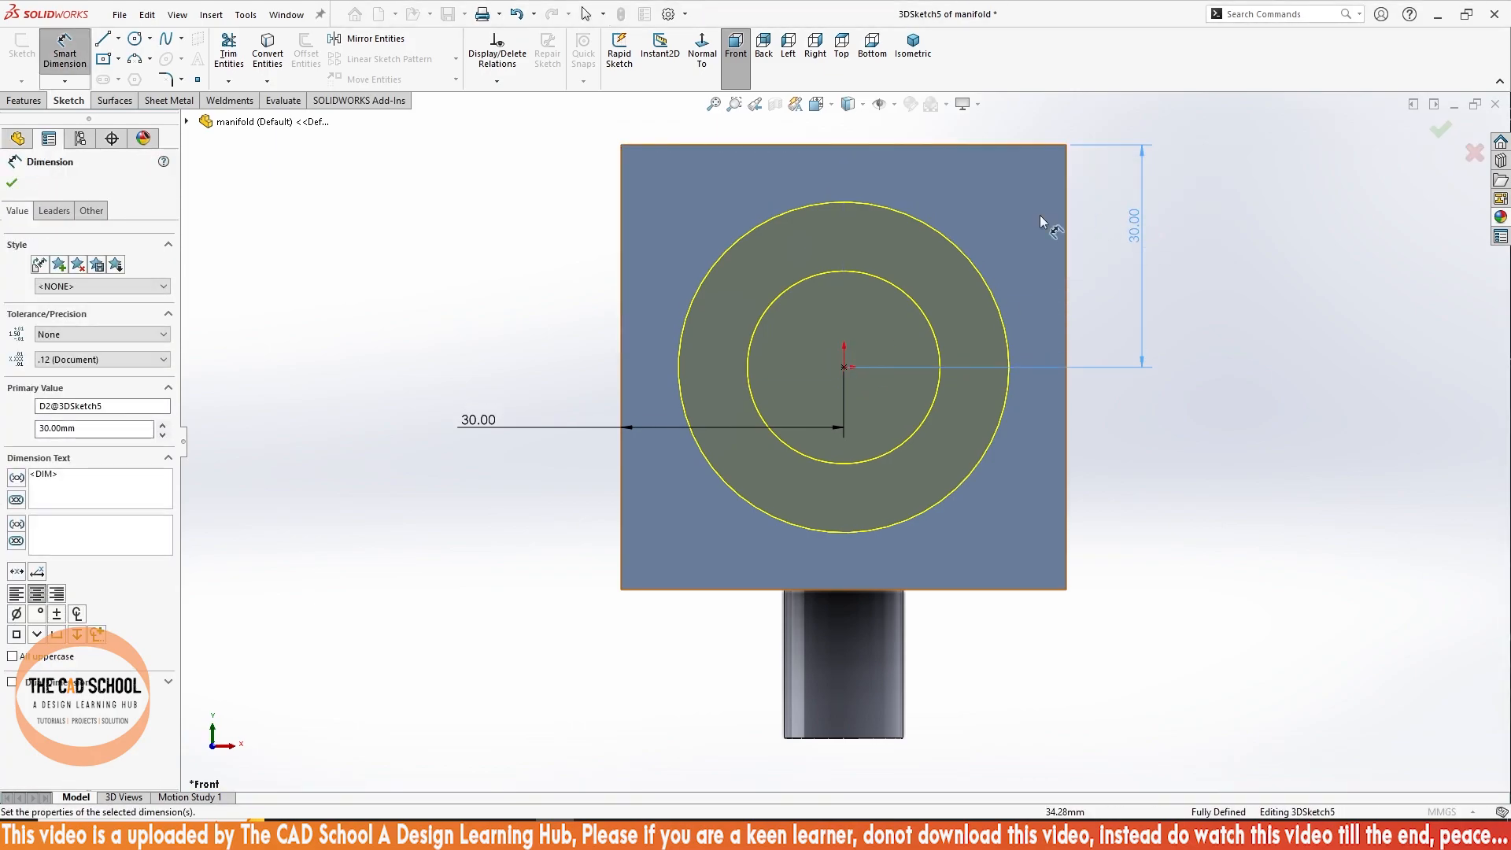
pyautogui.click(12, 183)
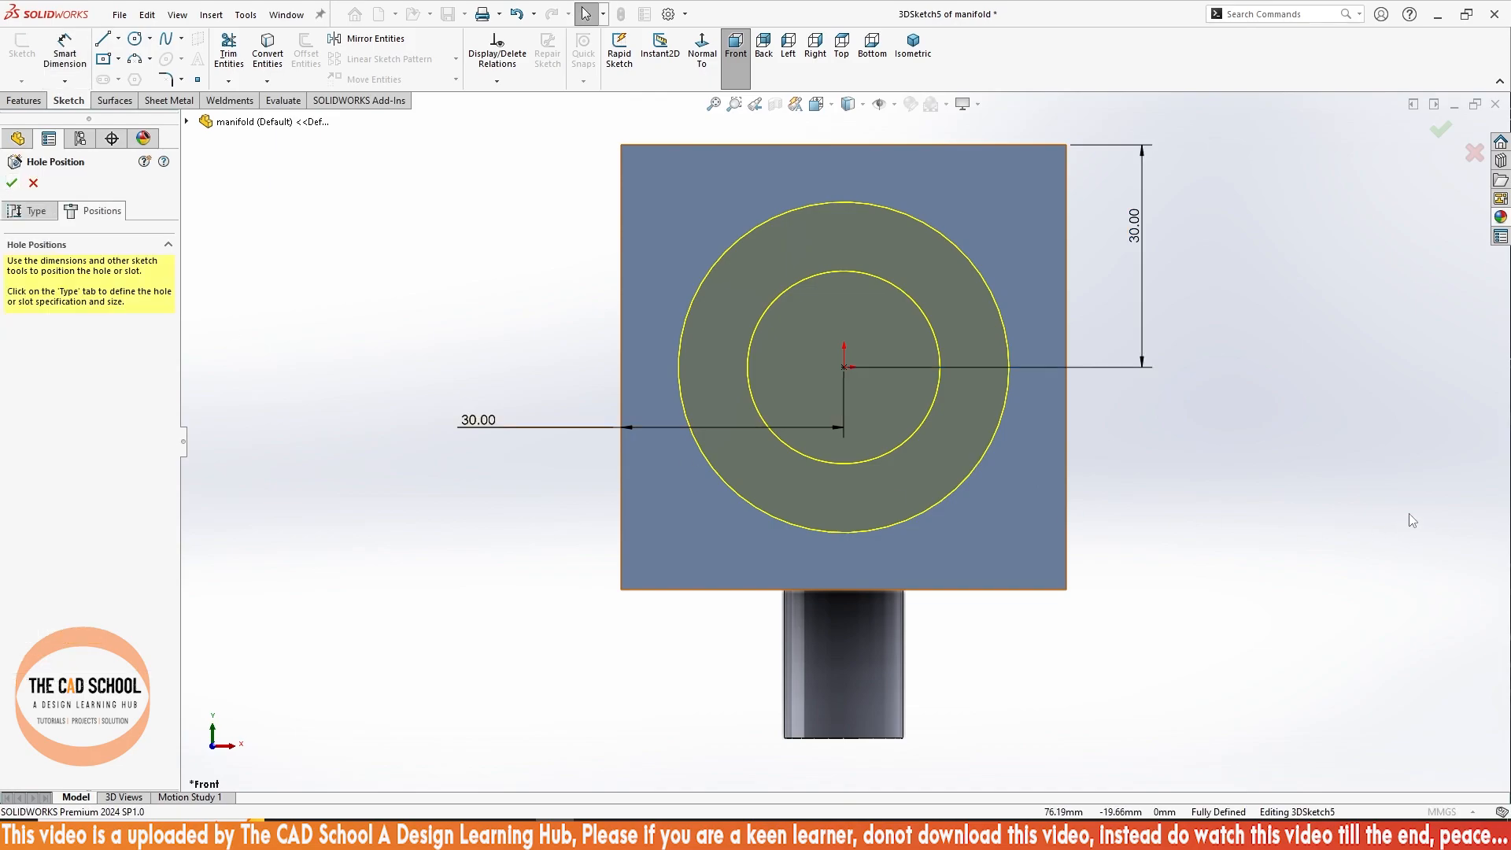
# - Return to the hole specification and set the counterbore depth to 3 mm
pyautogui.moveTo(922, 579); pyautogui.dragTo(732, 629, button='middle')
pyautogui.scroll(4, 751, 584)
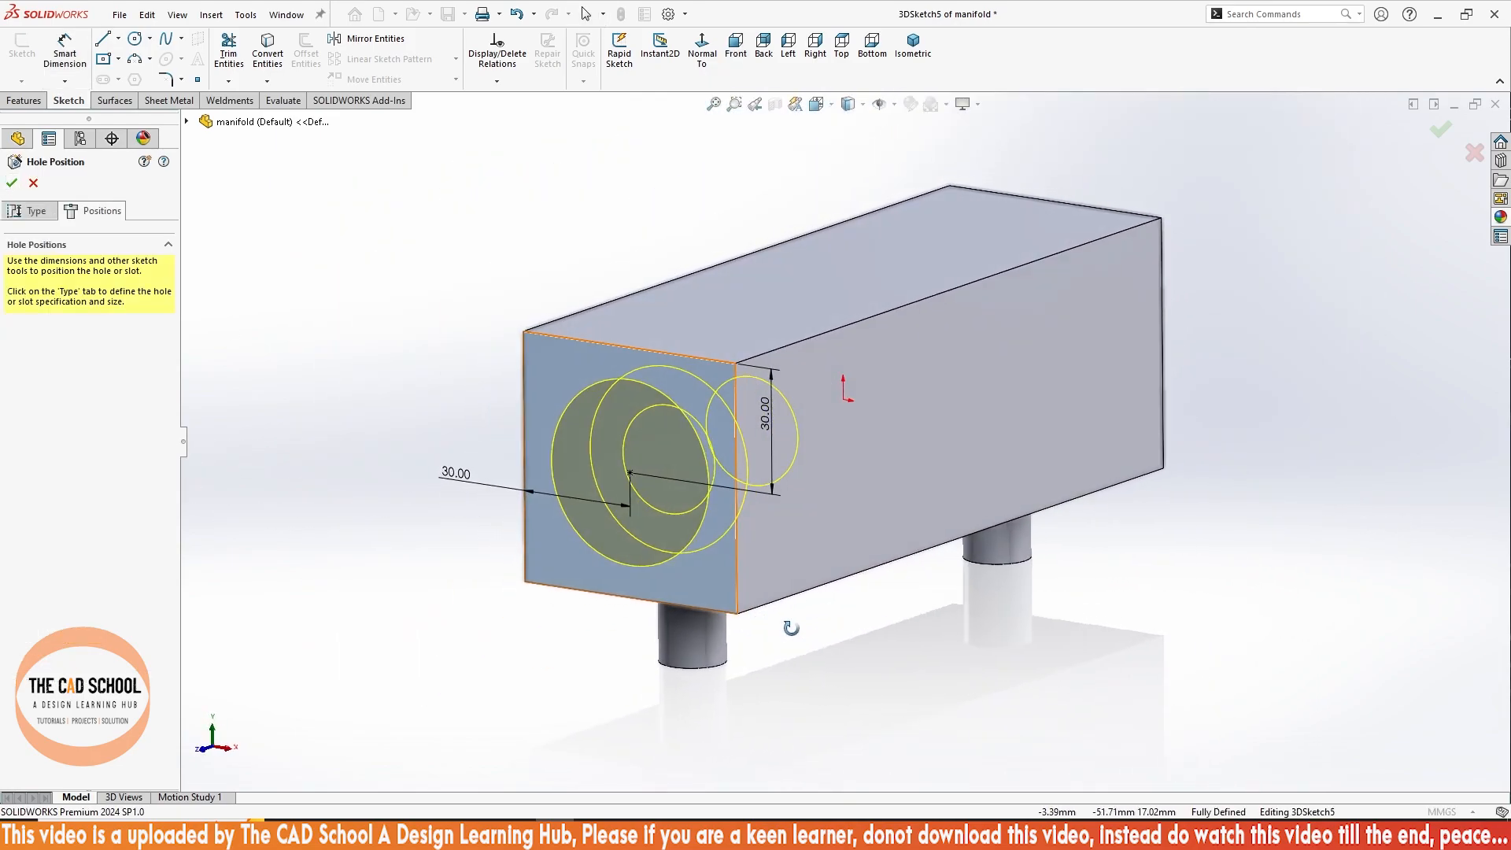
pyautogui.click(32, 211)
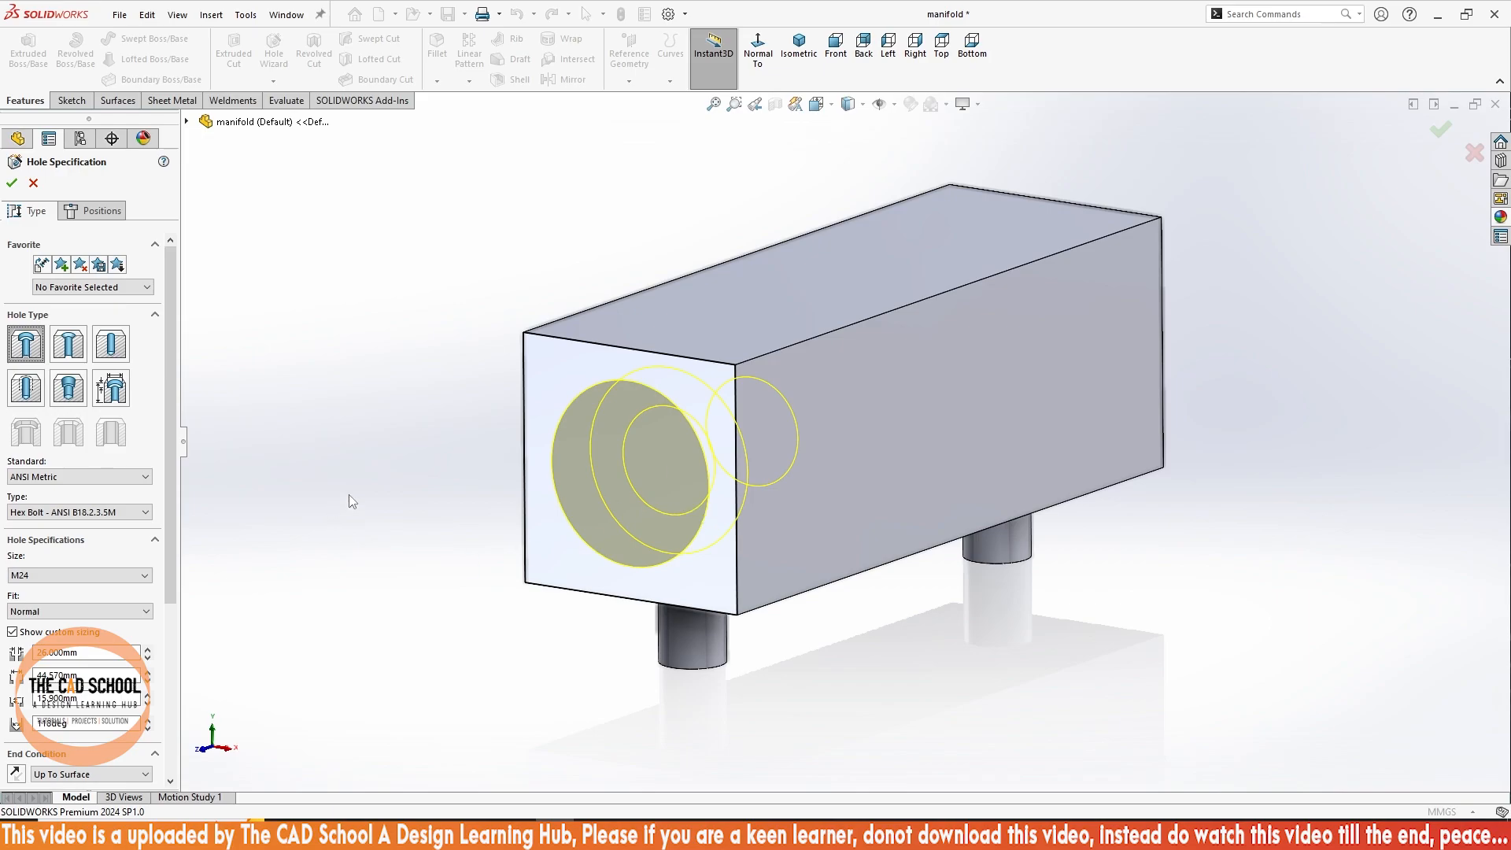
pyautogui.moveTo(104, 698); pyautogui.dragTo(29, 698)
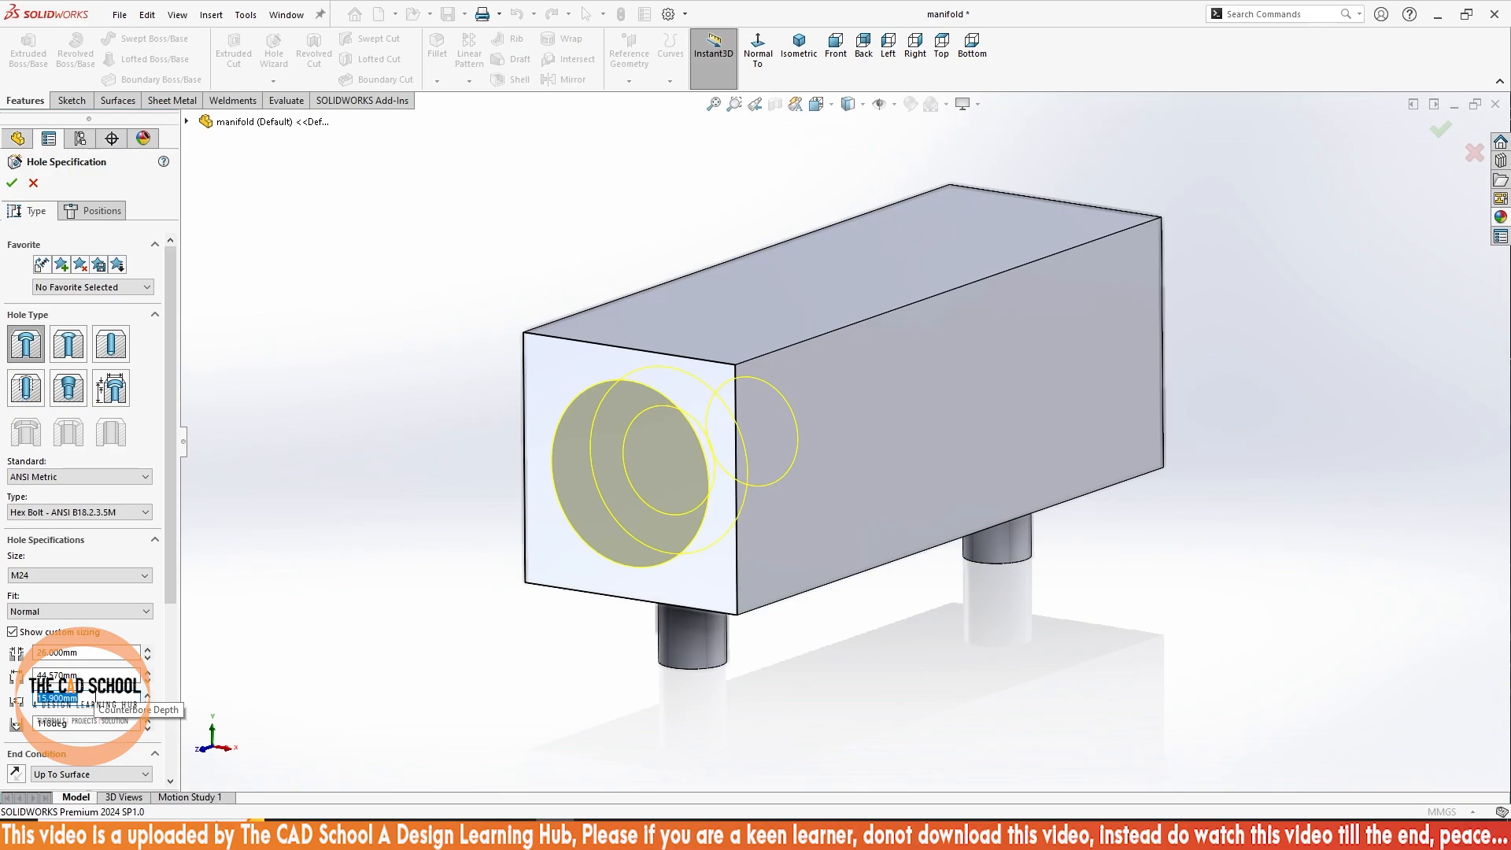
pyautogui.write('3')
pyautogui.click(235, 622)
pyautogui.moveTo(620, 592); pyautogui.dragTo(607, 604, button='middle')
pyautogui.moveTo(126, 694); pyautogui.dragTo(32, 698)
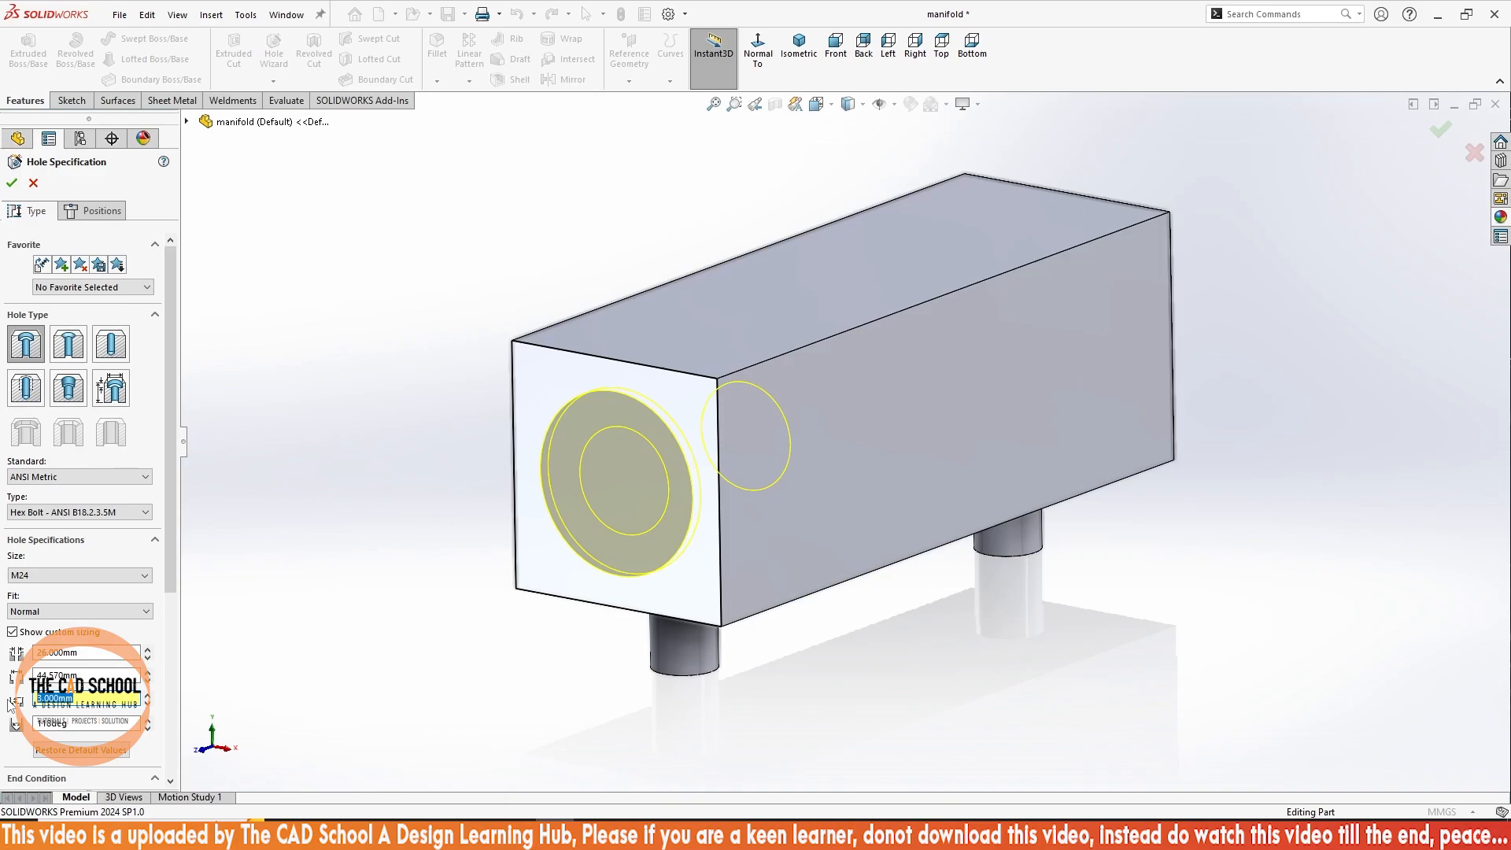
pyautogui.moveTo(773, 640); pyautogui.dragTo(505, 469, button='middle')
pyautogui.moveTo(637, 480); pyautogui.dragTo(862, 365, button='middle')
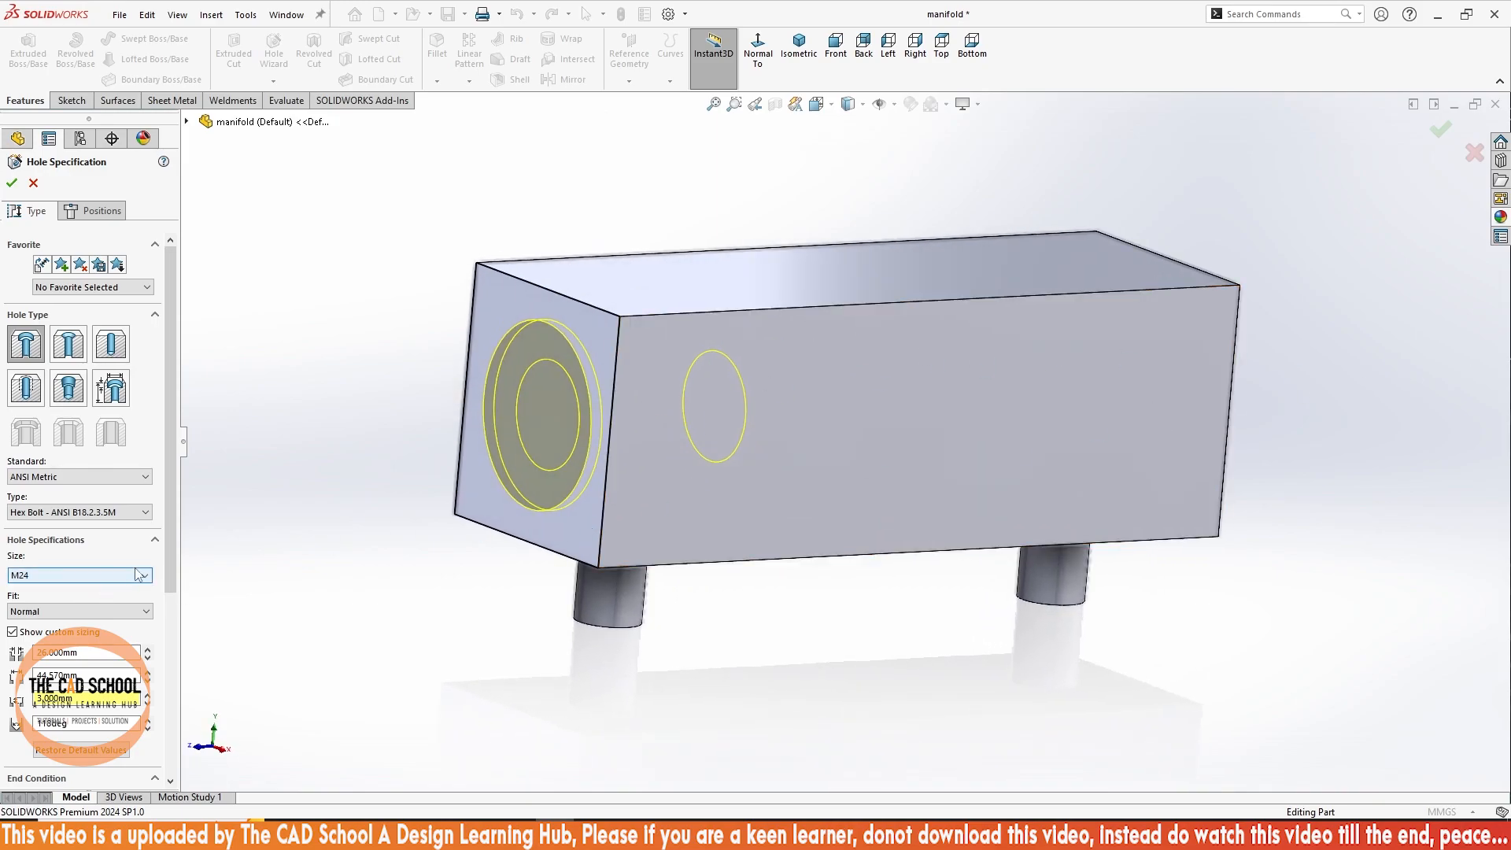
# - Set the hole's end condition to Up To Next and create the M24 counterbore hole
pyautogui.moveTo(171, 548); pyautogui.dragTo(160, 667)
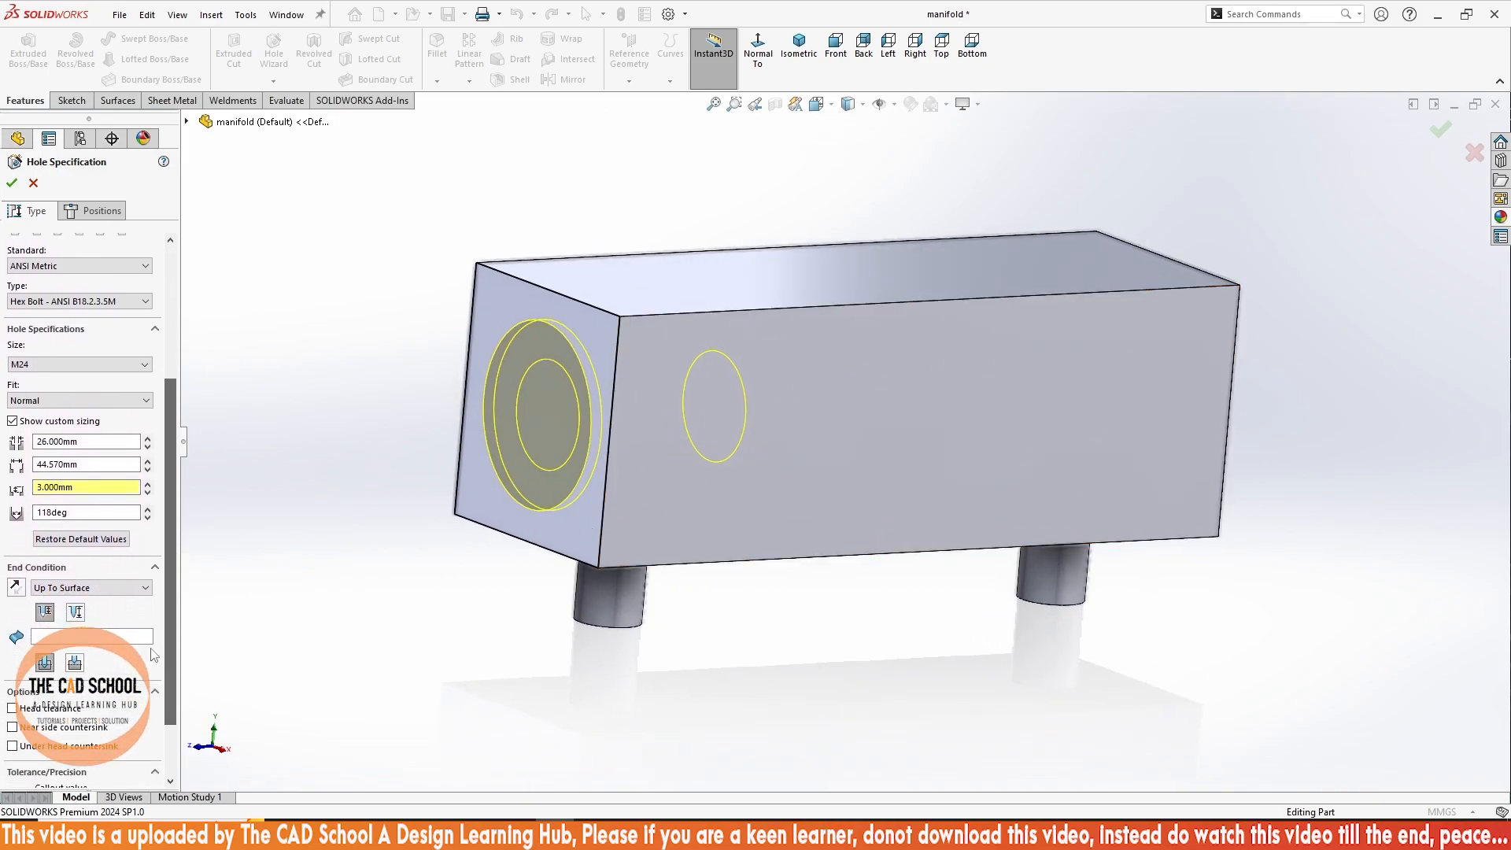
pyautogui.click(87, 587)
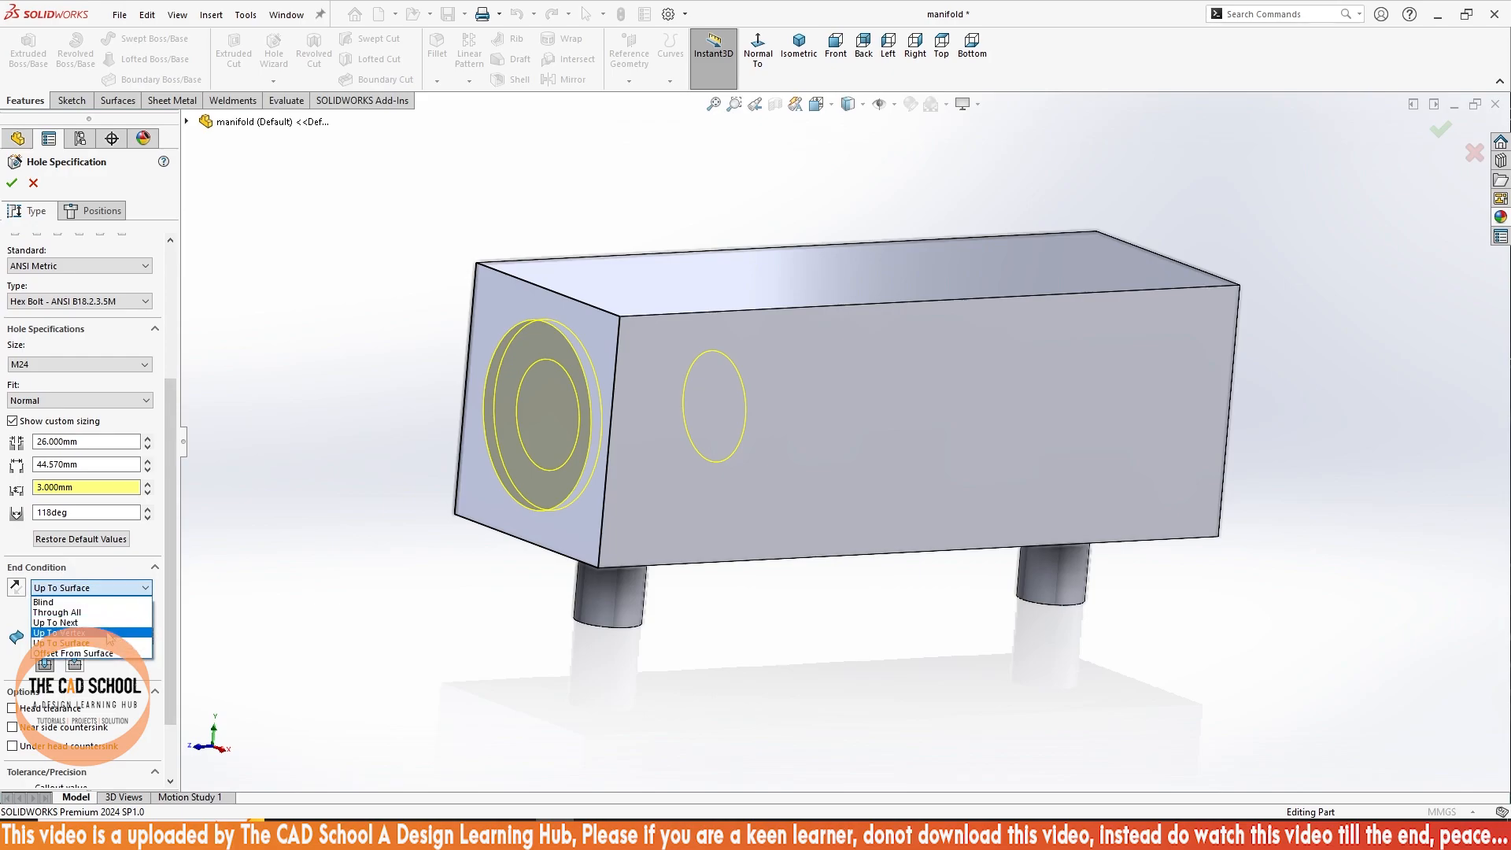
pyautogui.click(106, 623)
pyautogui.moveTo(648, 559); pyautogui.dragTo(724, 422, button='middle')
pyautogui.moveTo(804, 510); pyautogui.dragTo(1069, 545, button='middle')
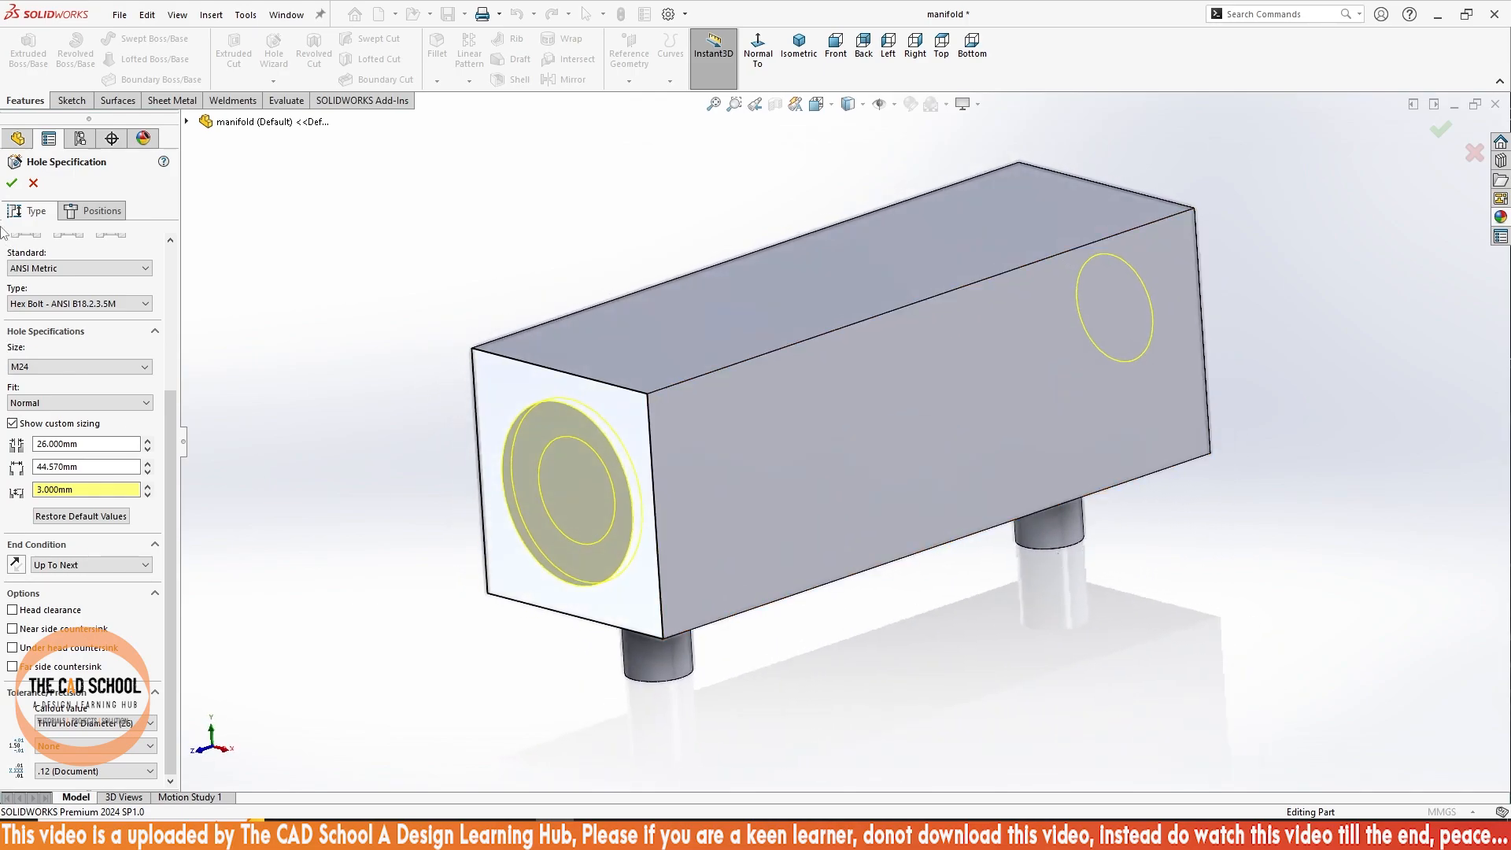
pyautogui.click(11, 184)
pyautogui.moveTo(712, 606); pyautogui.dragTo(512, 600, button='middle')
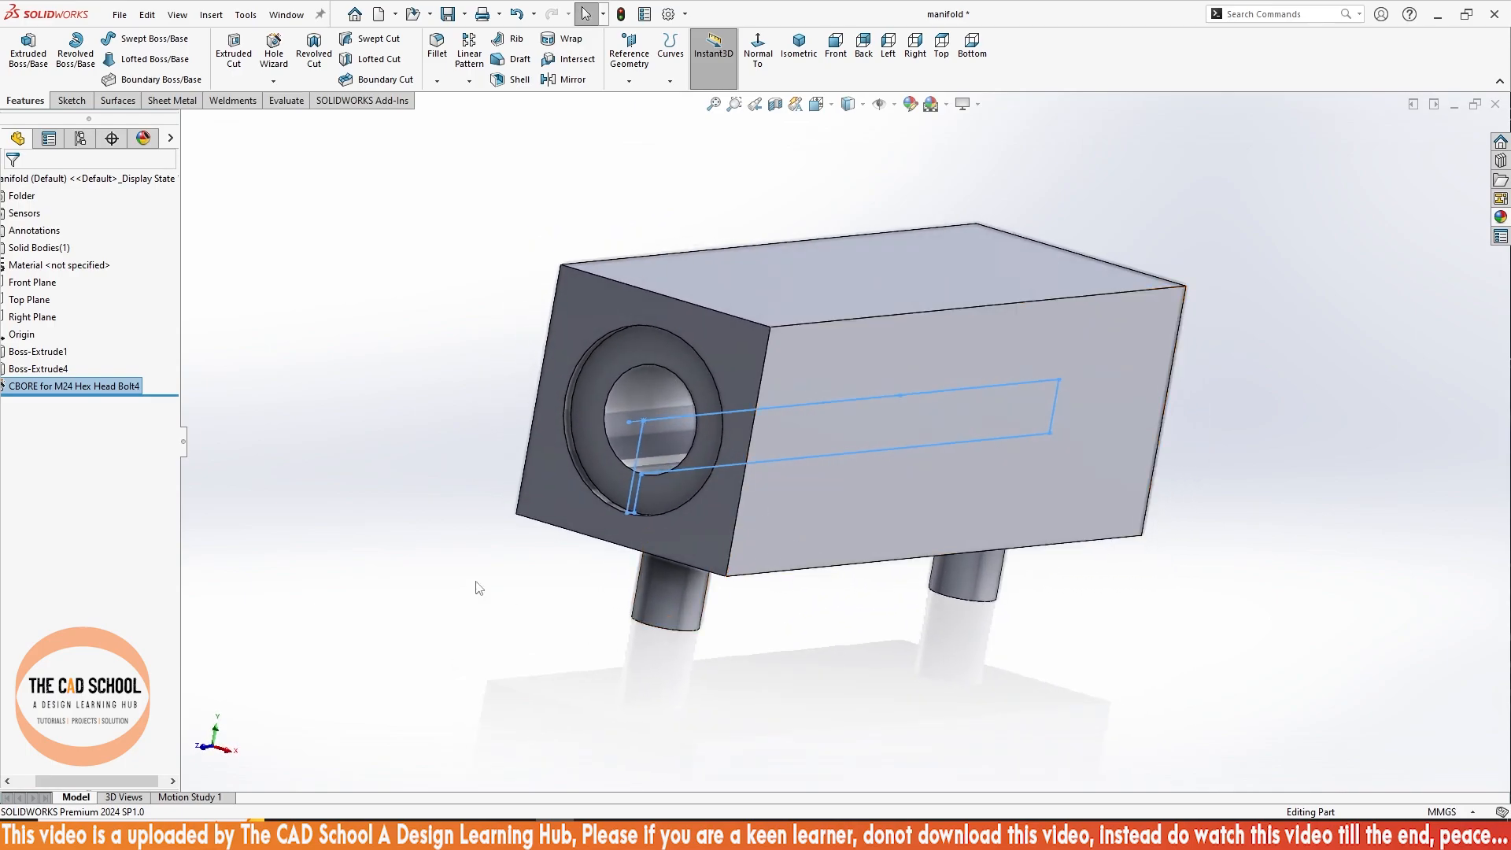
pyautogui.click(423, 516)
pyautogui.moveTo(736, 363); pyautogui.dragTo(722, 400, button='middle')
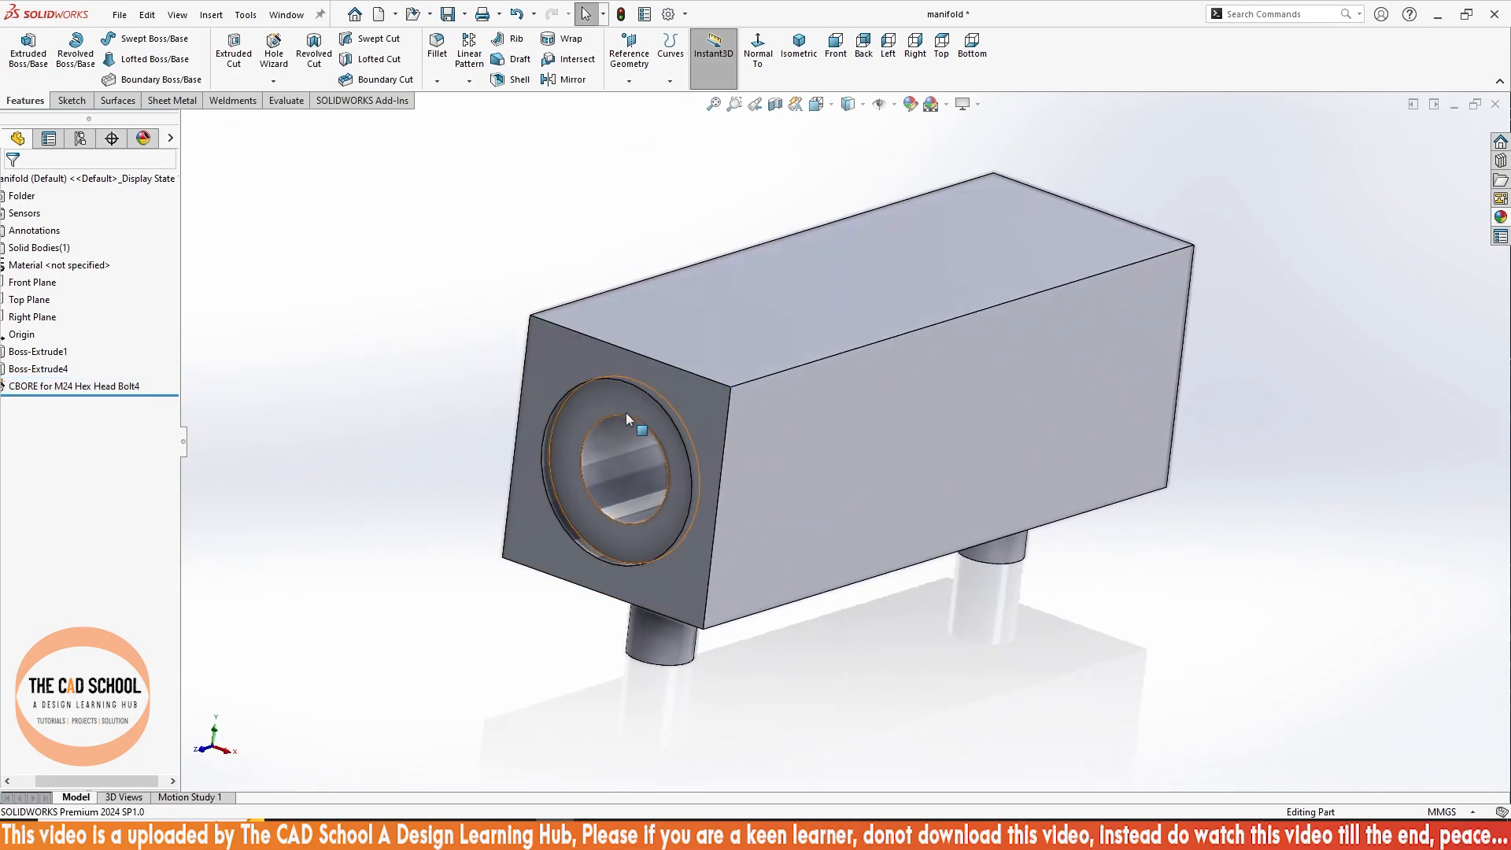
pyautogui.moveTo(850, 469); pyautogui.dragTo(857, 532, button='middle')
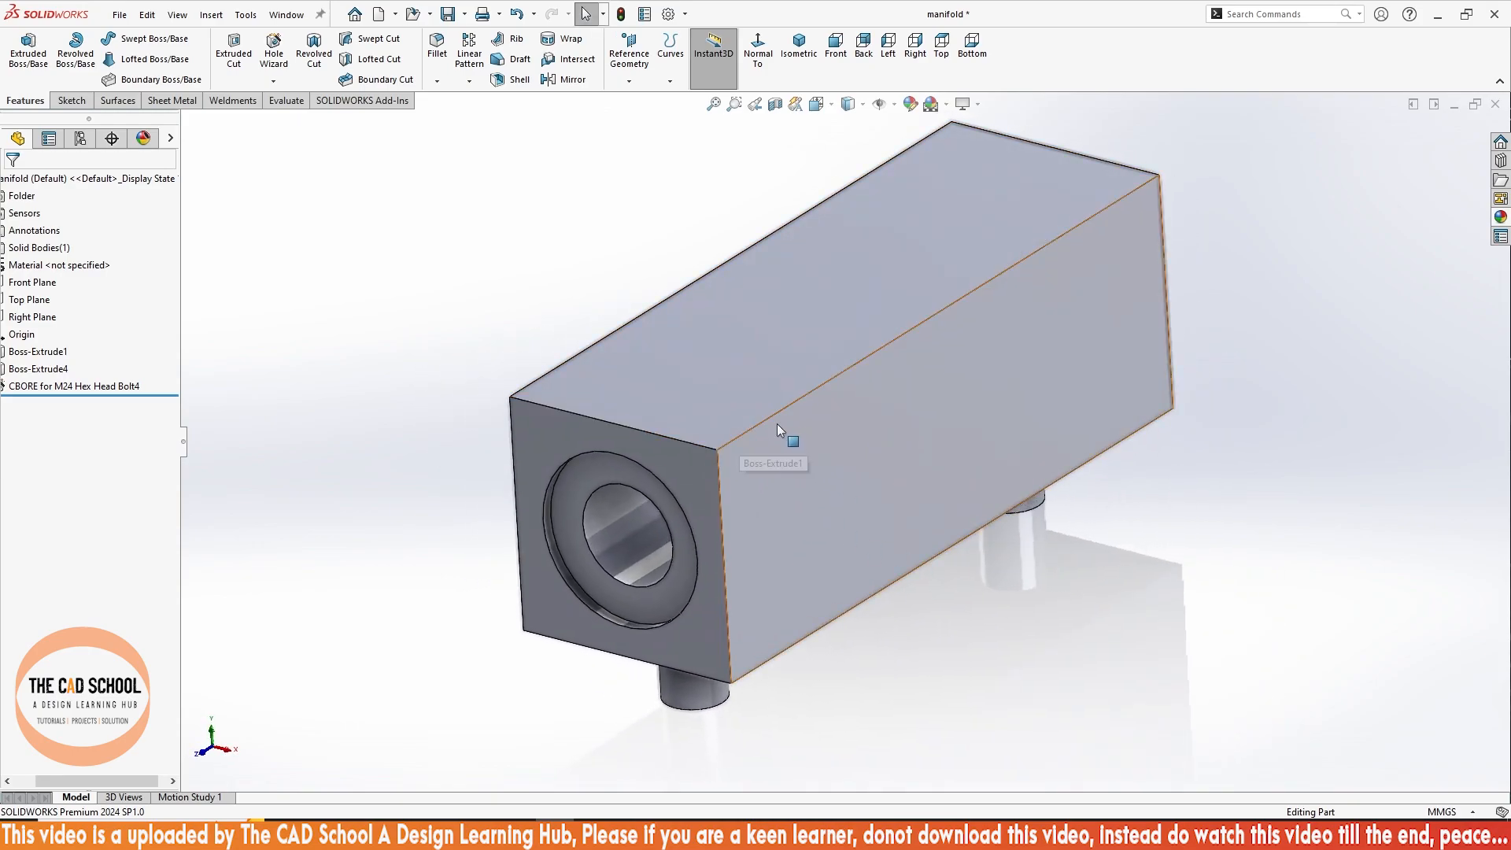
pyautogui.moveTo(838, 475); pyautogui.dragTo(1118, 364, button='middle')
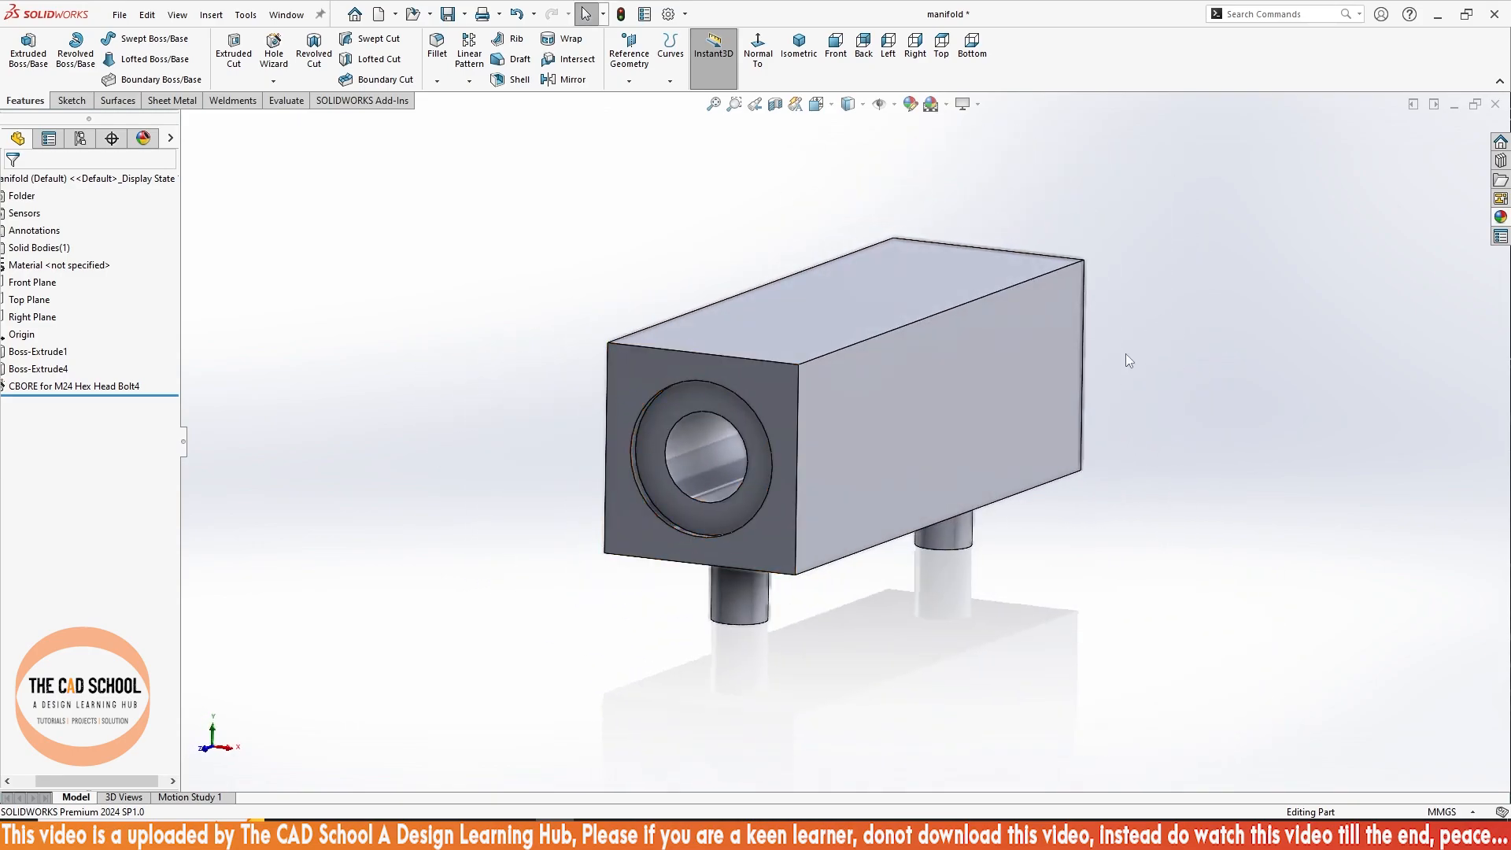
pyautogui.moveTo(970, 498); pyautogui.dragTo(928, 495, button='middle')
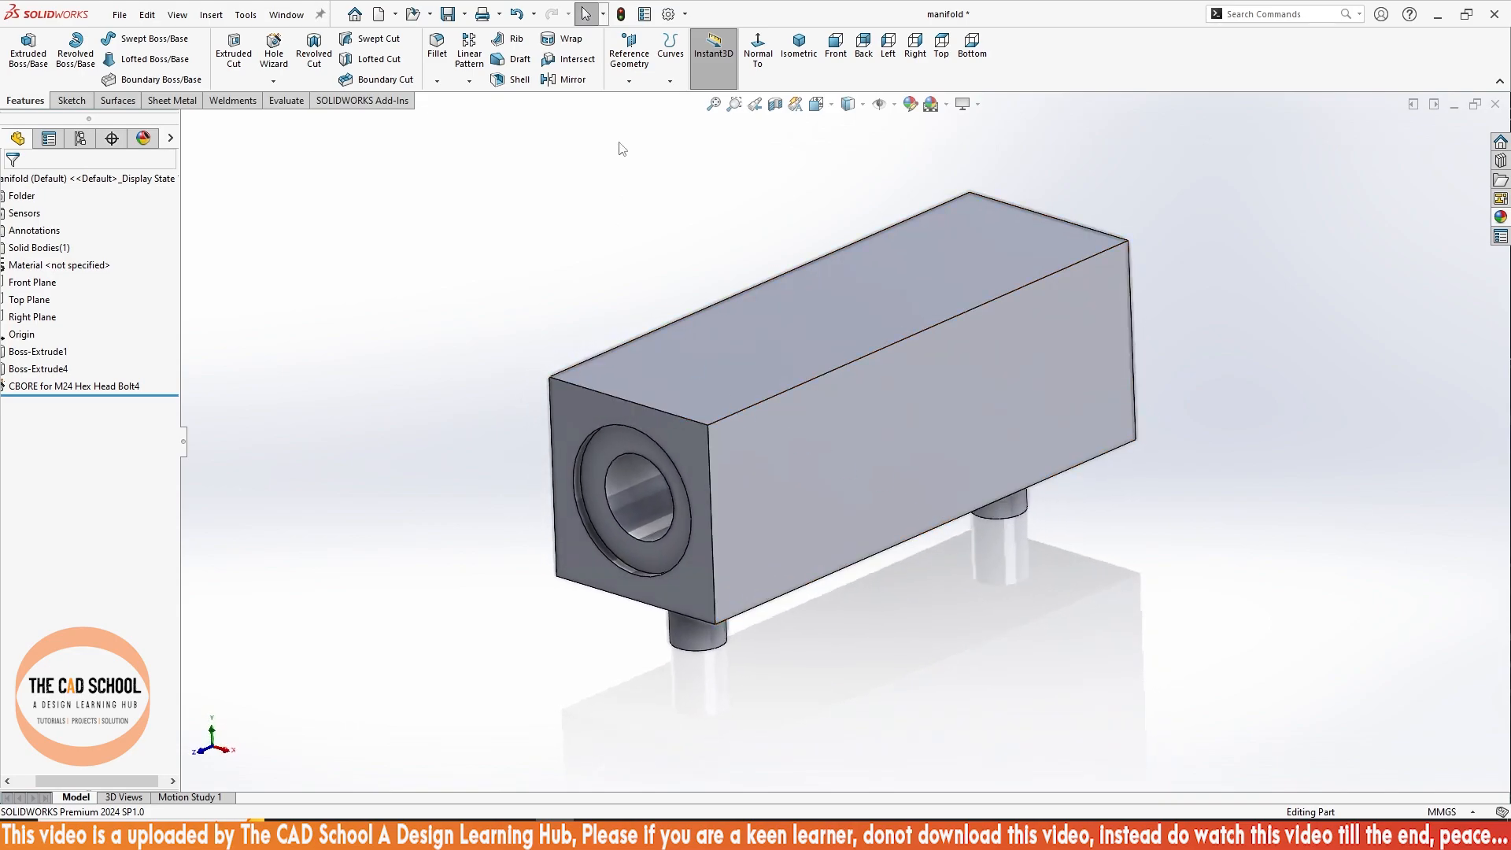
# - Mirror the M24 counterbore hole feature about the Front Plane onto the block's opposite end
pyautogui.click(469, 81)
pyautogui.click(497, 139)
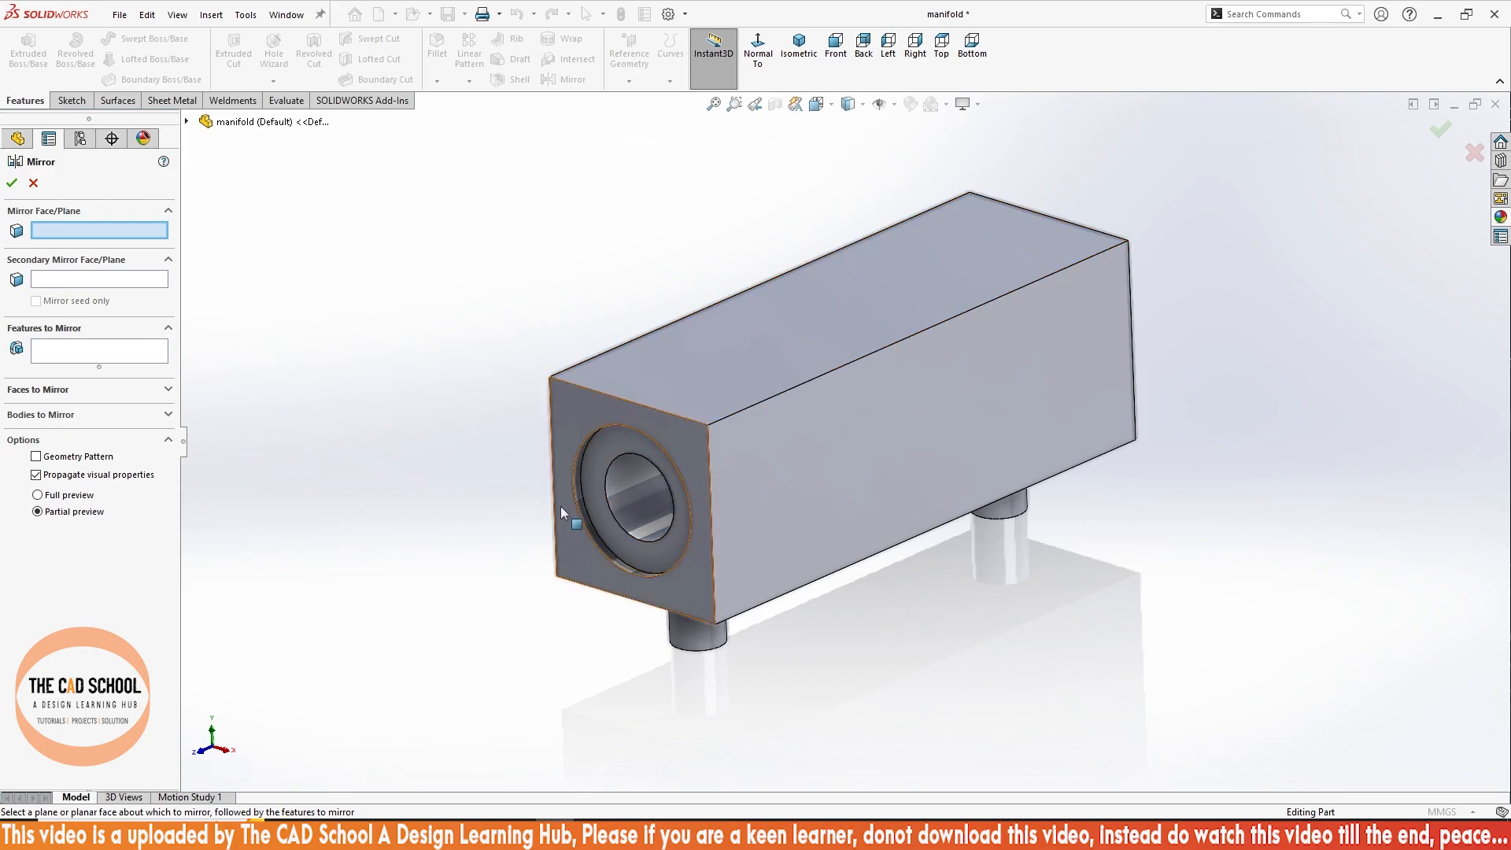
pyautogui.click(63, 358)
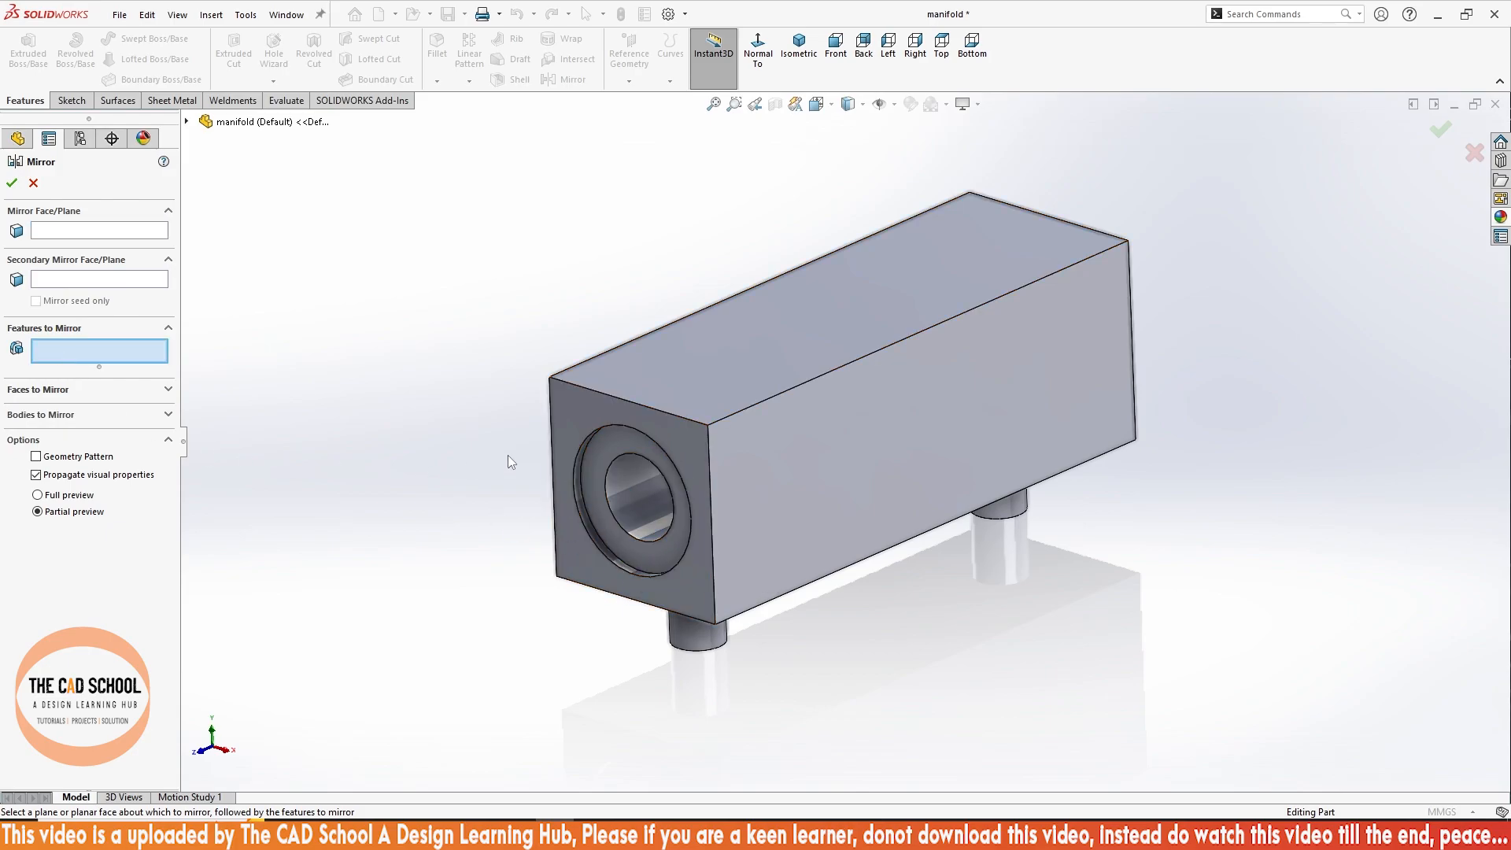
pyautogui.click(187, 121)
pyautogui.click(276, 329)
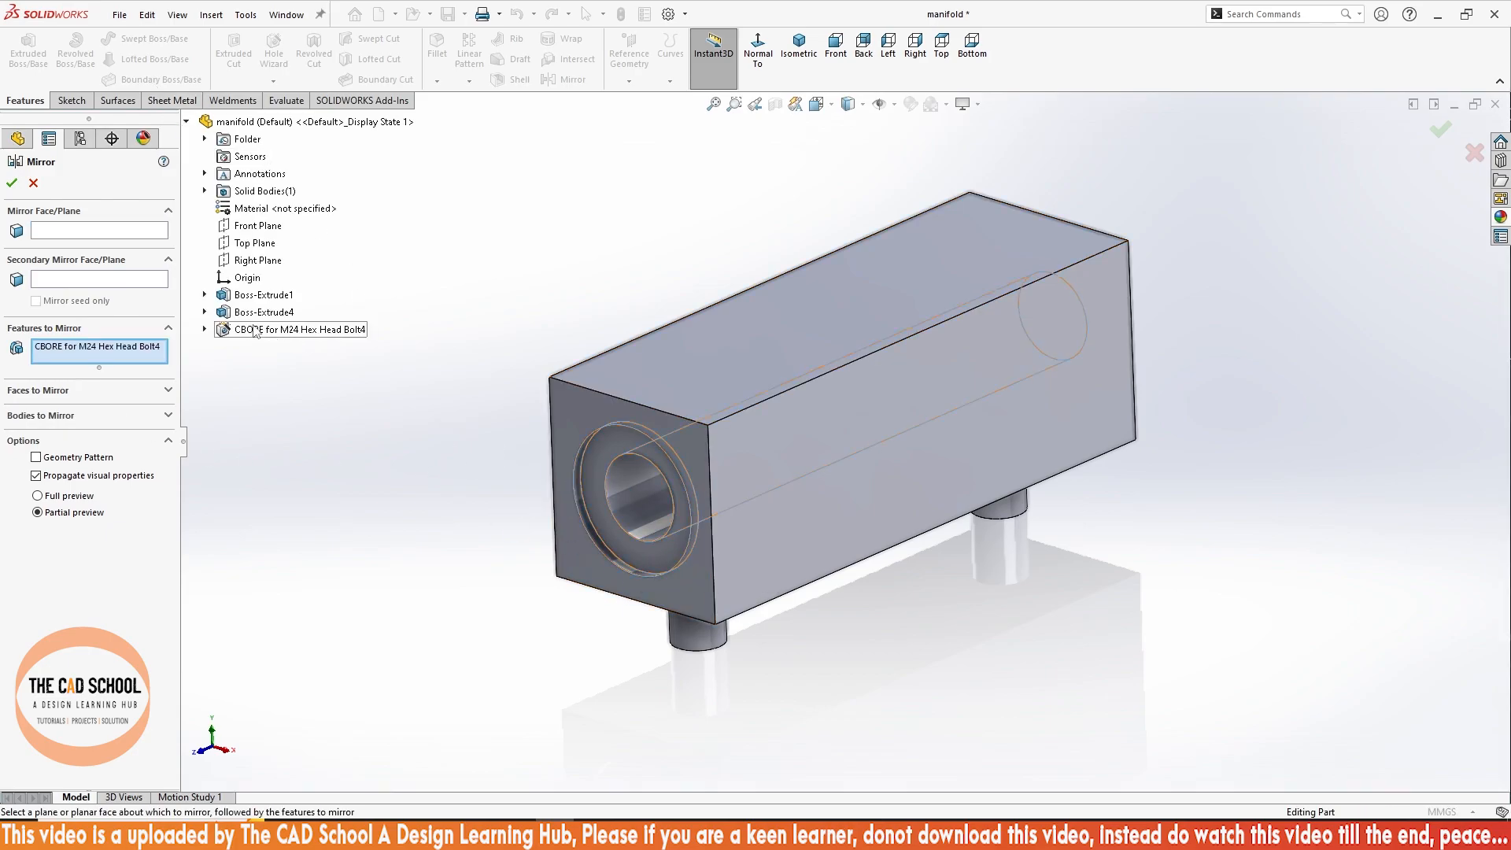
pyautogui.click(69, 232)
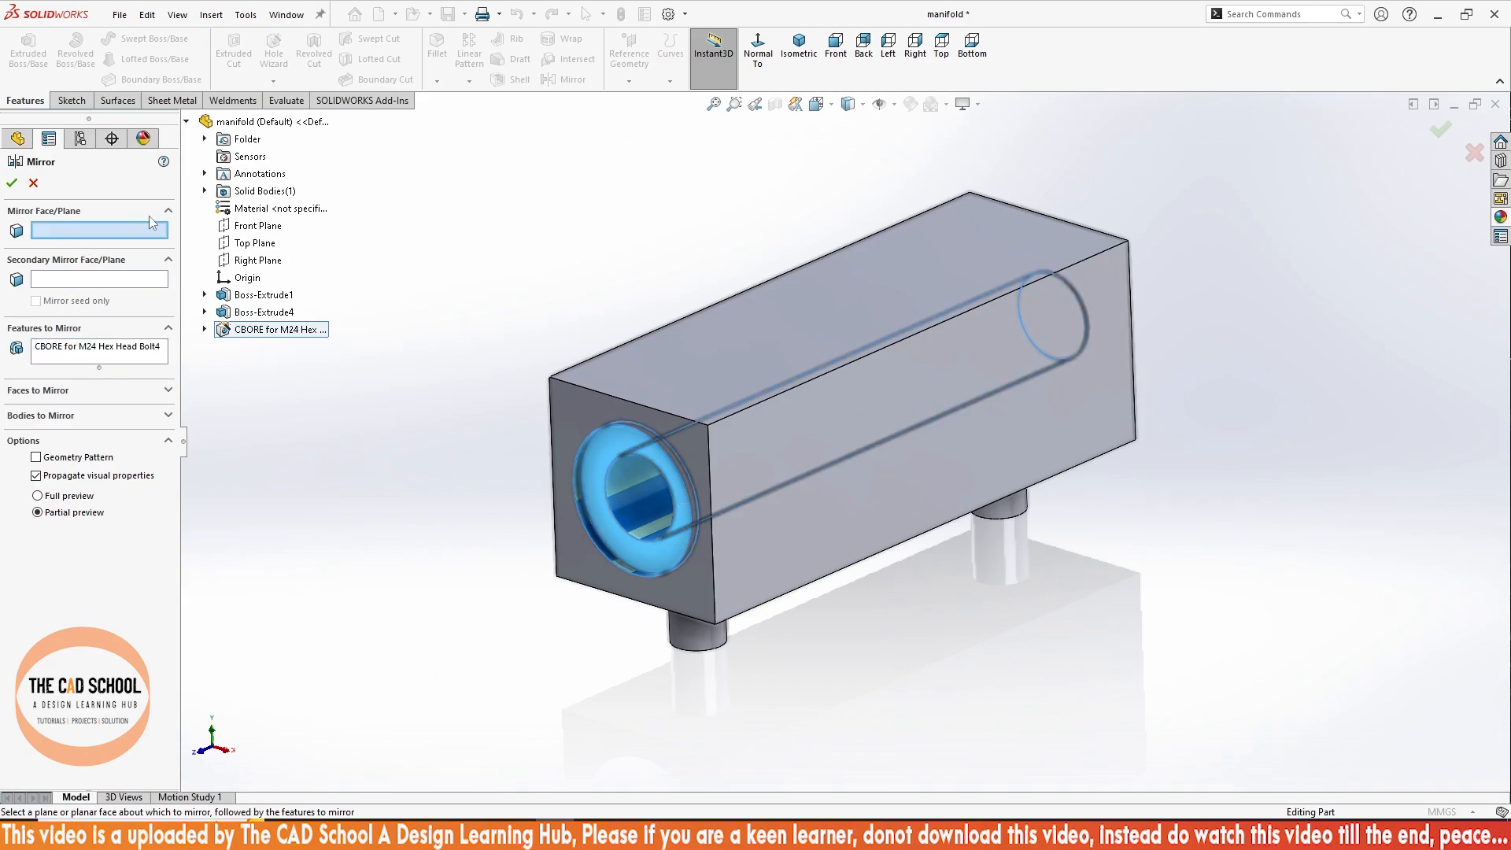
pyautogui.click(259, 225)
pyautogui.moveTo(864, 612); pyautogui.dragTo(770, 618, button='middle')
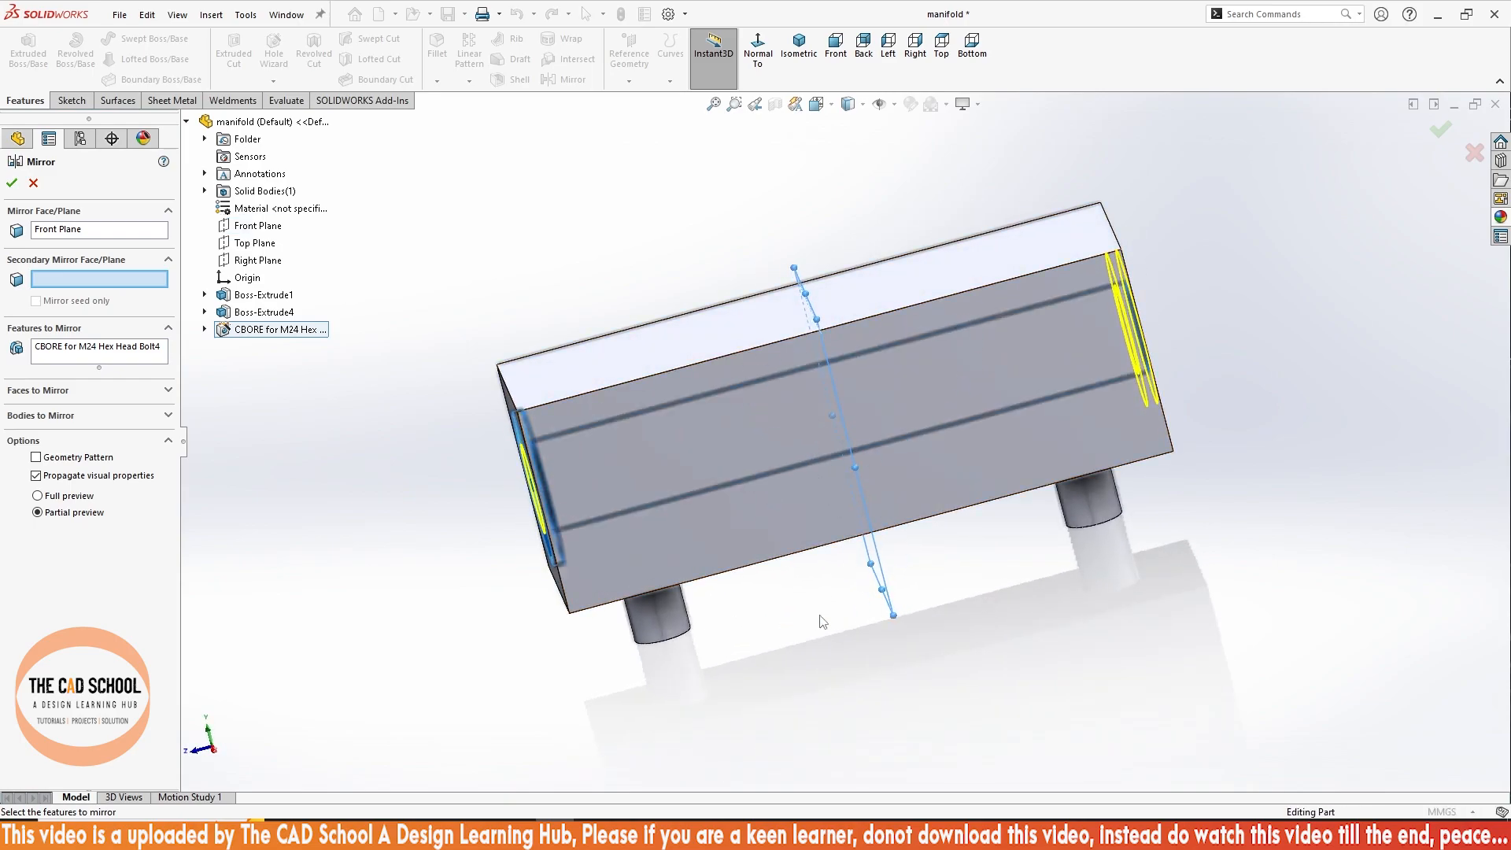
pyautogui.moveTo(883, 497); pyautogui.dragTo(975, 535, button='middle')
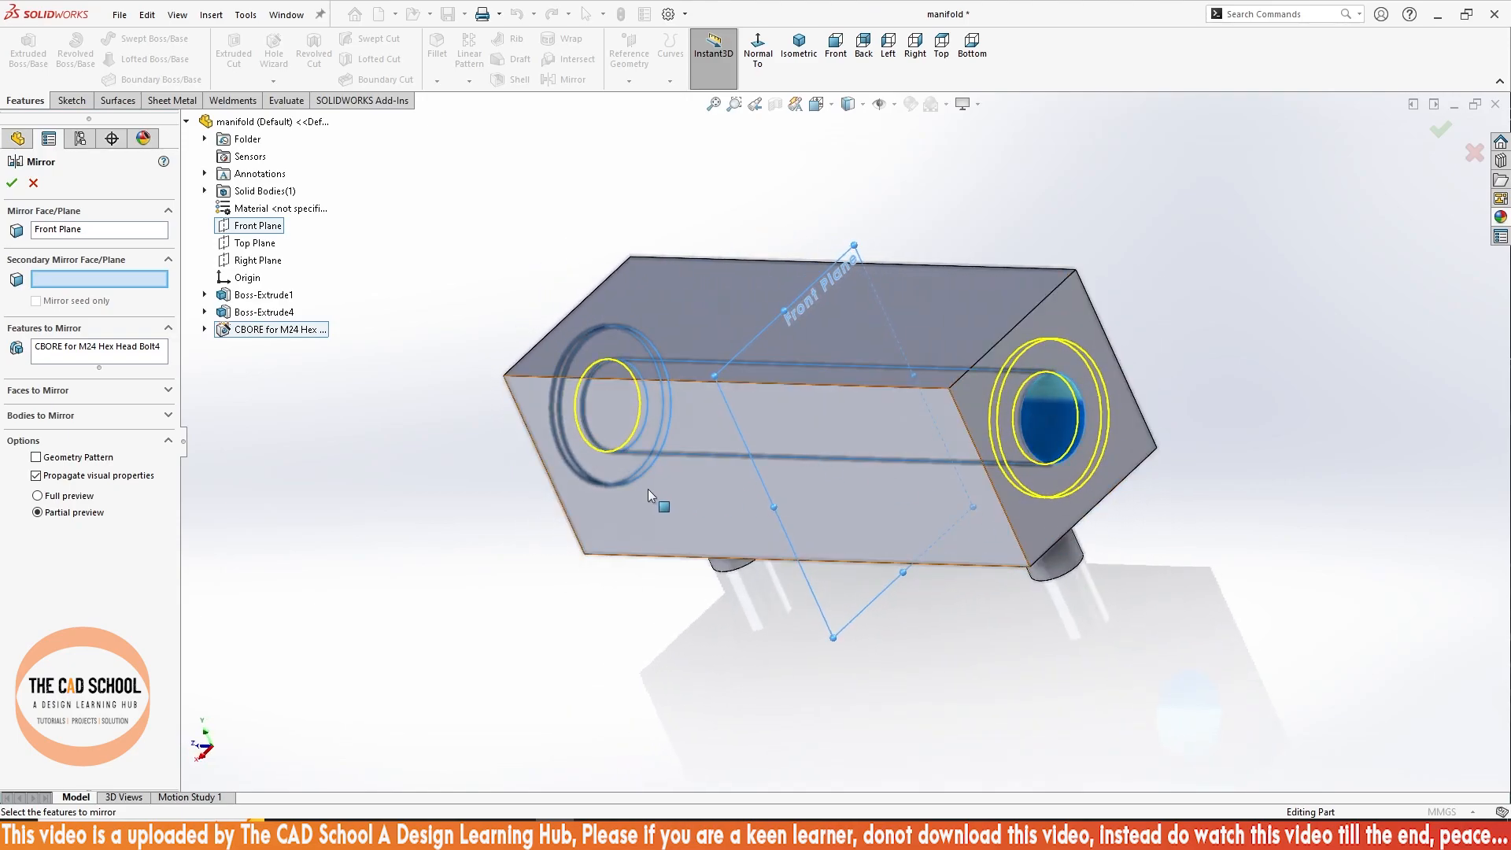
pyautogui.click(12, 185)
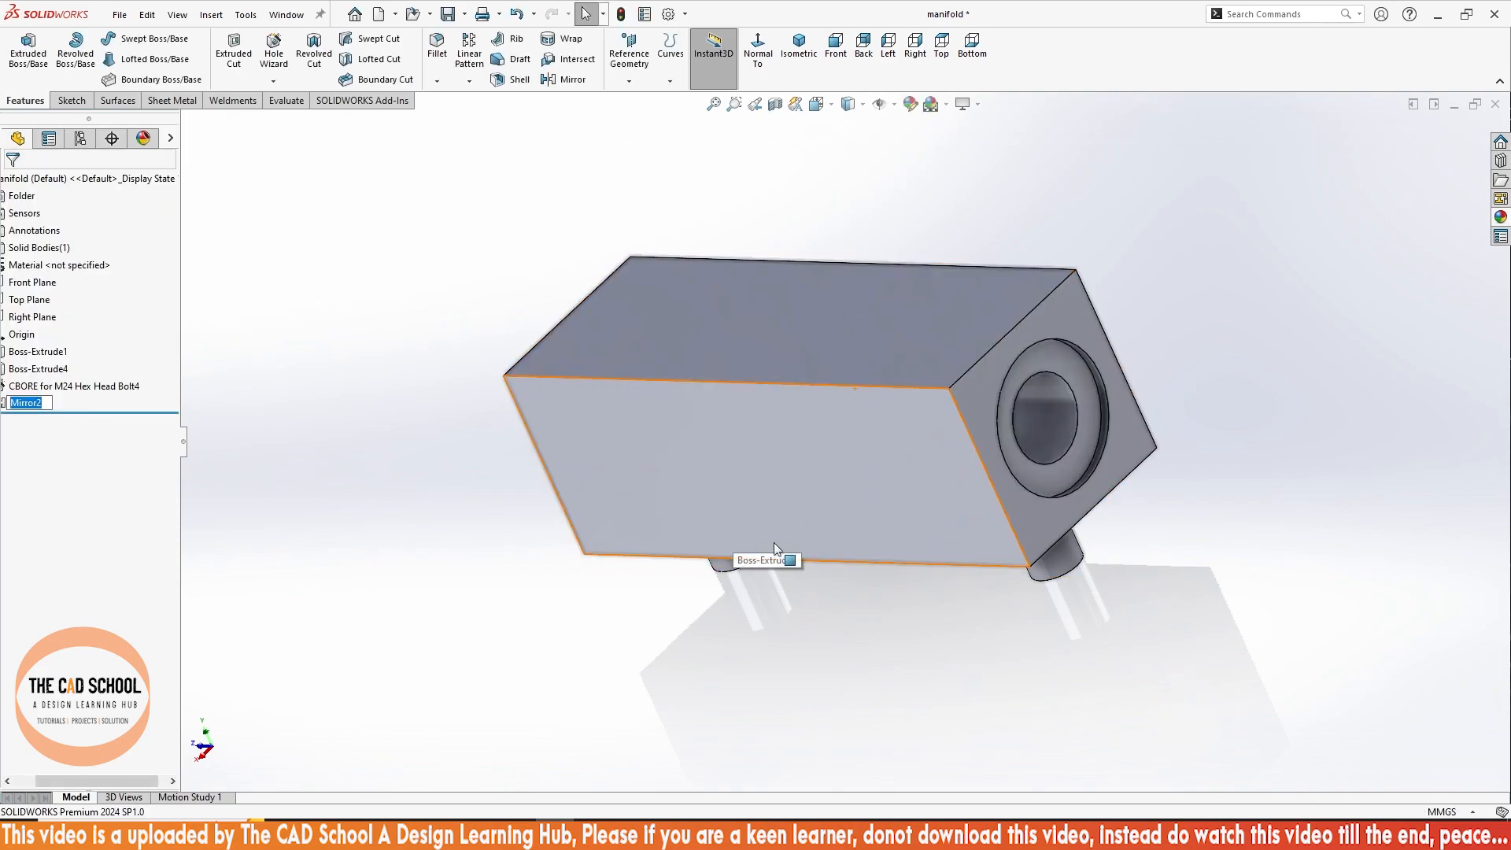
# - Start another Hole Wizard hole and save the current M24 counterbore settings as a favorite named "tcddesign hole"
pyautogui.moveTo(841, 587); pyautogui.dragTo(984, 501, button='middle')
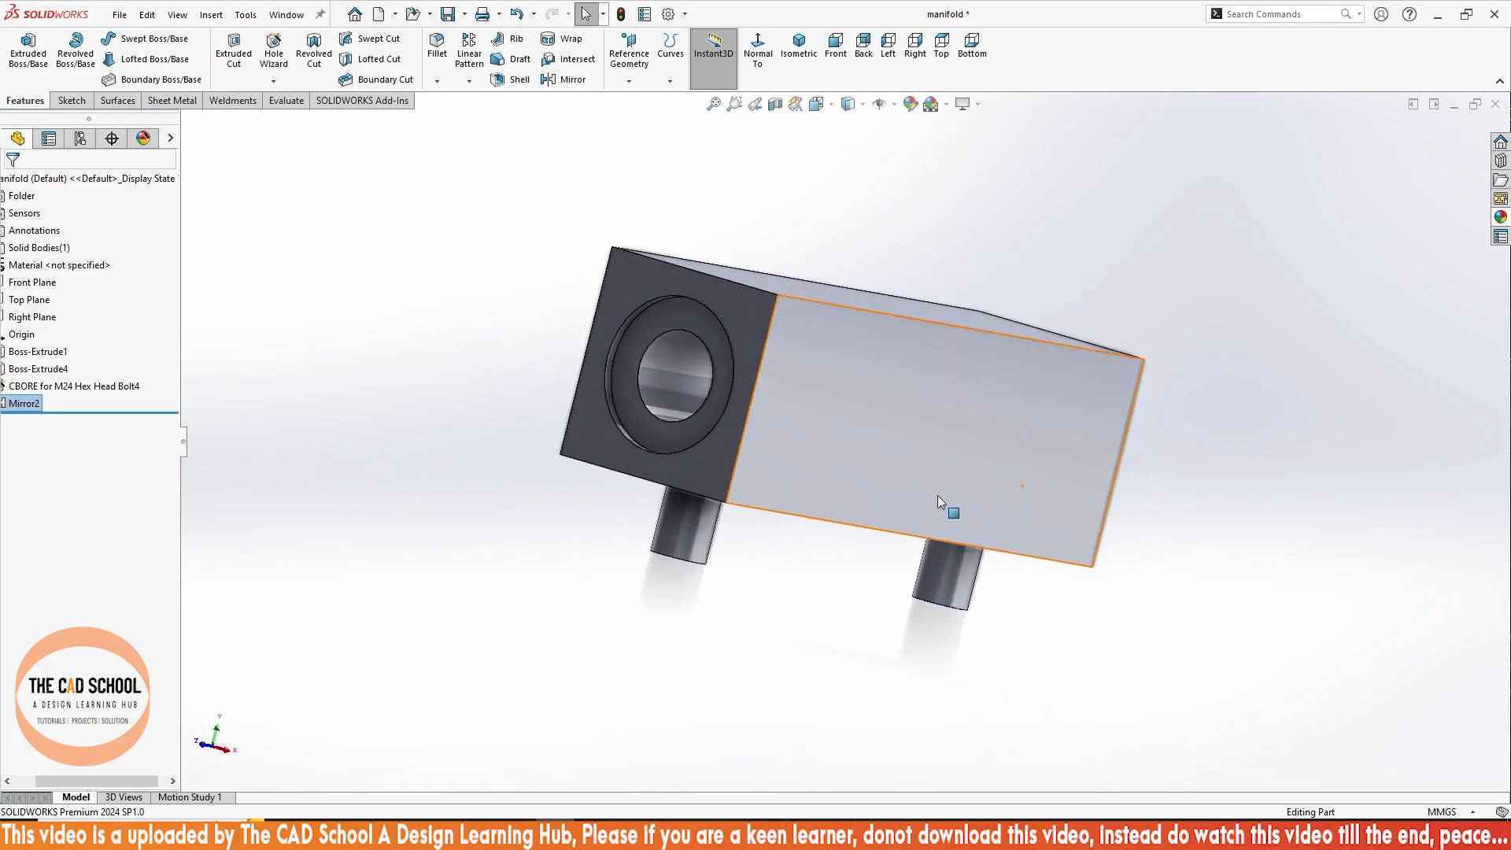
pyautogui.moveTo(653, 491); pyautogui.dragTo(991, 427, button='middle')
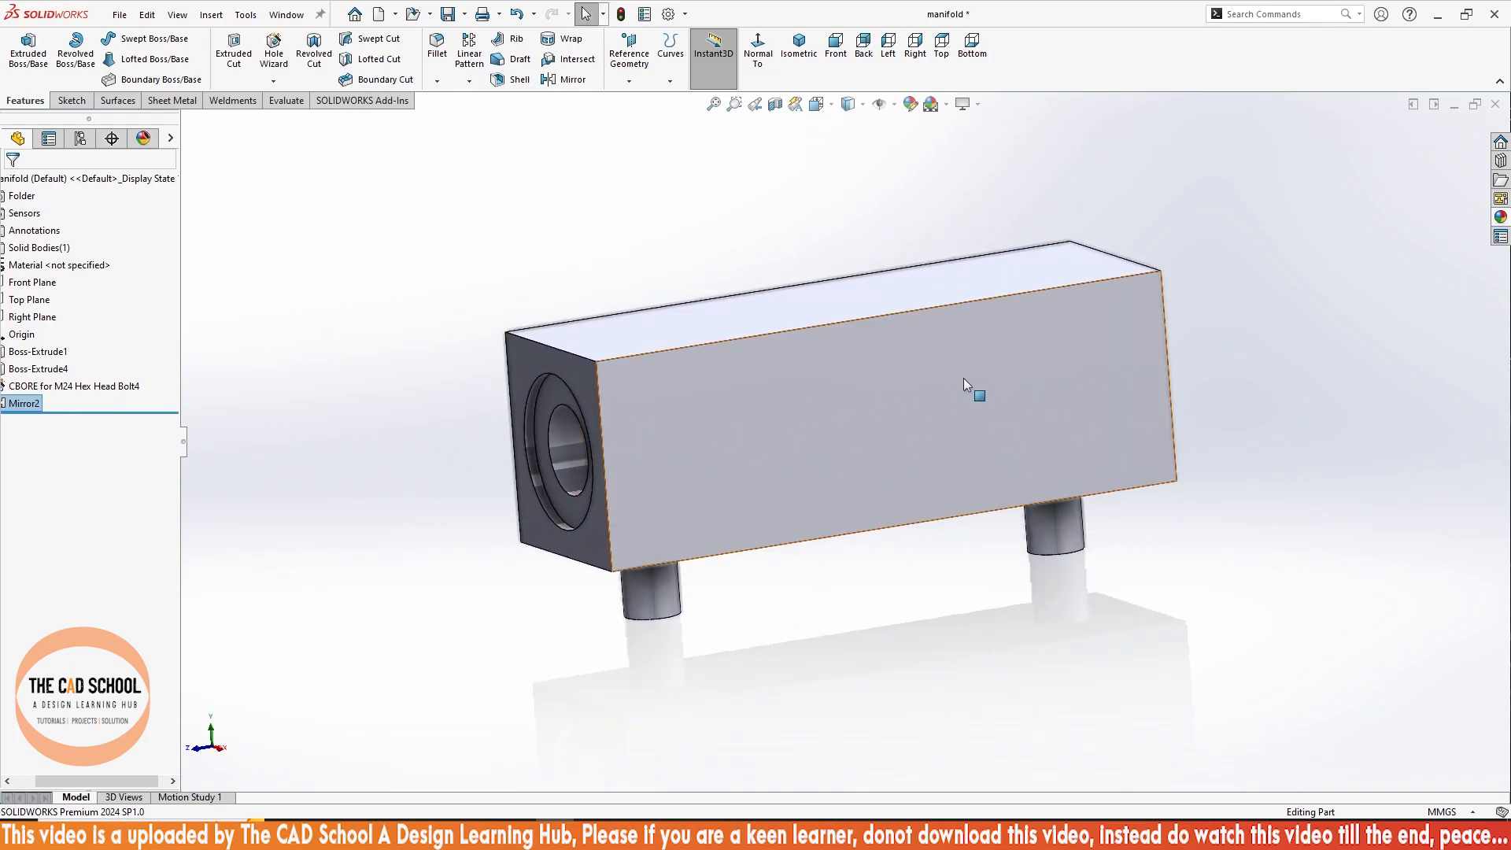
pyautogui.click(285, 66)
pyautogui.moveTo(562, 493); pyautogui.dragTo(555, 456, button='middle')
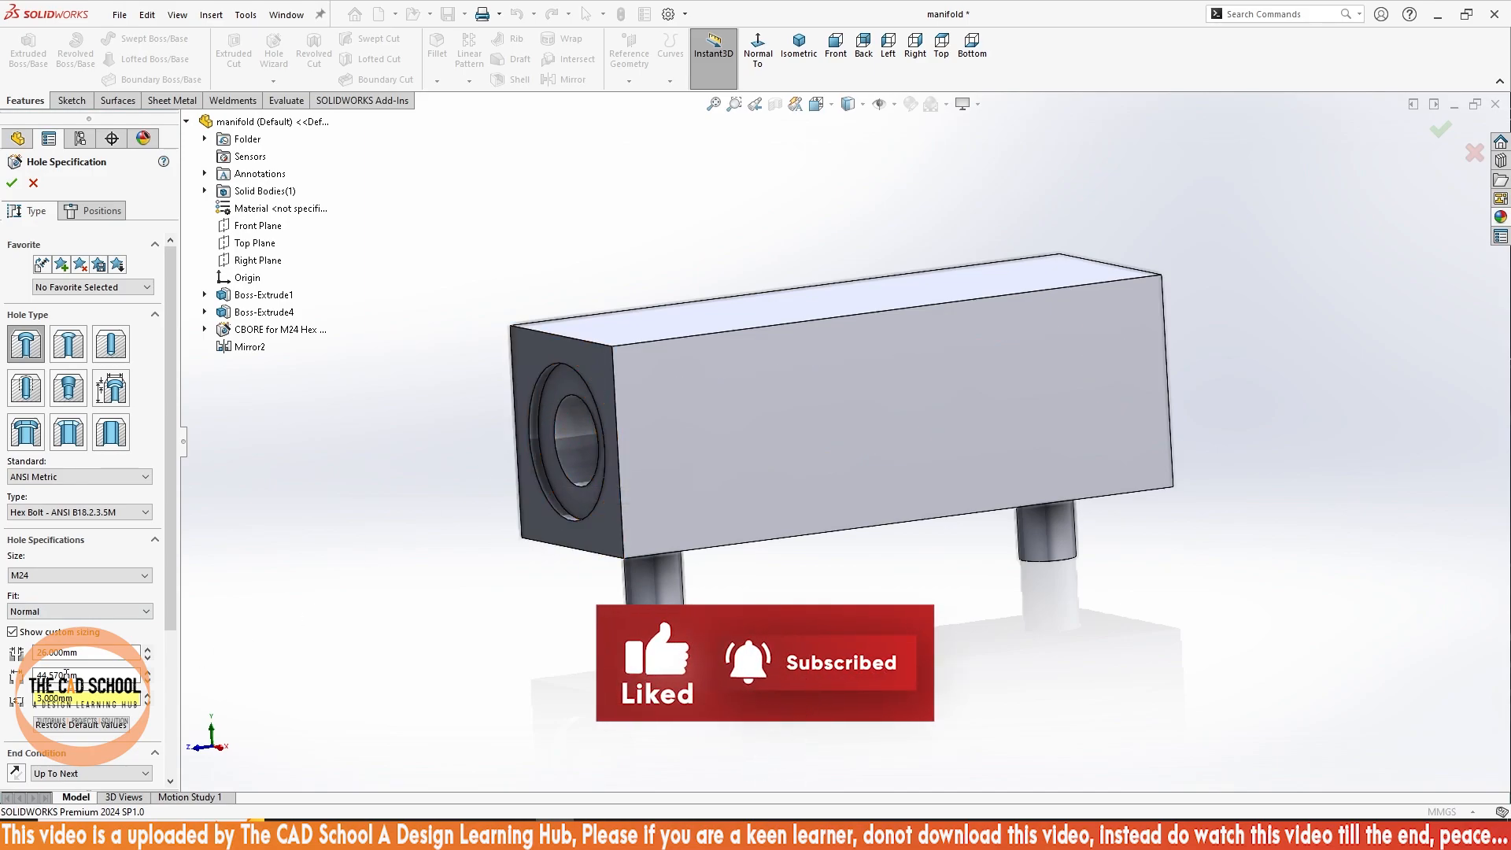
pyautogui.click(62, 265)
pyautogui.moveTo(800, 417); pyautogui.dragTo(607, 413)
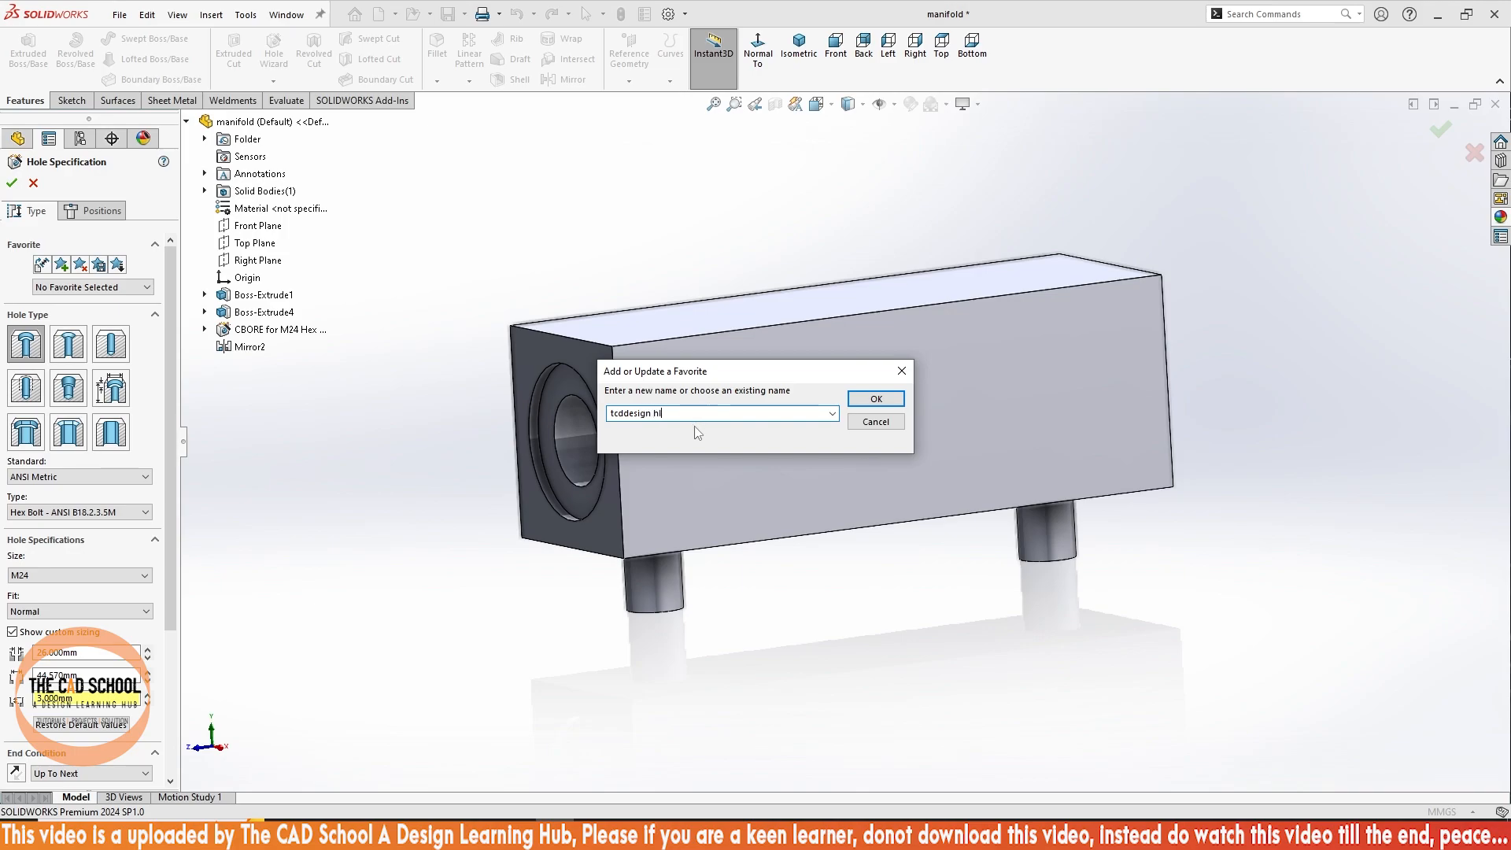
pyautogui.write('ole')
pyautogui.click(876, 400)
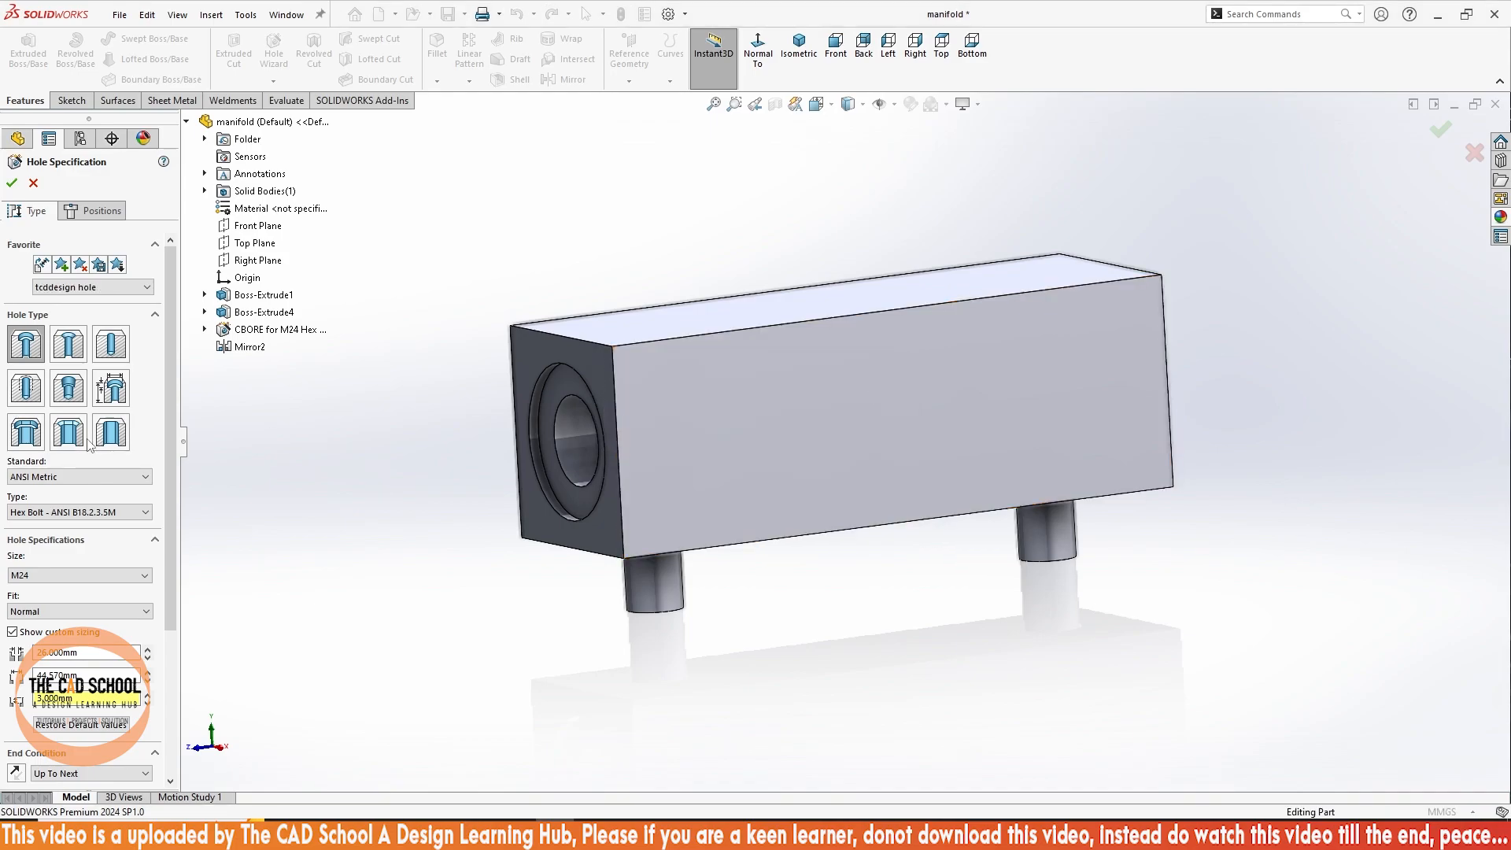
# - Create two counterbores from the "tcddesign hole" favorite on the block's long side face, centred about 38 mm and 43 mm from its ends
pyautogui.click(88, 290)
pyautogui.click(95, 317)
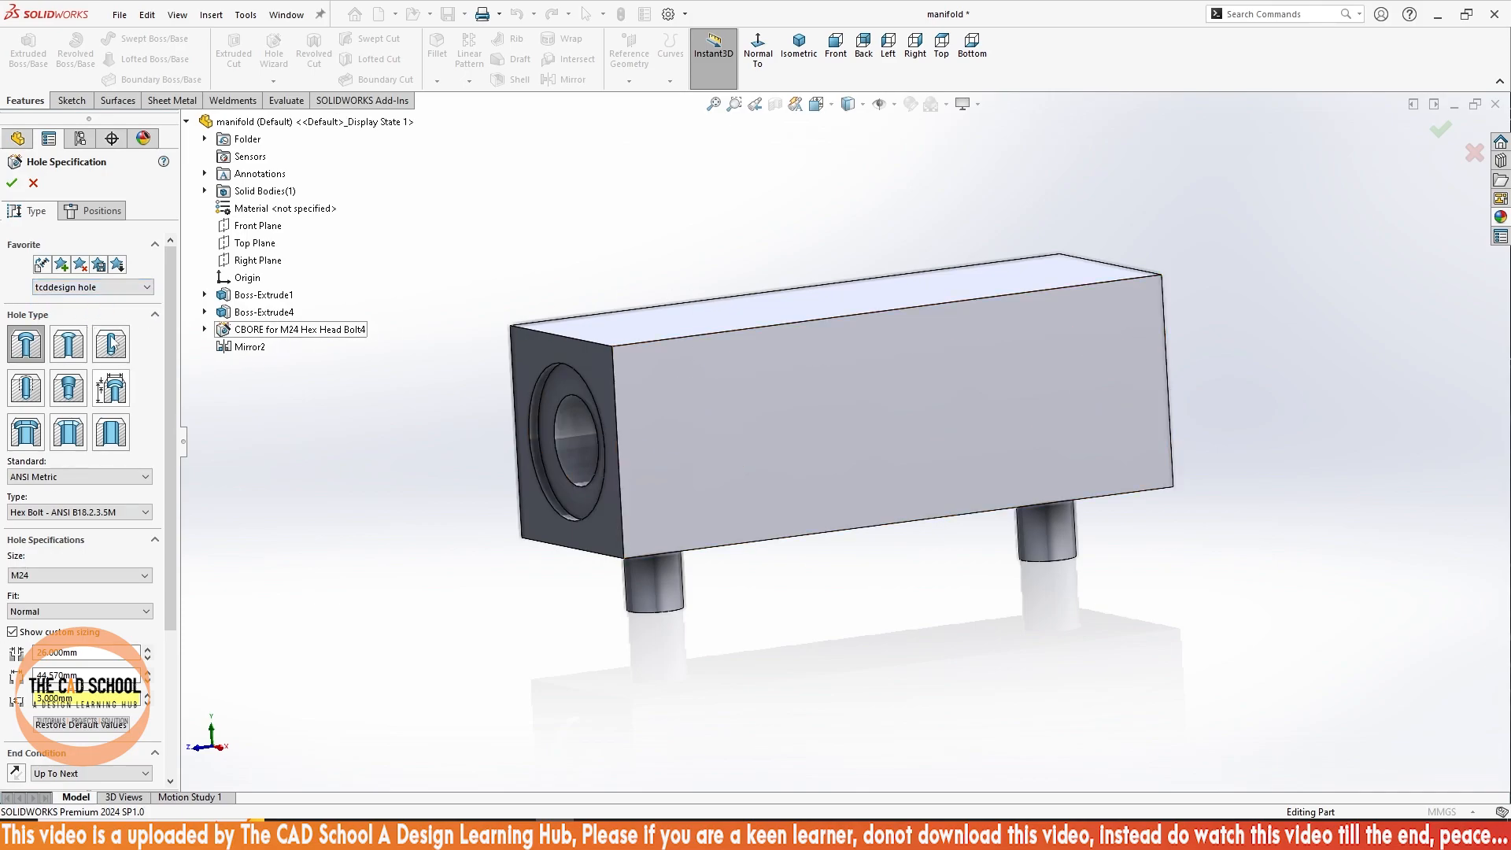
pyautogui.click(101, 211)
pyautogui.click(82, 400)
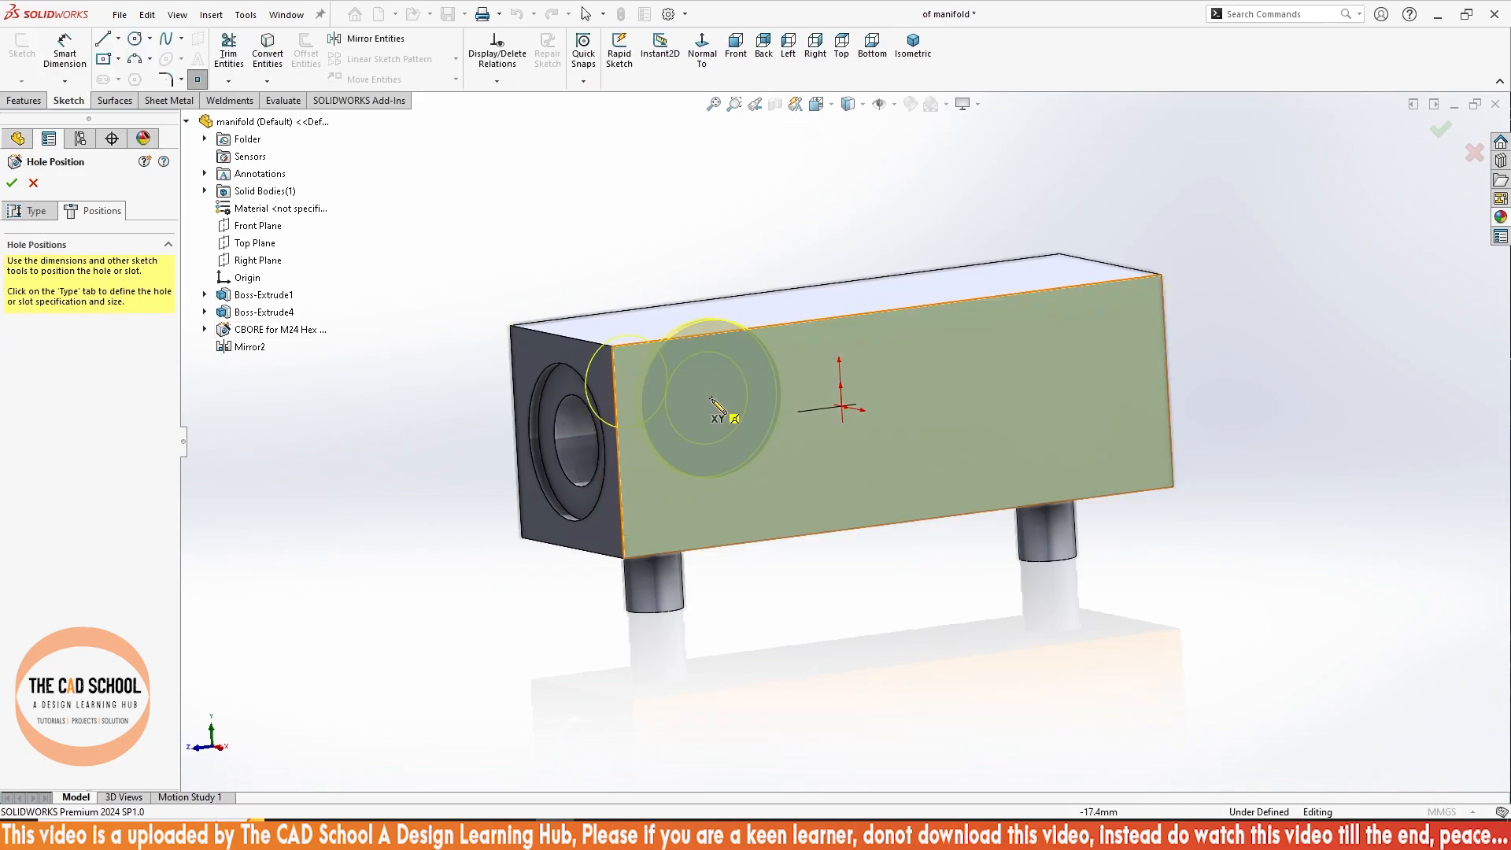
pyautogui.click(737, 439)
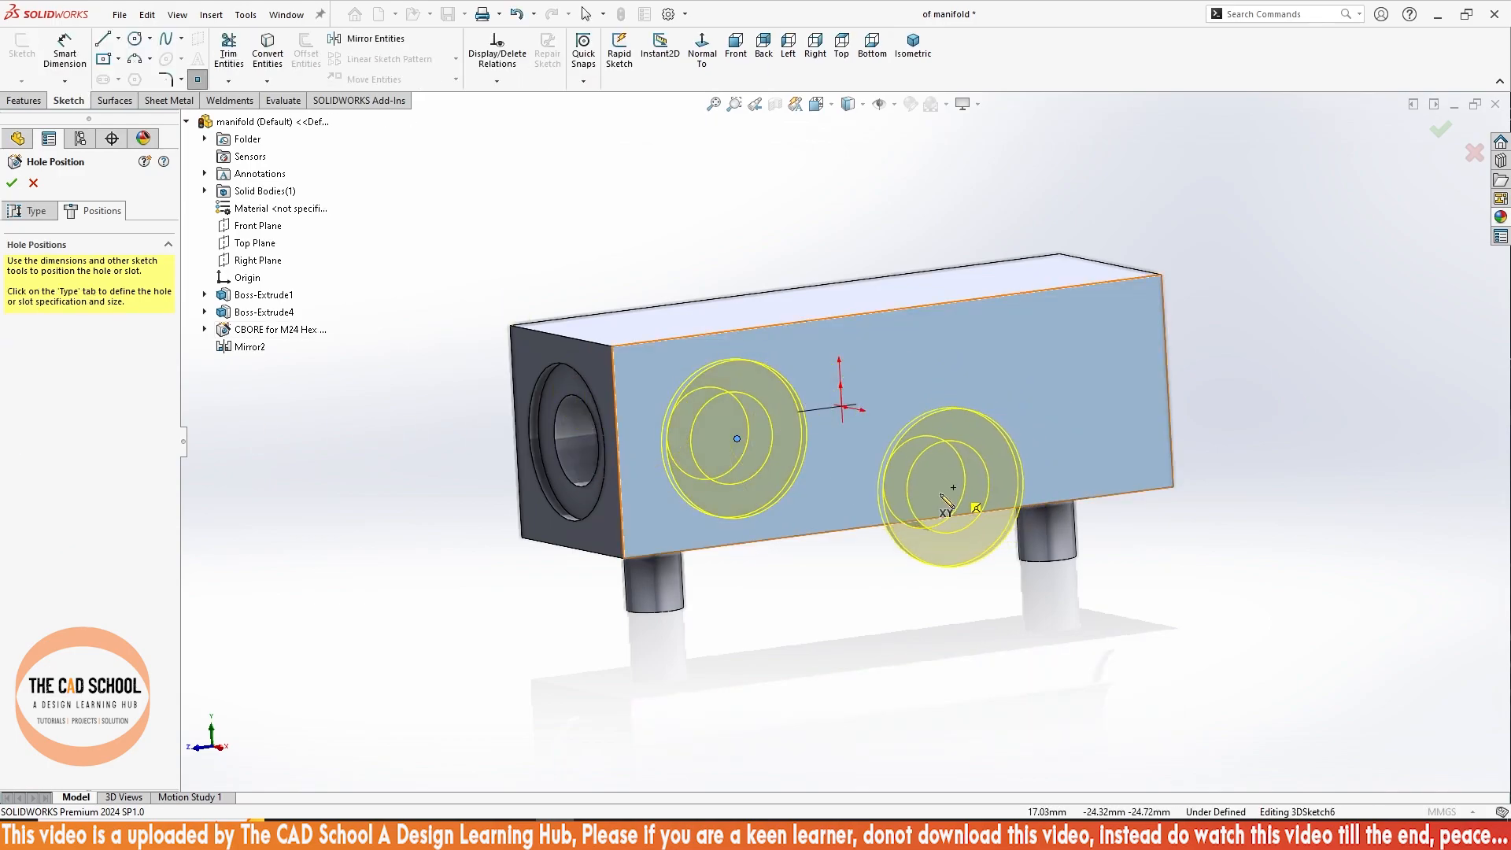
pyautogui.click(713, 60)
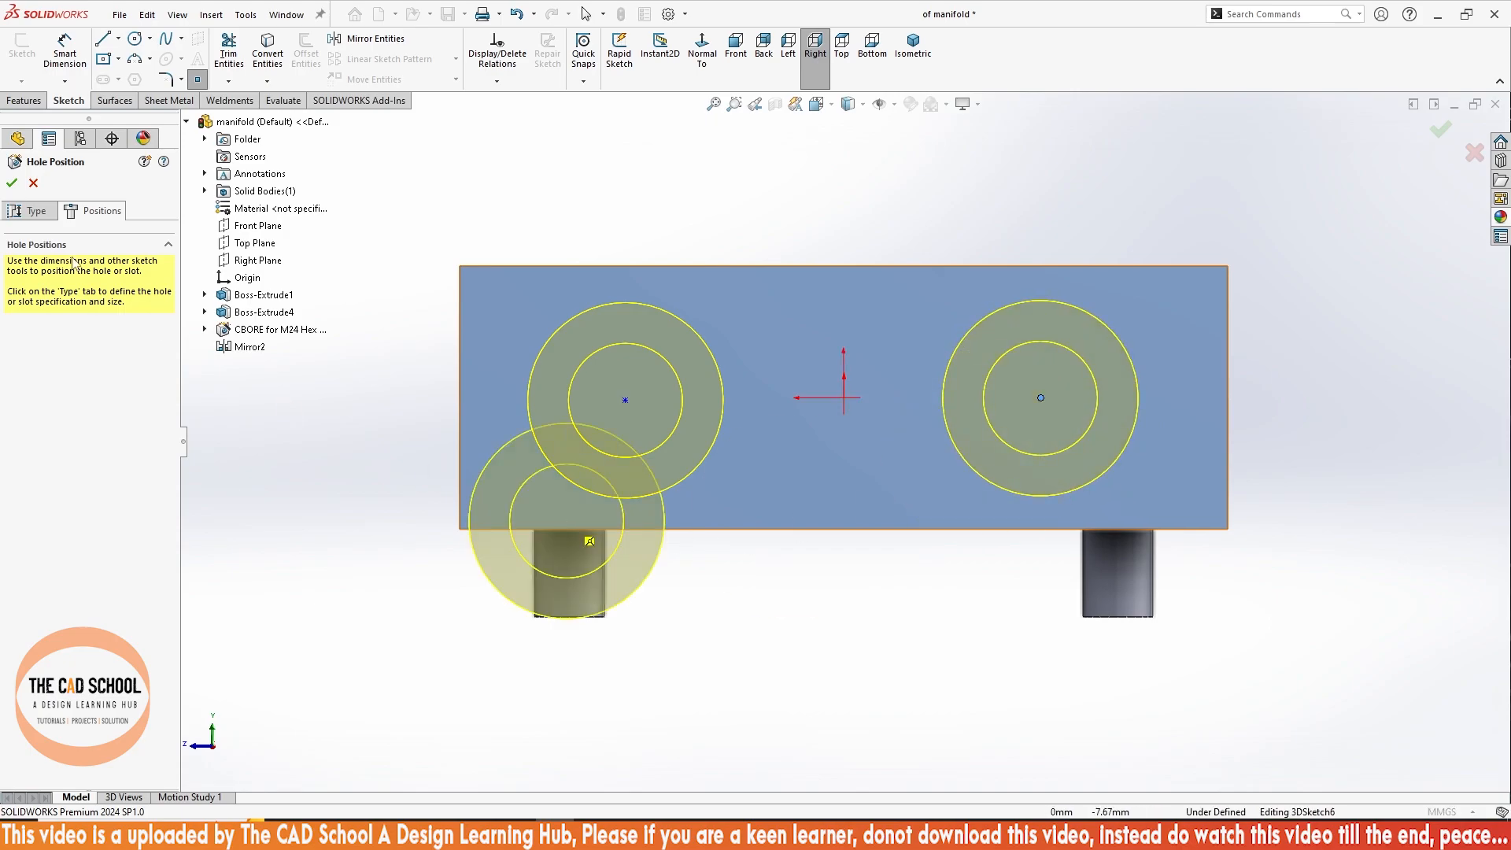
pyautogui.click(12, 182)
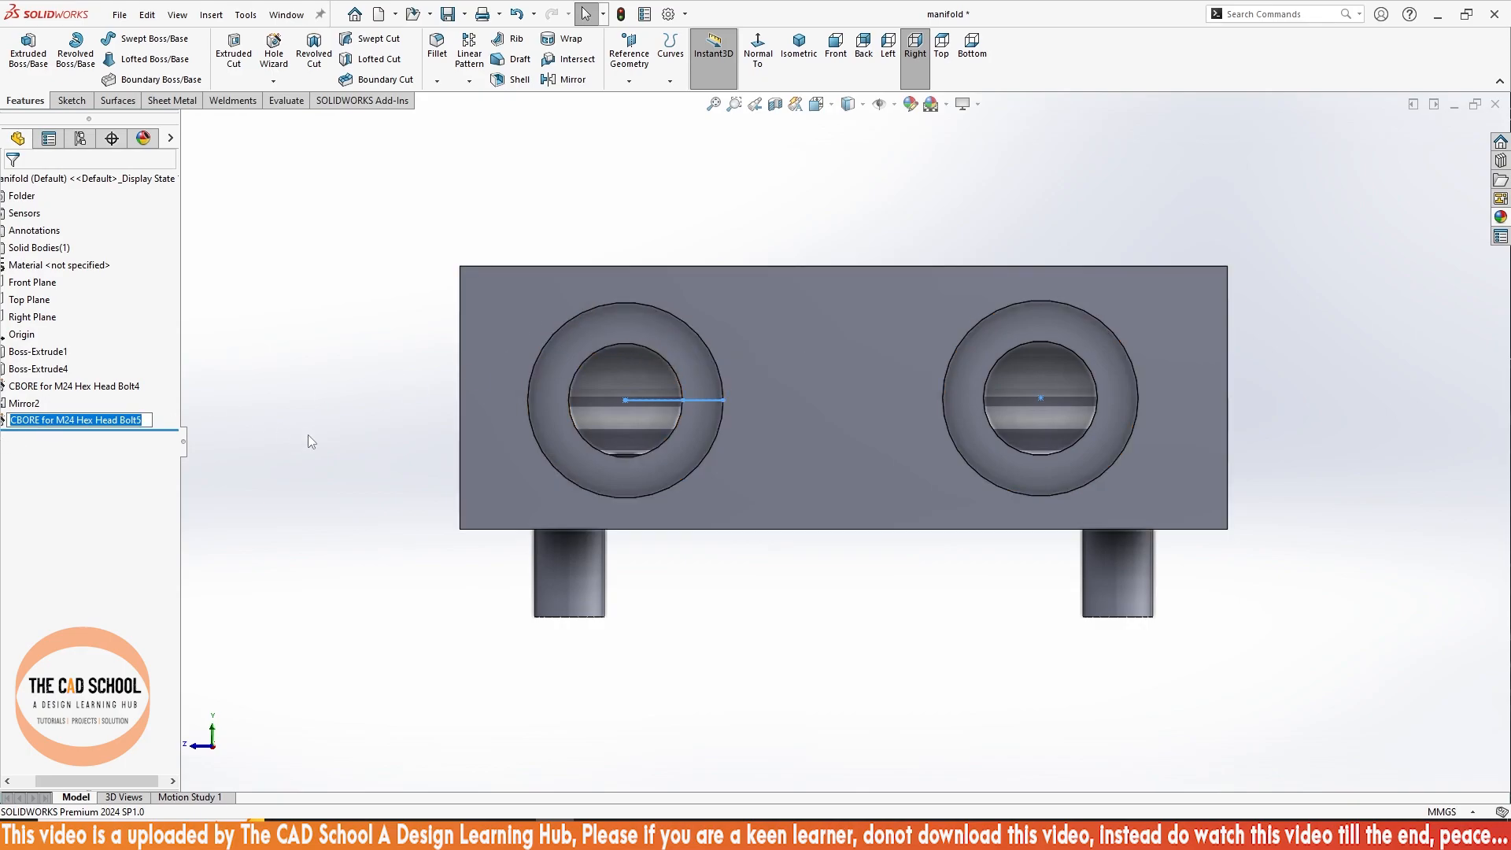
pyautogui.press('Return')
# - Reopen the side-face M24 counterbore feature for editing and go to its hole positions
pyautogui.click(112, 421)
pyautogui.doubleClick(112, 424)
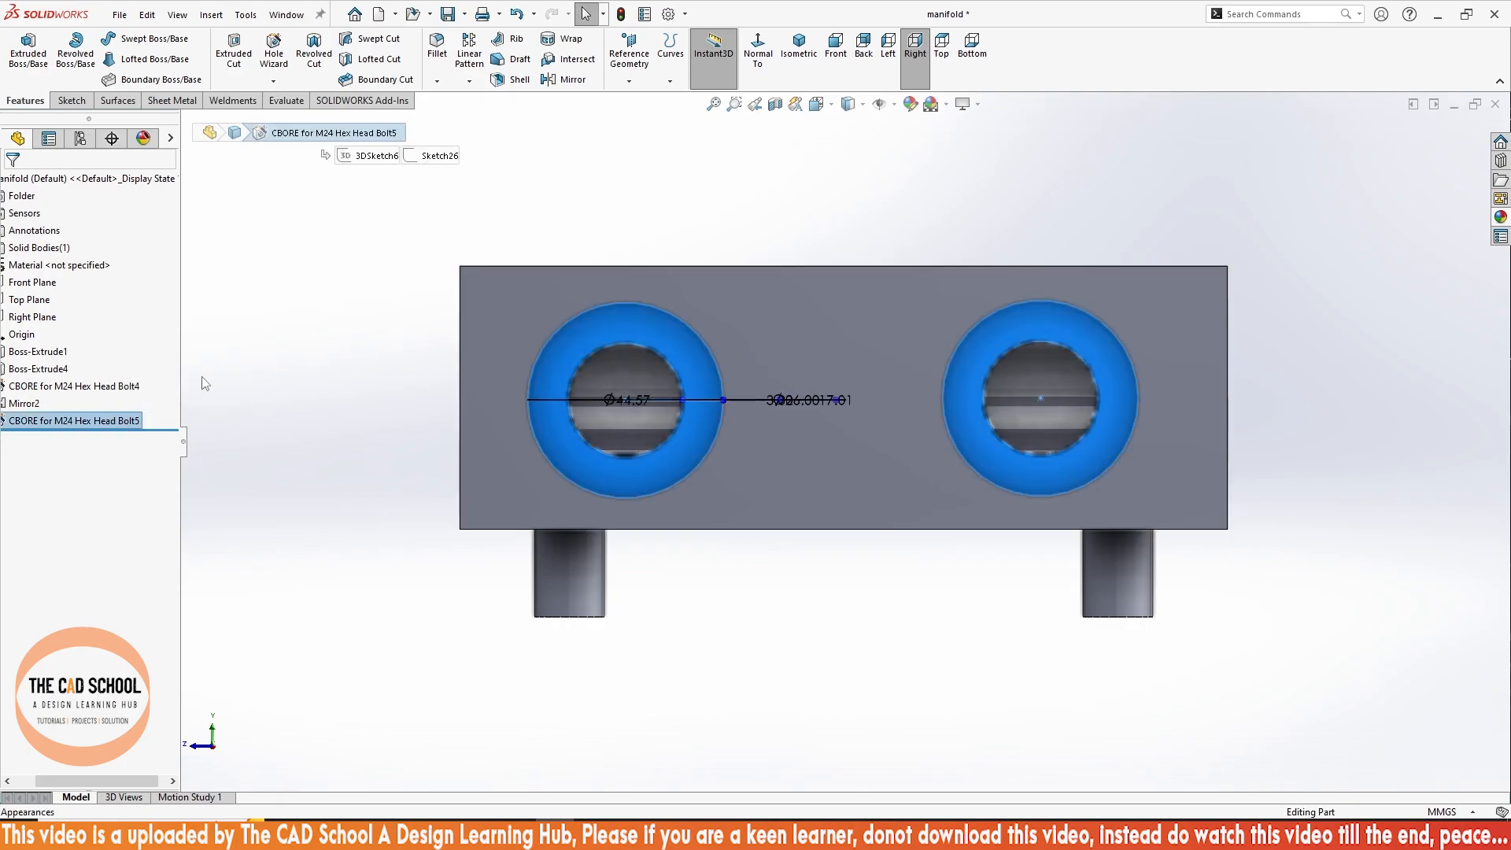
pyautogui.click(87, 423)
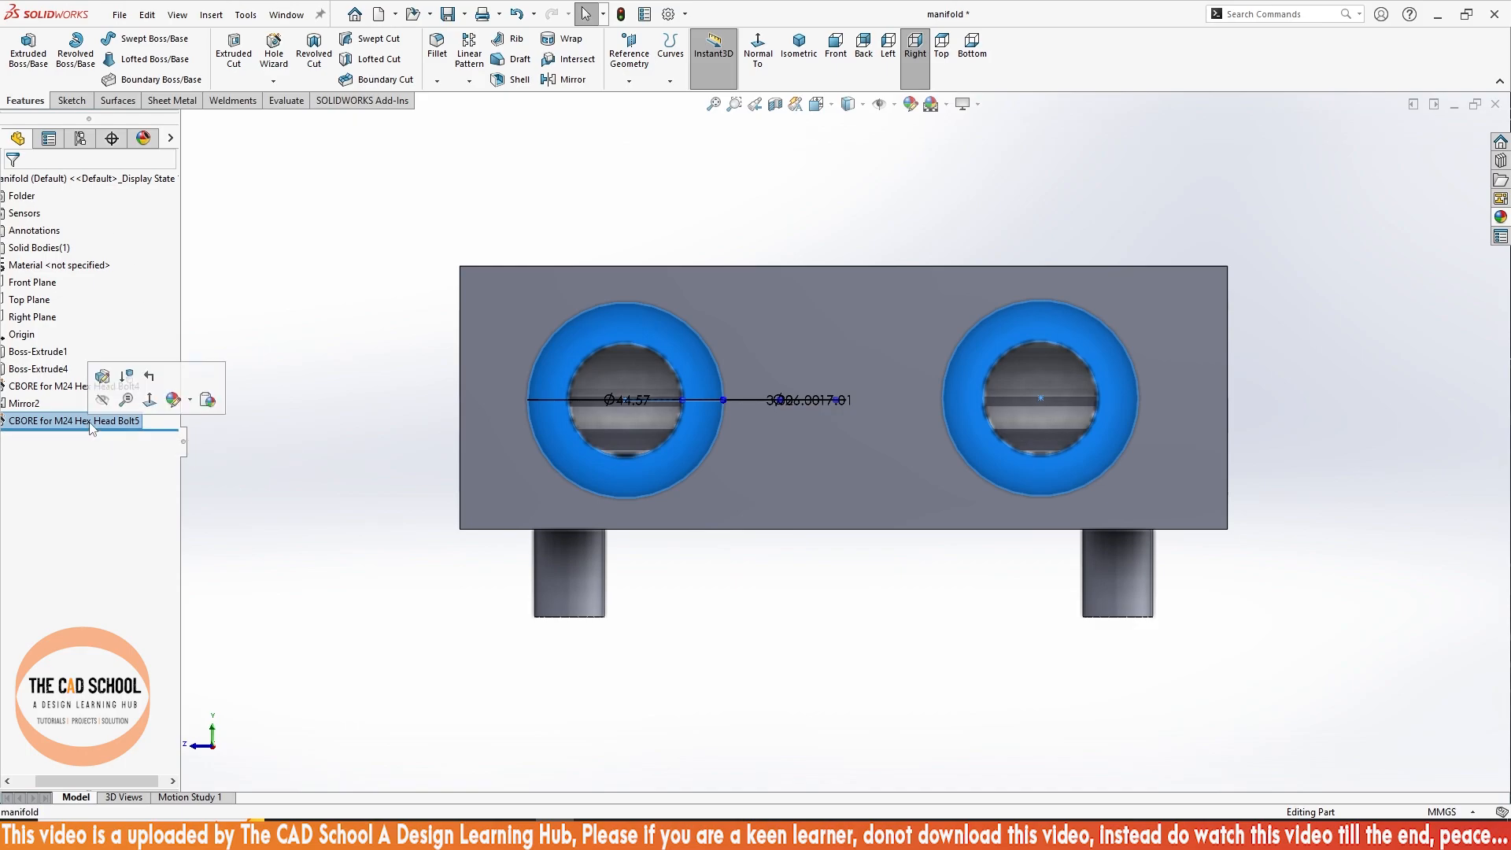
pyautogui.click(102, 383)
pyautogui.click(243, 451)
pyautogui.click(80, 423)
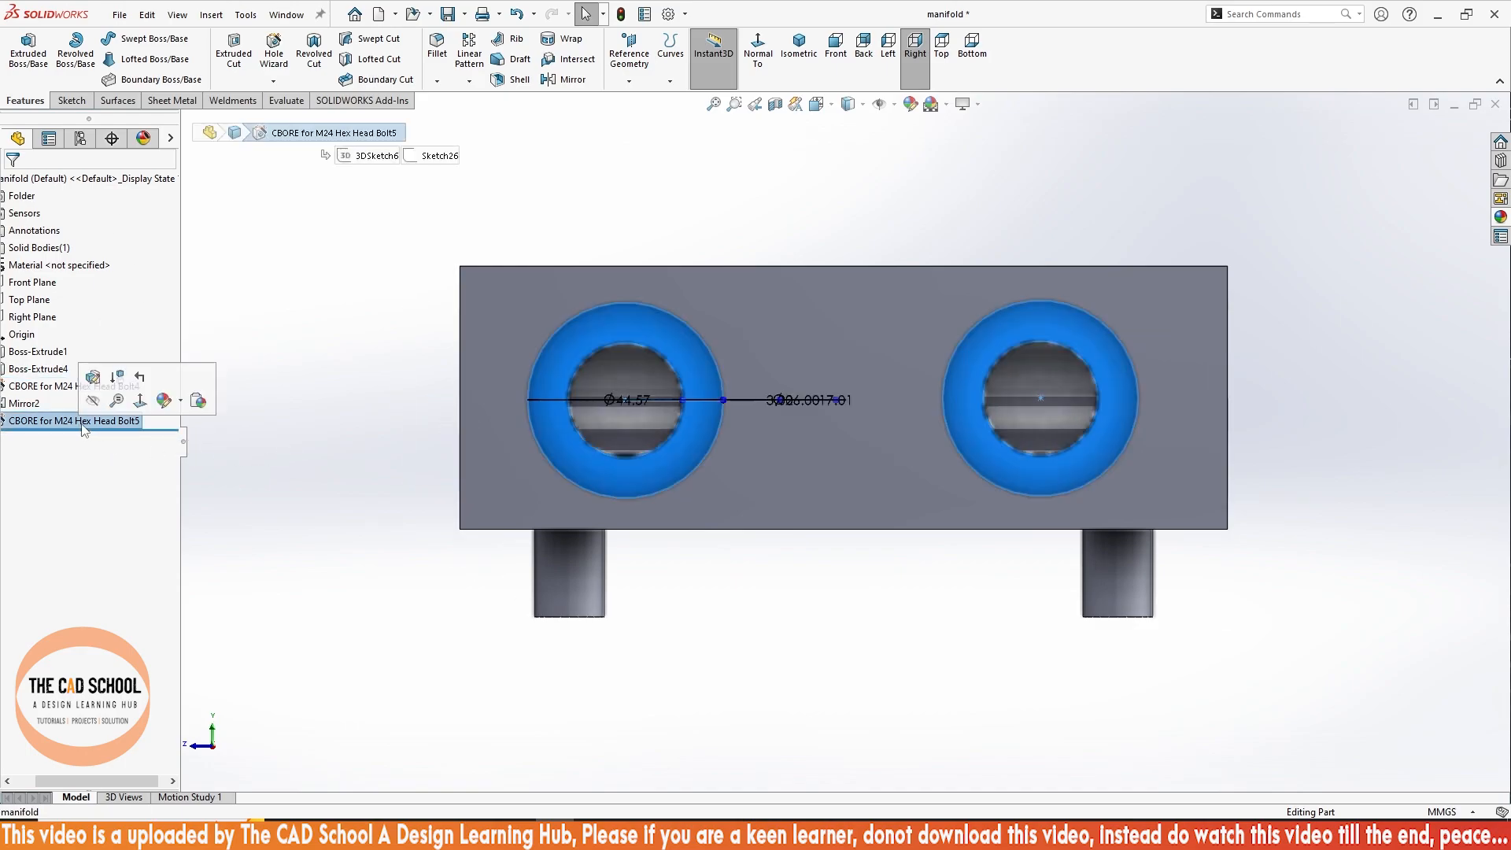
pyautogui.click(95, 378)
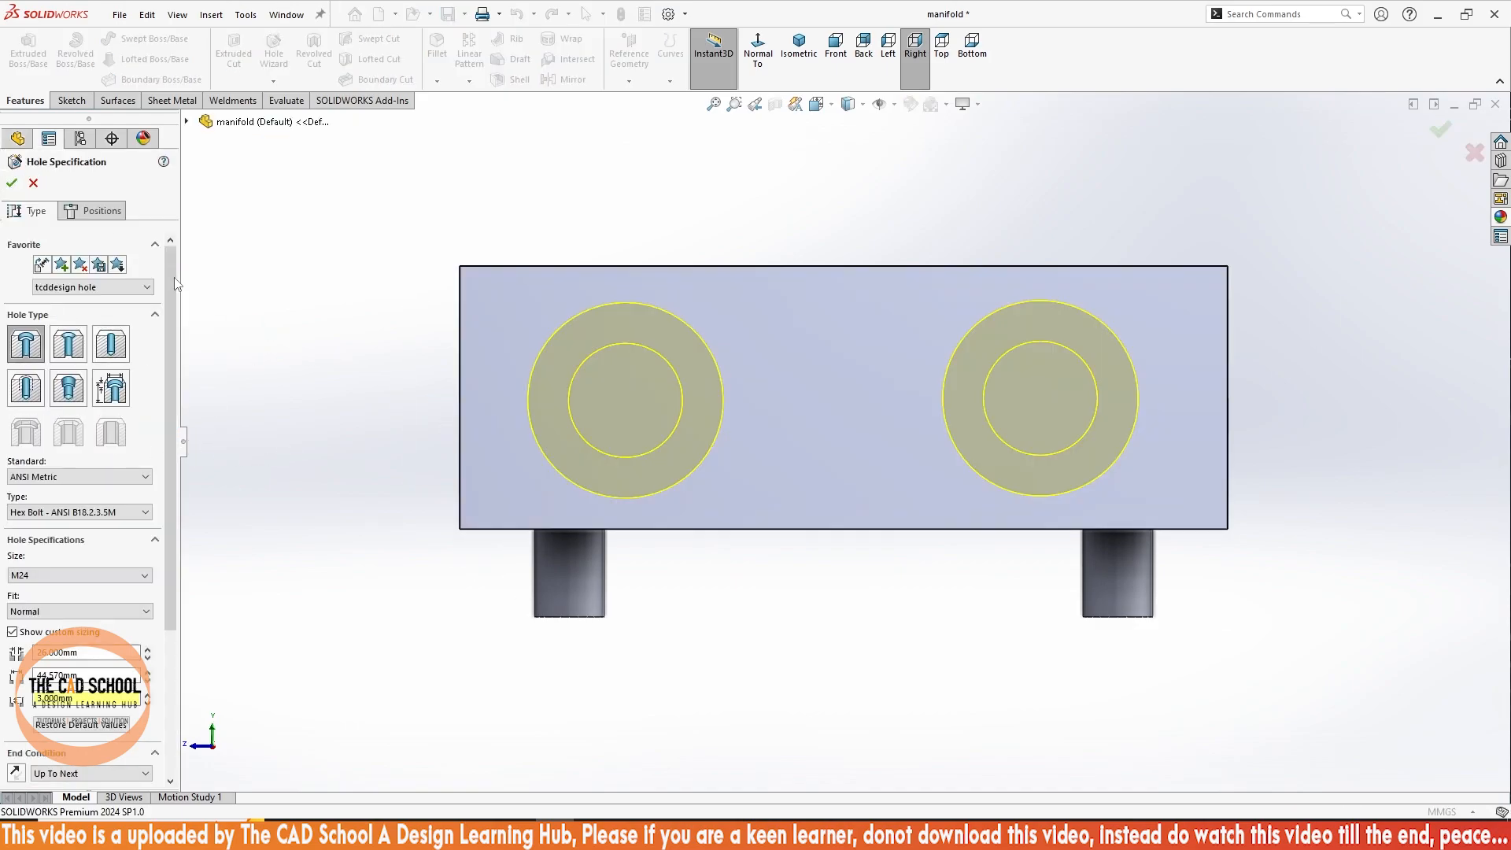
pyautogui.click(92, 211)
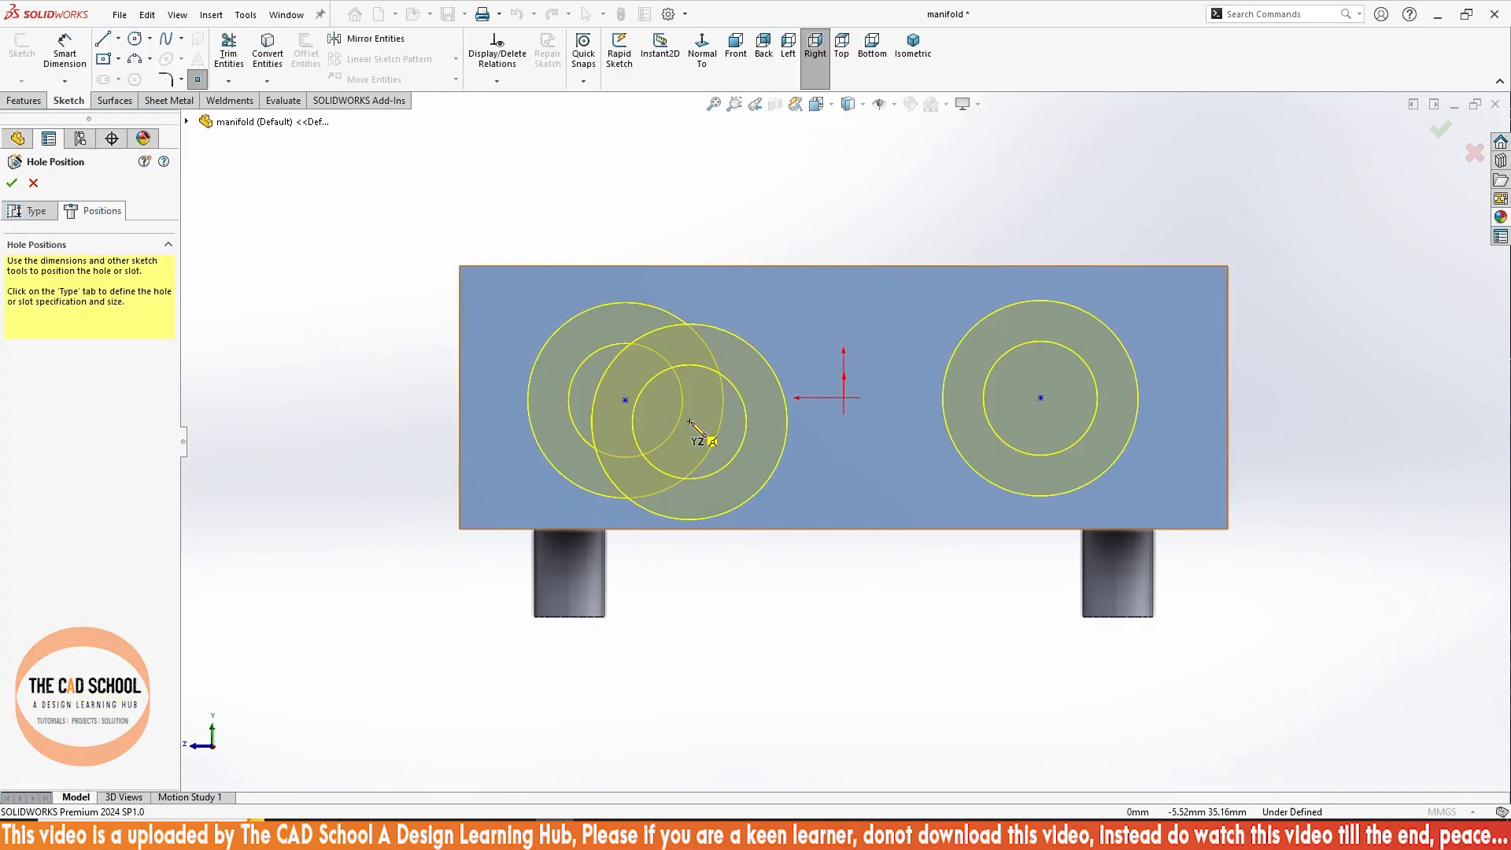
# - Dimension the left hole's centre at 40 mm from the side face's left edge
pyautogui.click(68, 63)
pyautogui.click(624, 401)
pyautogui.click(460, 370)
pyautogui.click(402, 372)
pyautogui.write('40')
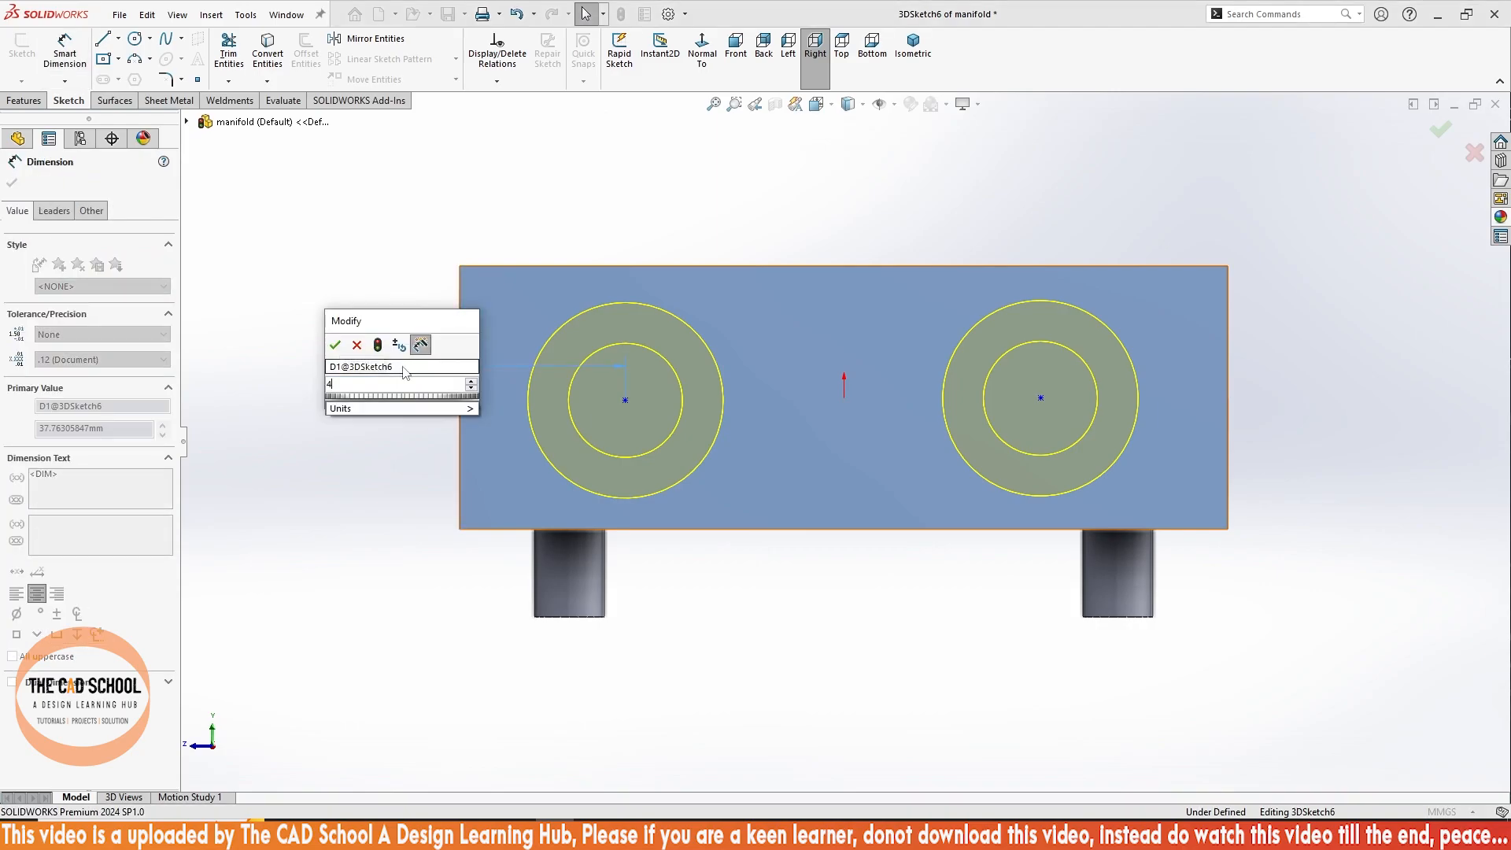
pyautogui.press('Return')
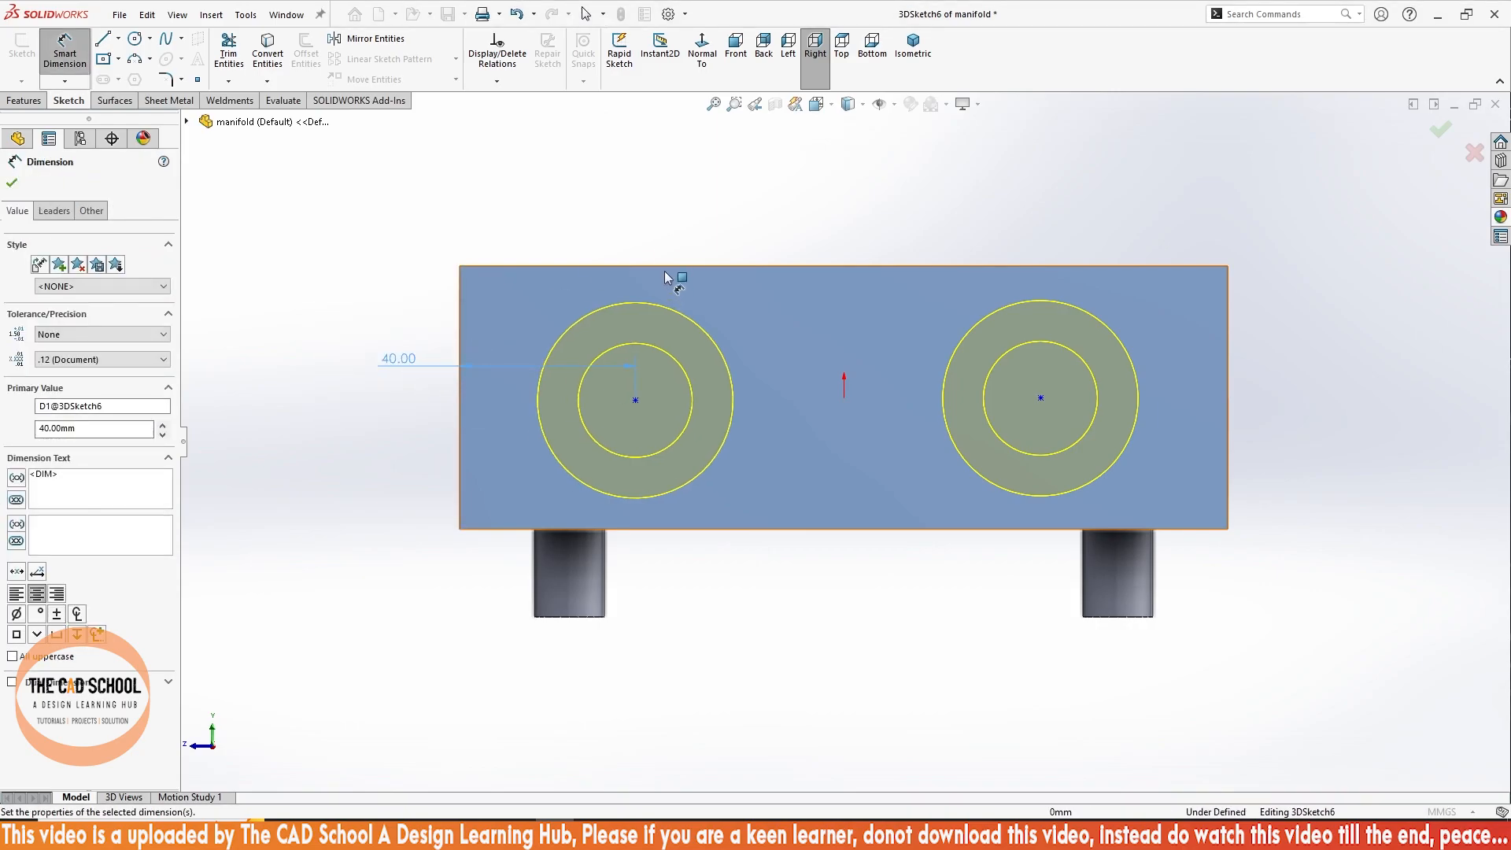
# - Dimension the left hole's centre vertically at 30 mm from the side face's top edge
pyautogui.click(668, 268)
pyautogui.click(635, 399)
pyautogui.click(363, 331)
pyautogui.write('30')
pyautogui.press('Return')
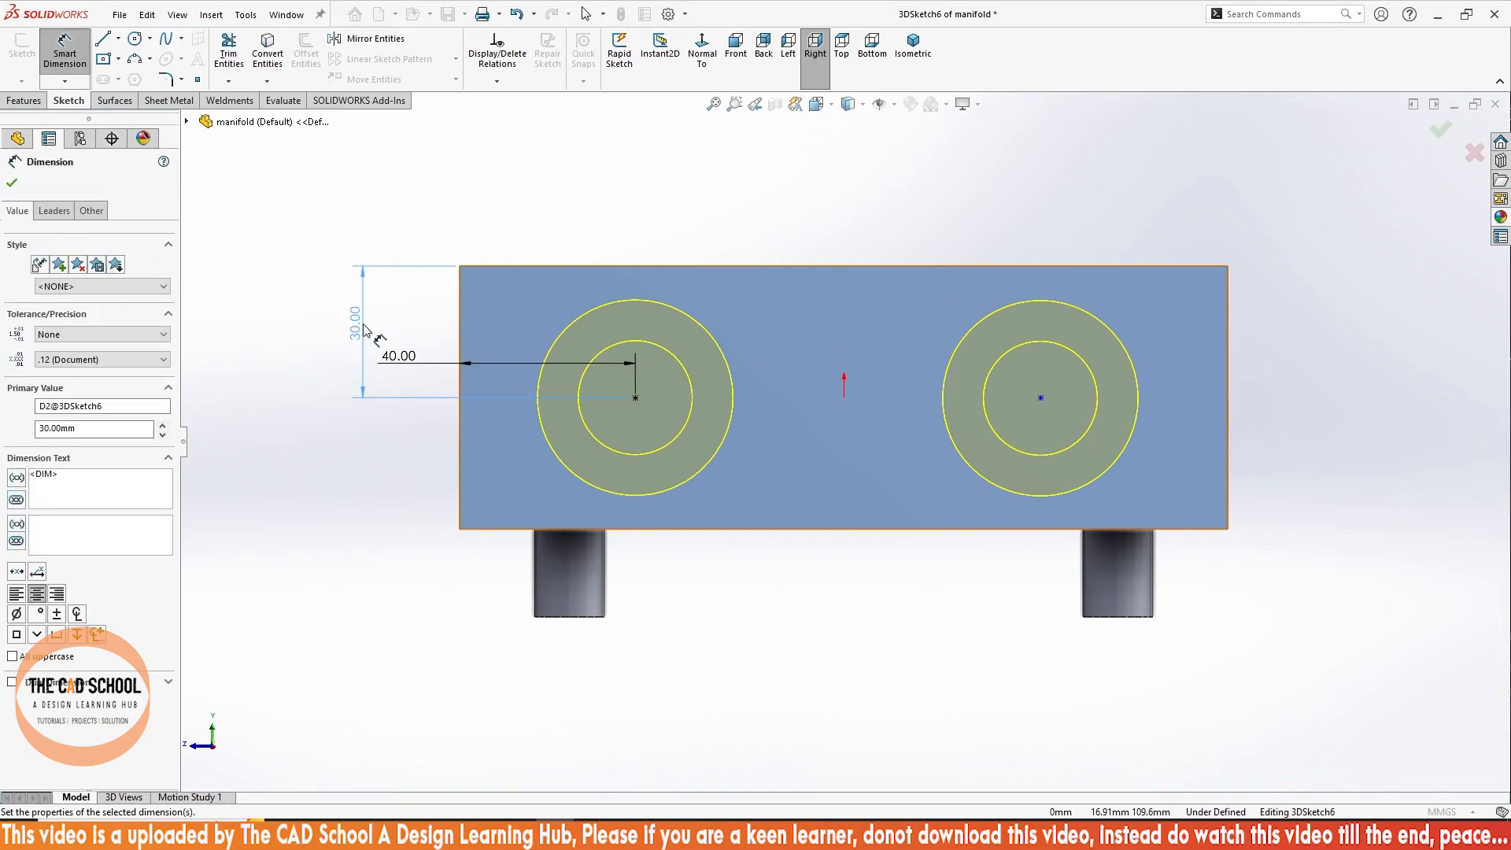
# - Dimension the right hole's centre at 40 mm from the side face's right edge
pyautogui.click(1041, 399)
pyautogui.click(1228, 378)
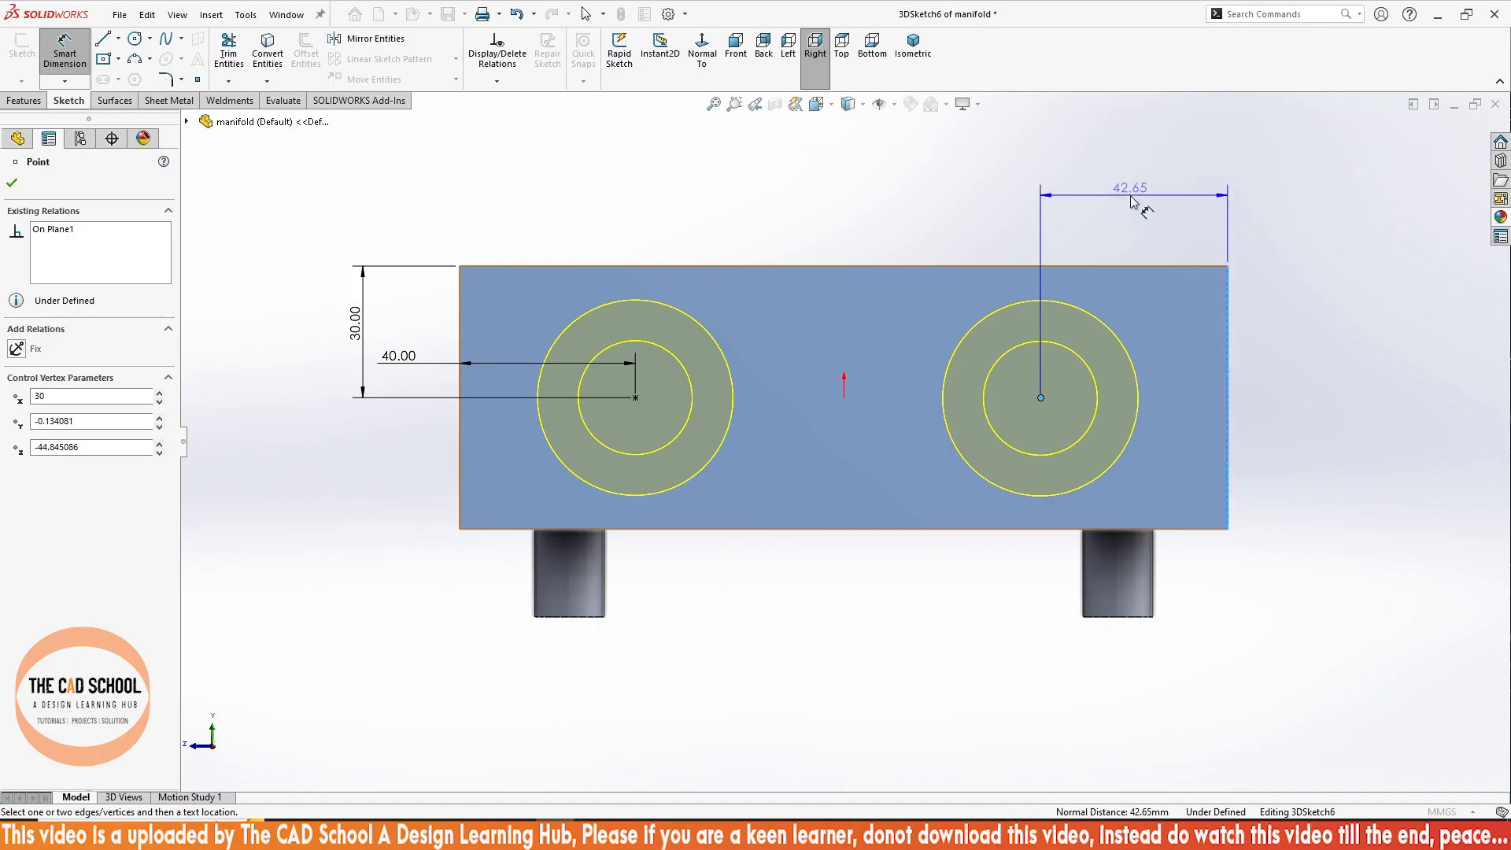
pyautogui.click(1129, 186)
pyautogui.write('40')
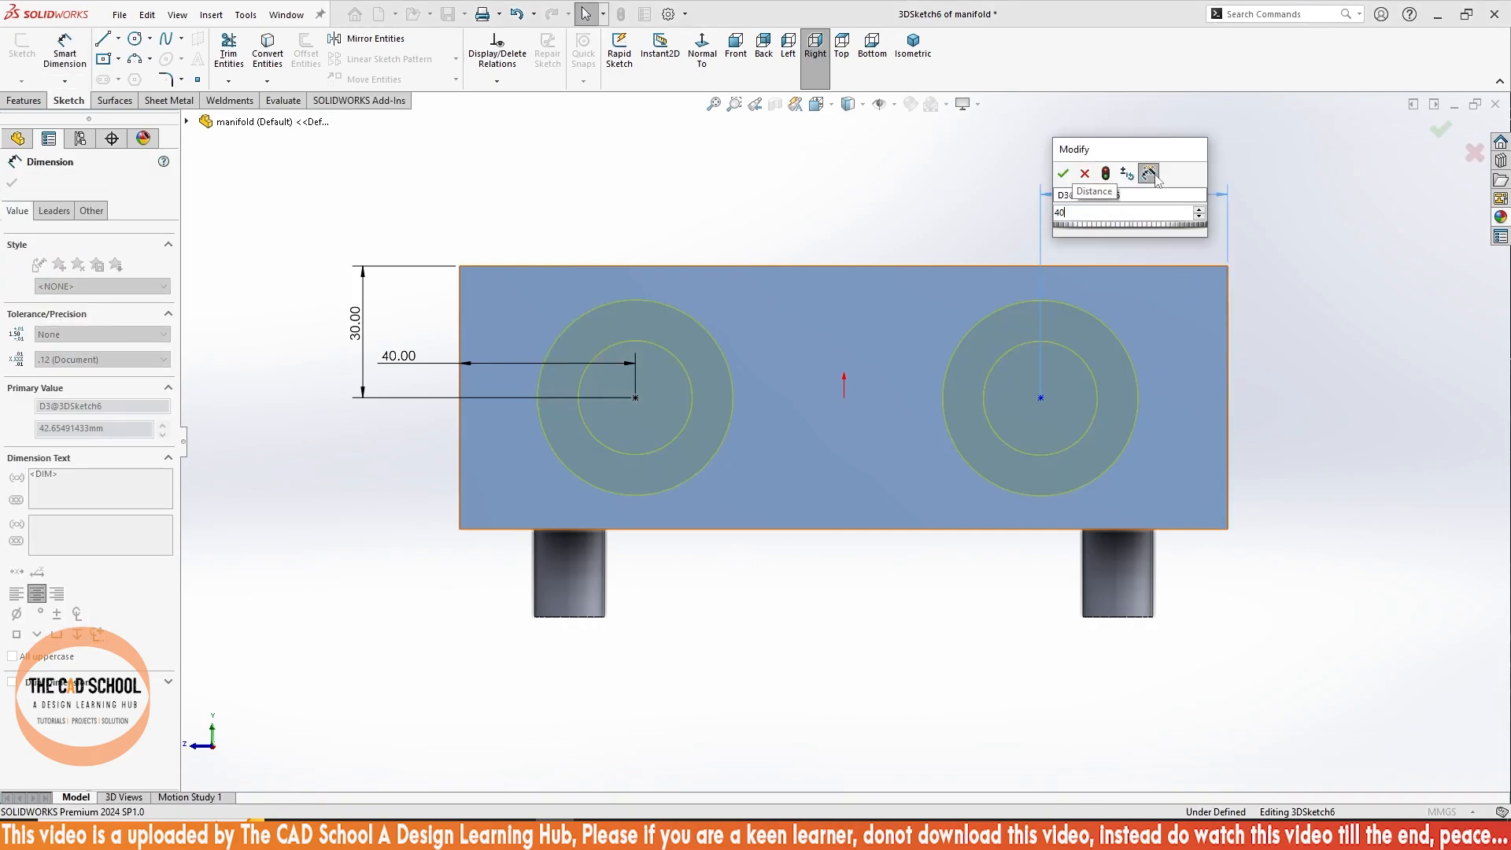
pyautogui.press('Return')
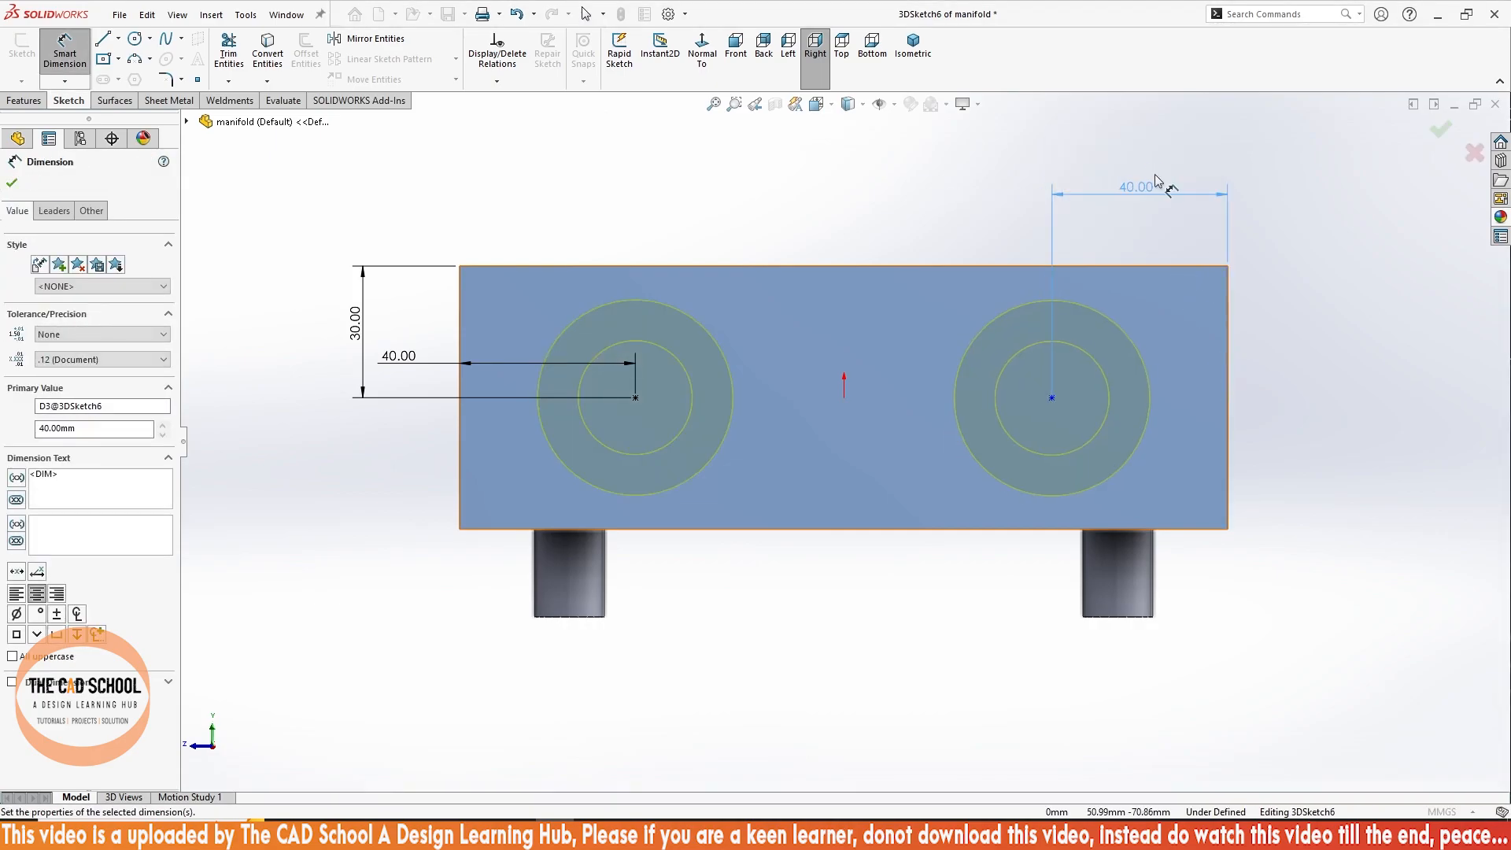
# - Dimension the right hole's centre vertically at 30 mm from the face's top edge and finish editing the counterbore feature
pyautogui.click(1052, 399)
pyautogui.click(1078, 267)
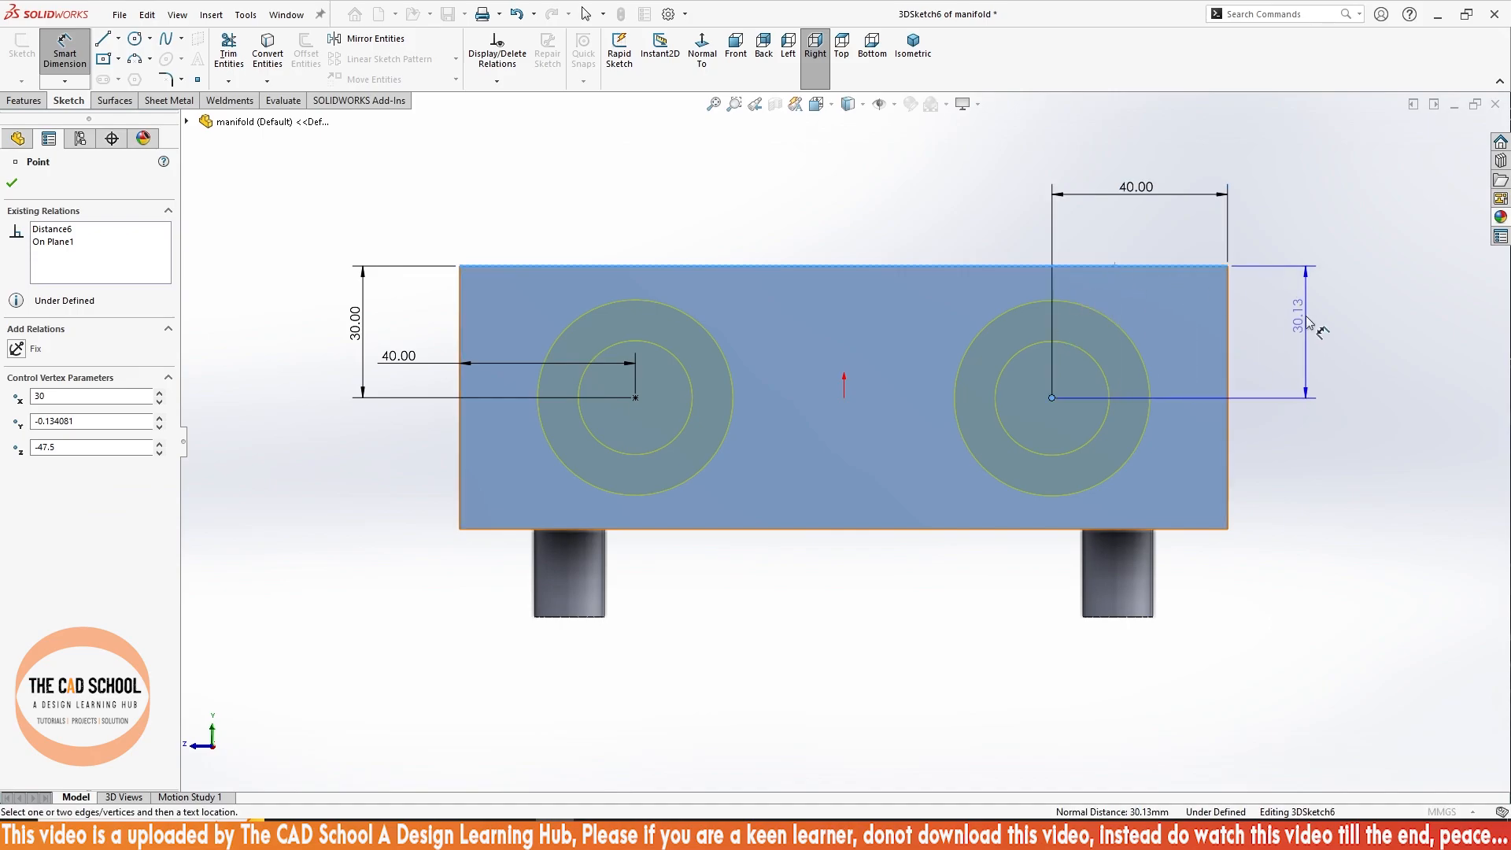
pyautogui.click(1308, 321)
pyautogui.press('Return')
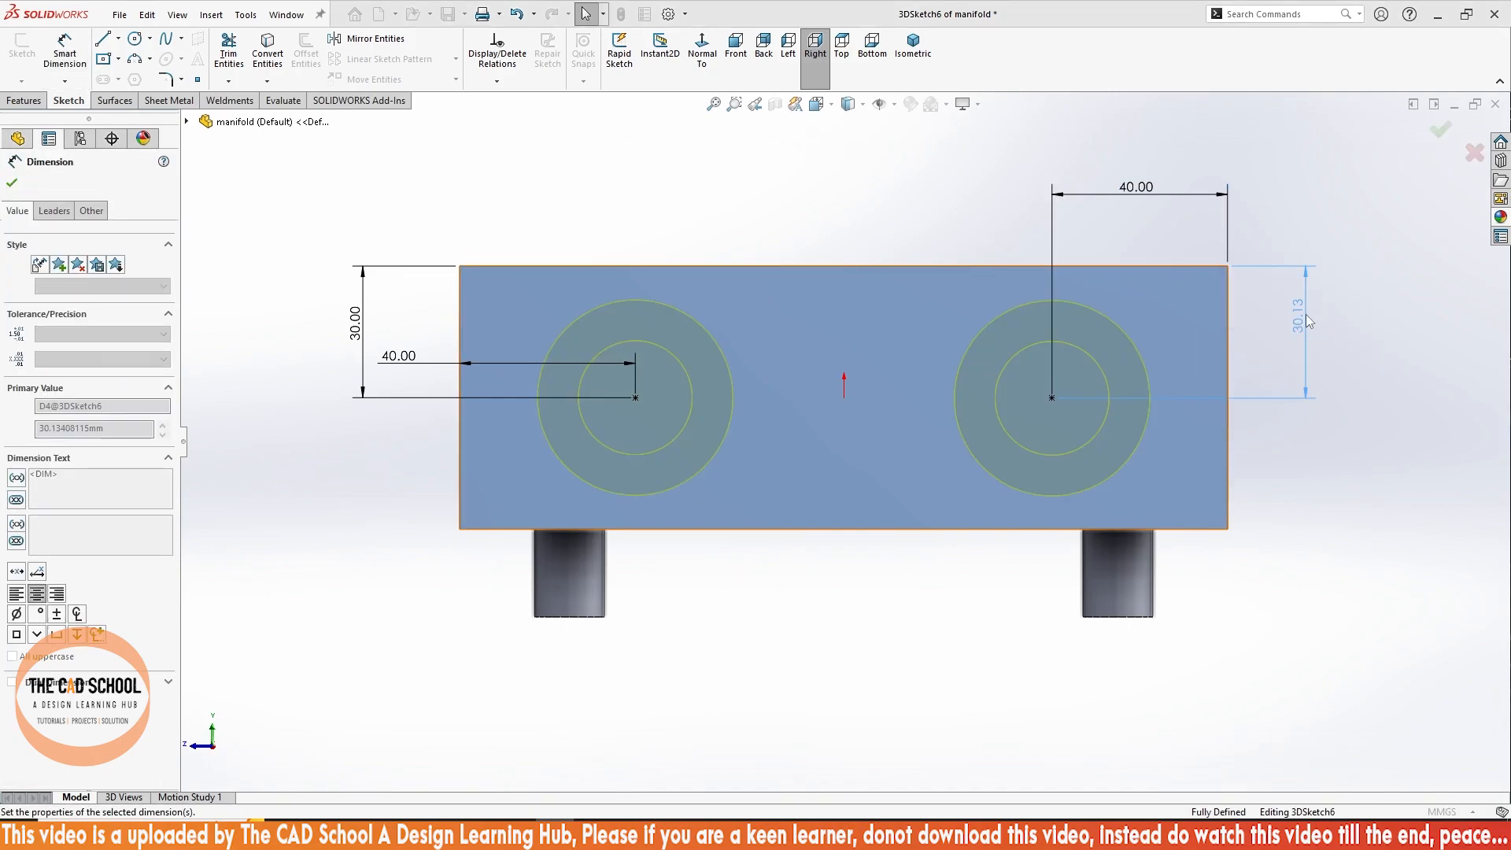
pyautogui.click(12, 183)
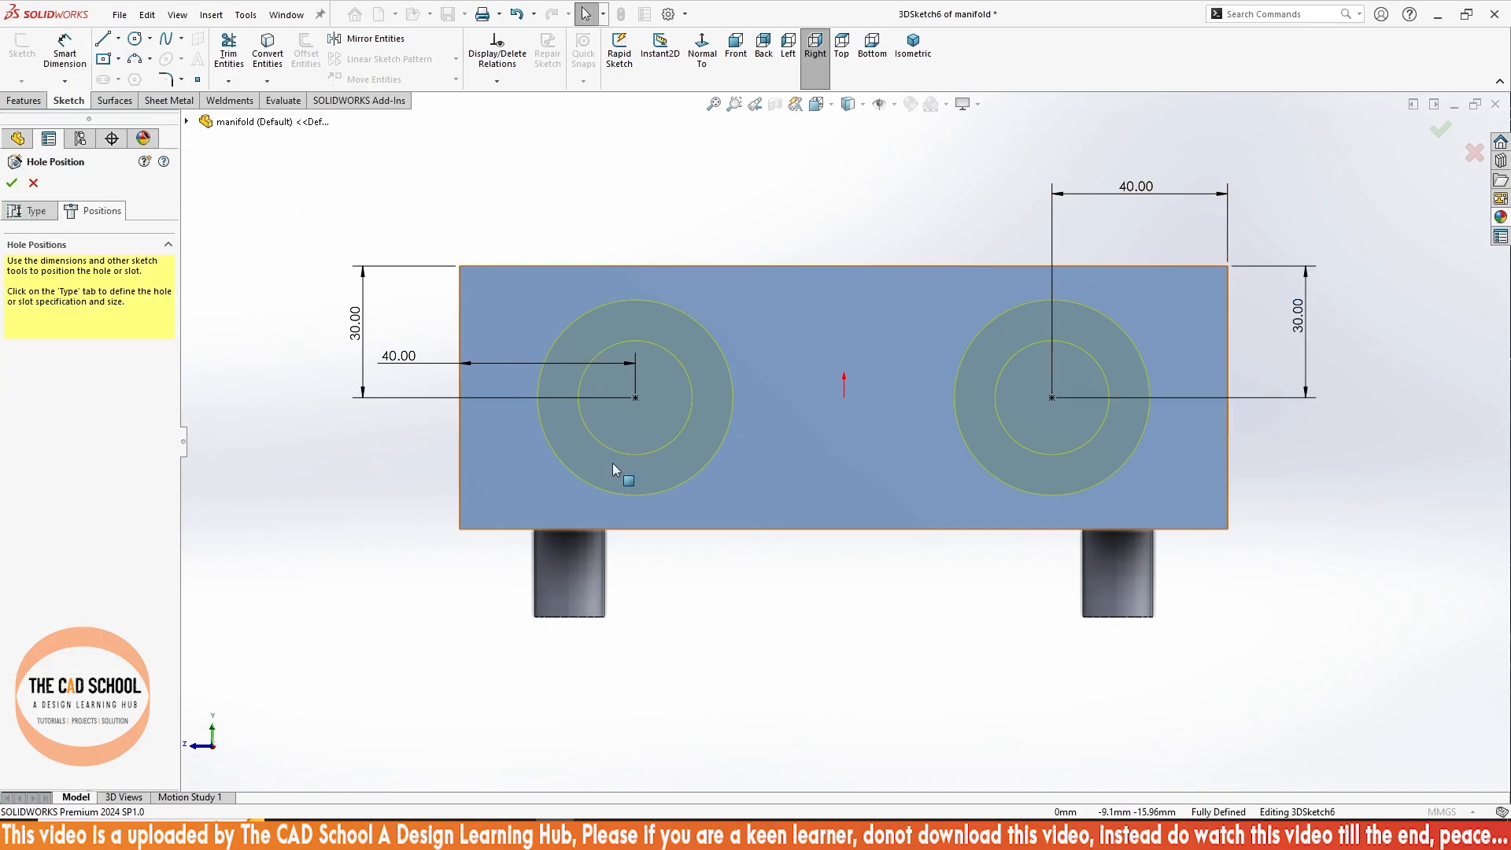
pyautogui.click(30, 212)
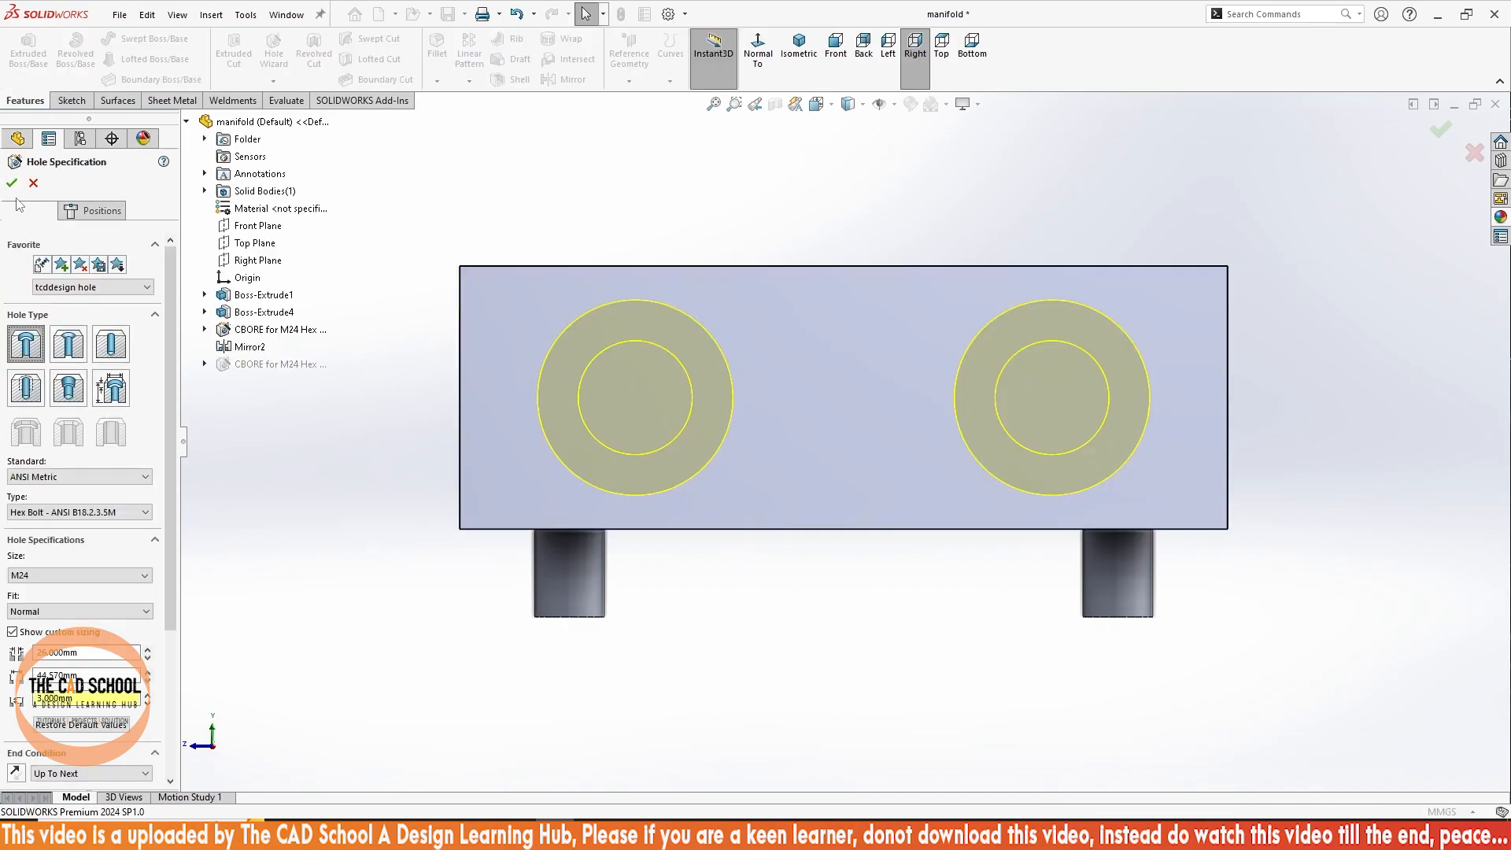
pyautogui.click(11, 183)
pyautogui.moveTo(734, 511); pyautogui.dragTo(790, 563, button='middle')
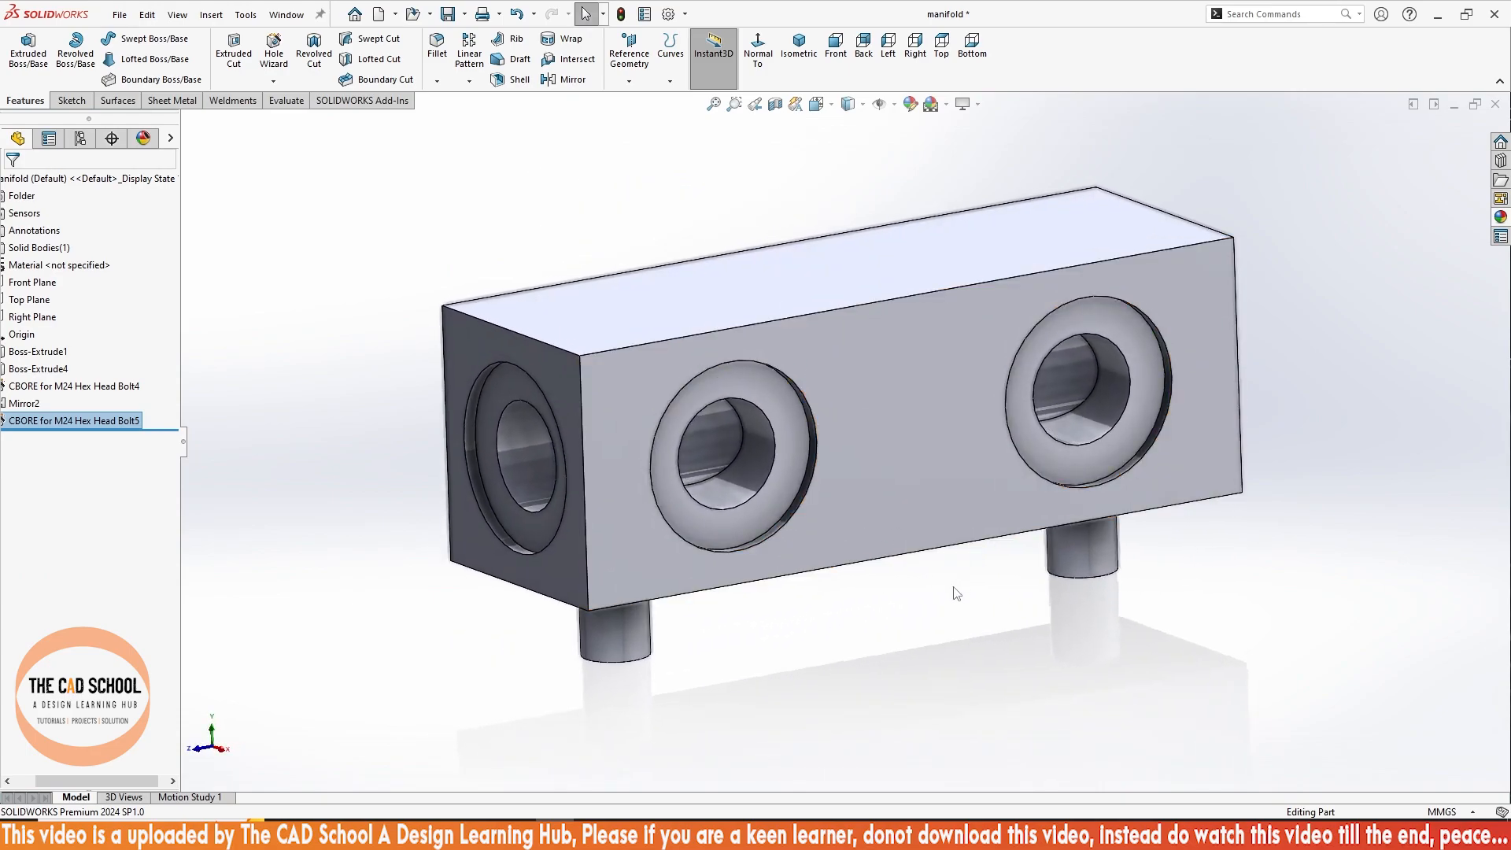
pyautogui.scroll(3, 957, 592)
pyautogui.moveTo(835, 512); pyautogui.dragTo(967, 586, button='middle')
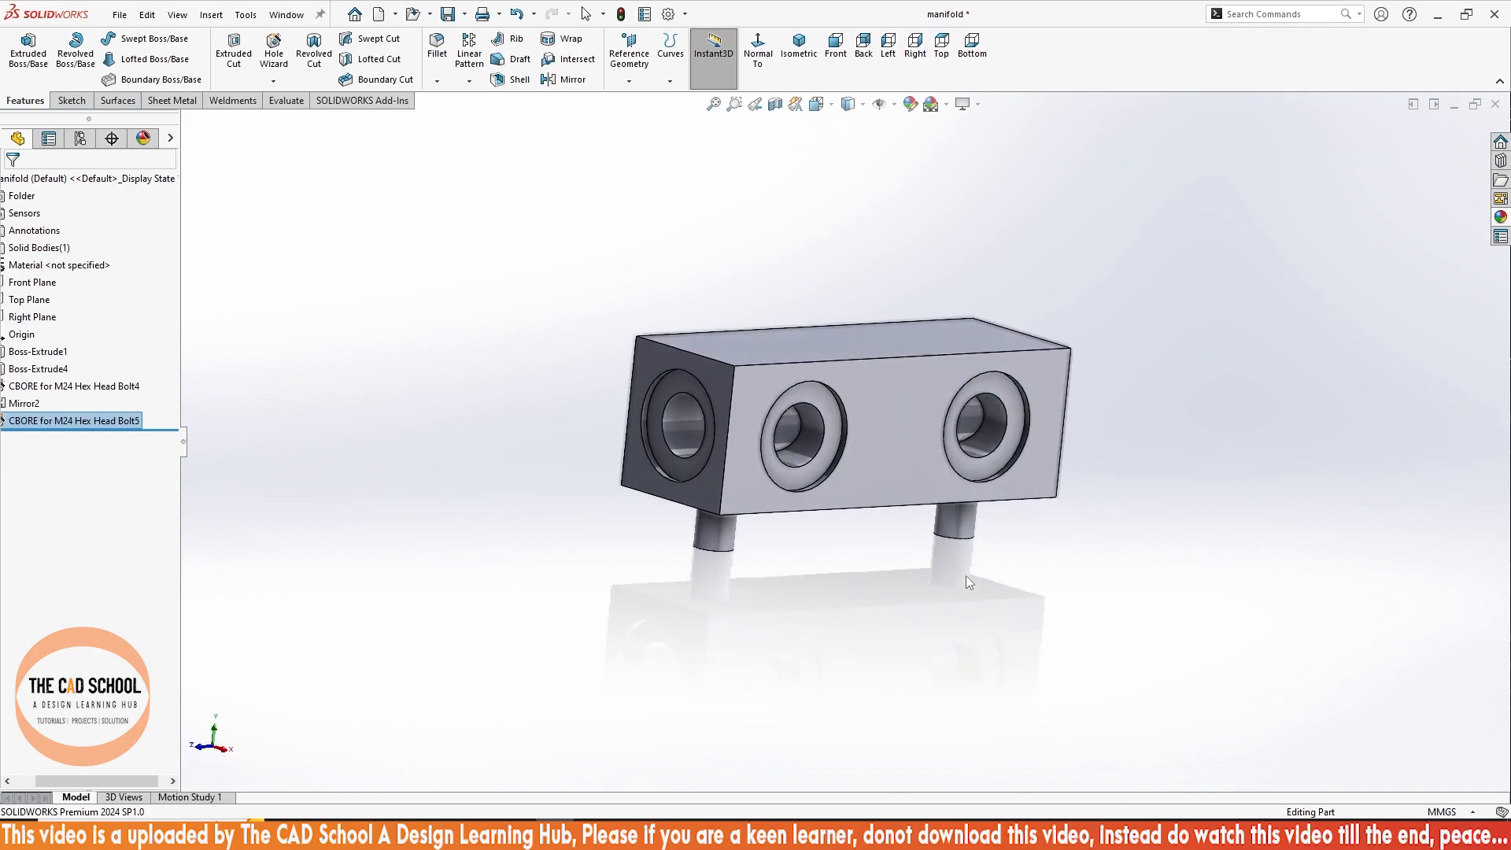
pyautogui.scroll(3, 979, 437)
pyautogui.scroll(-4, 979, 437)
pyautogui.moveTo(803, 503); pyautogui.dragTo(855, 514, button='middle')
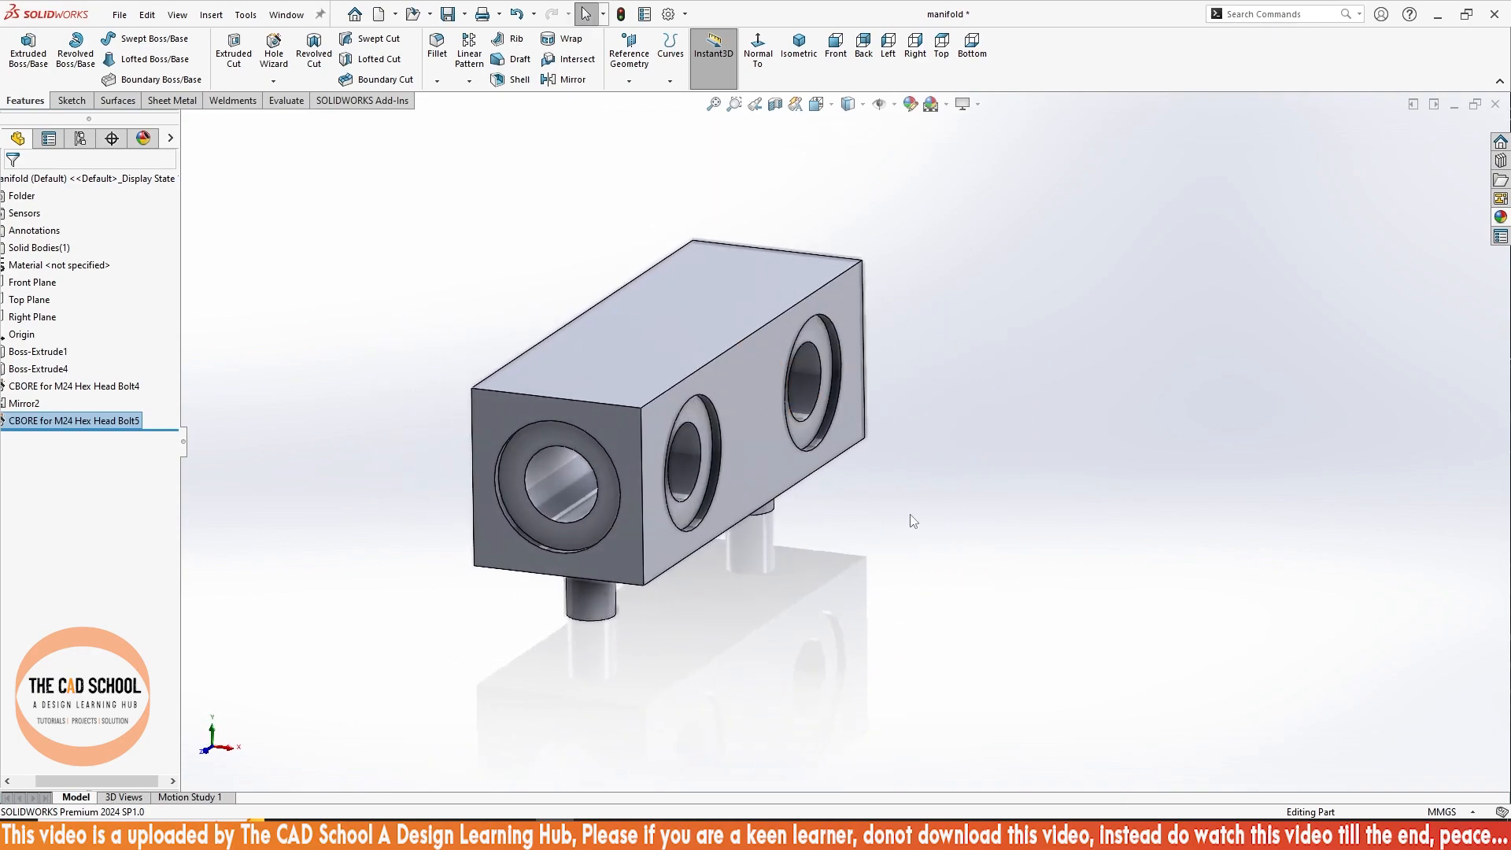